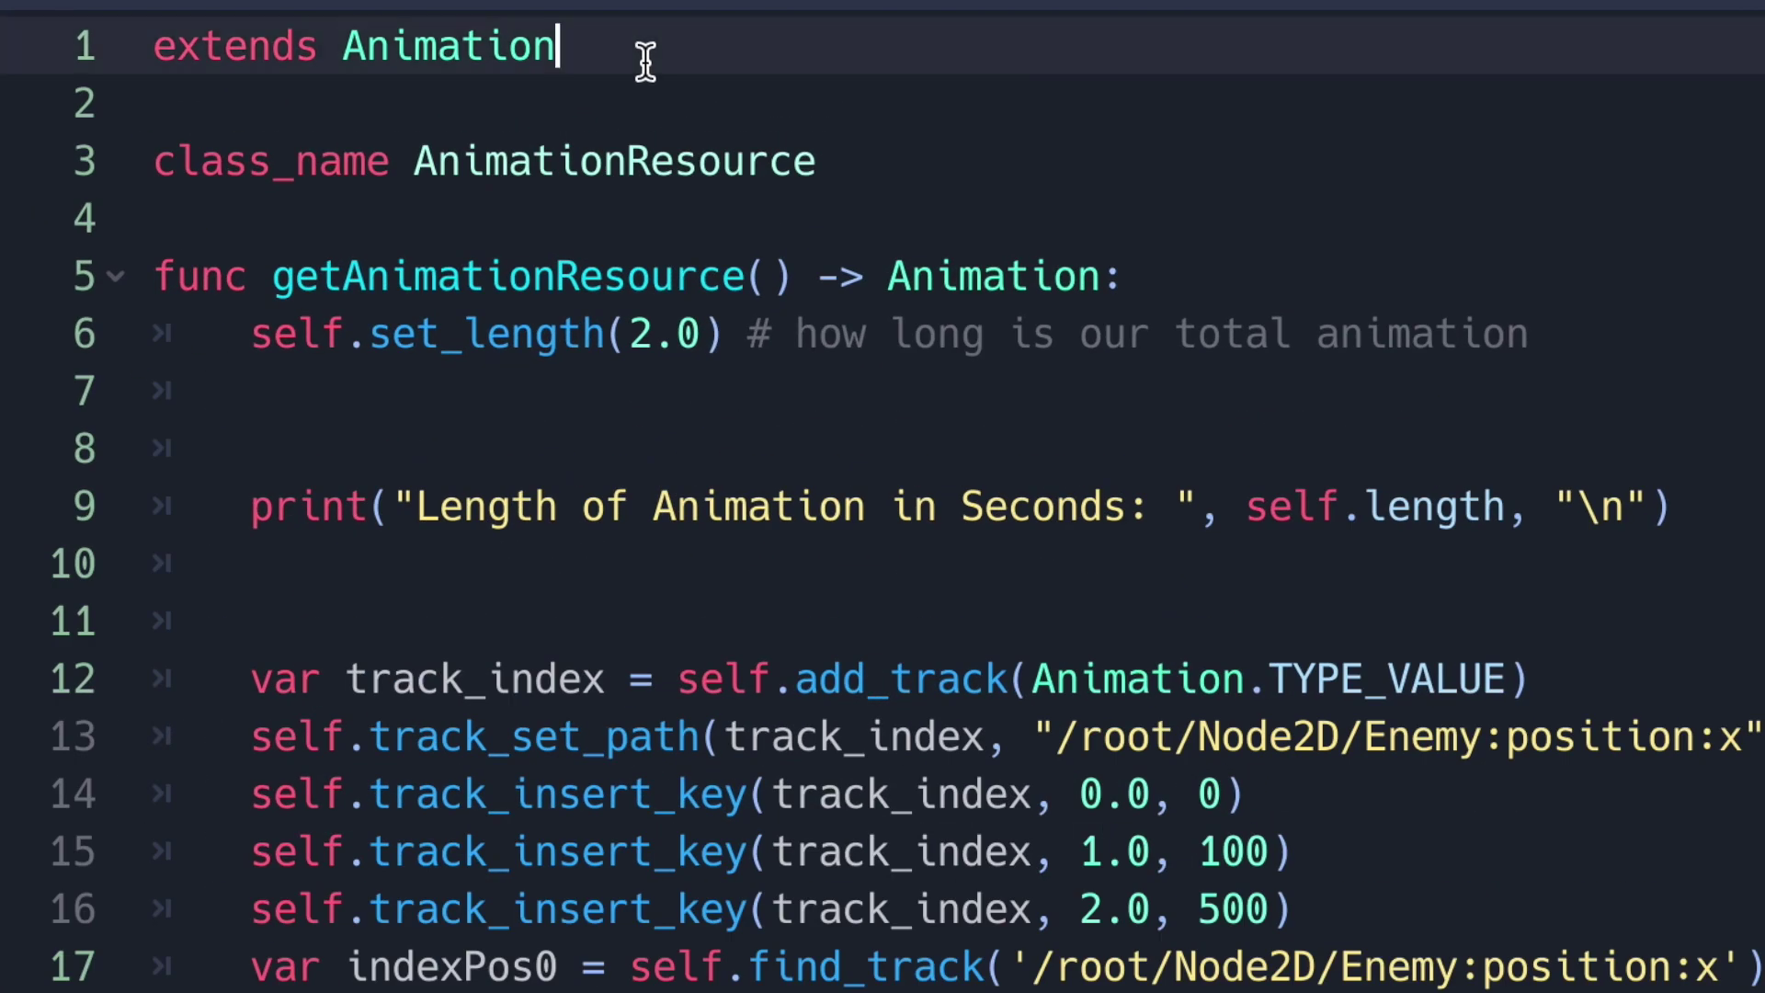
Highlight the AnimationResource header: extends Animation, class name, getAnimationResource and its return
left_click_drag(647, 59, 16, 35)
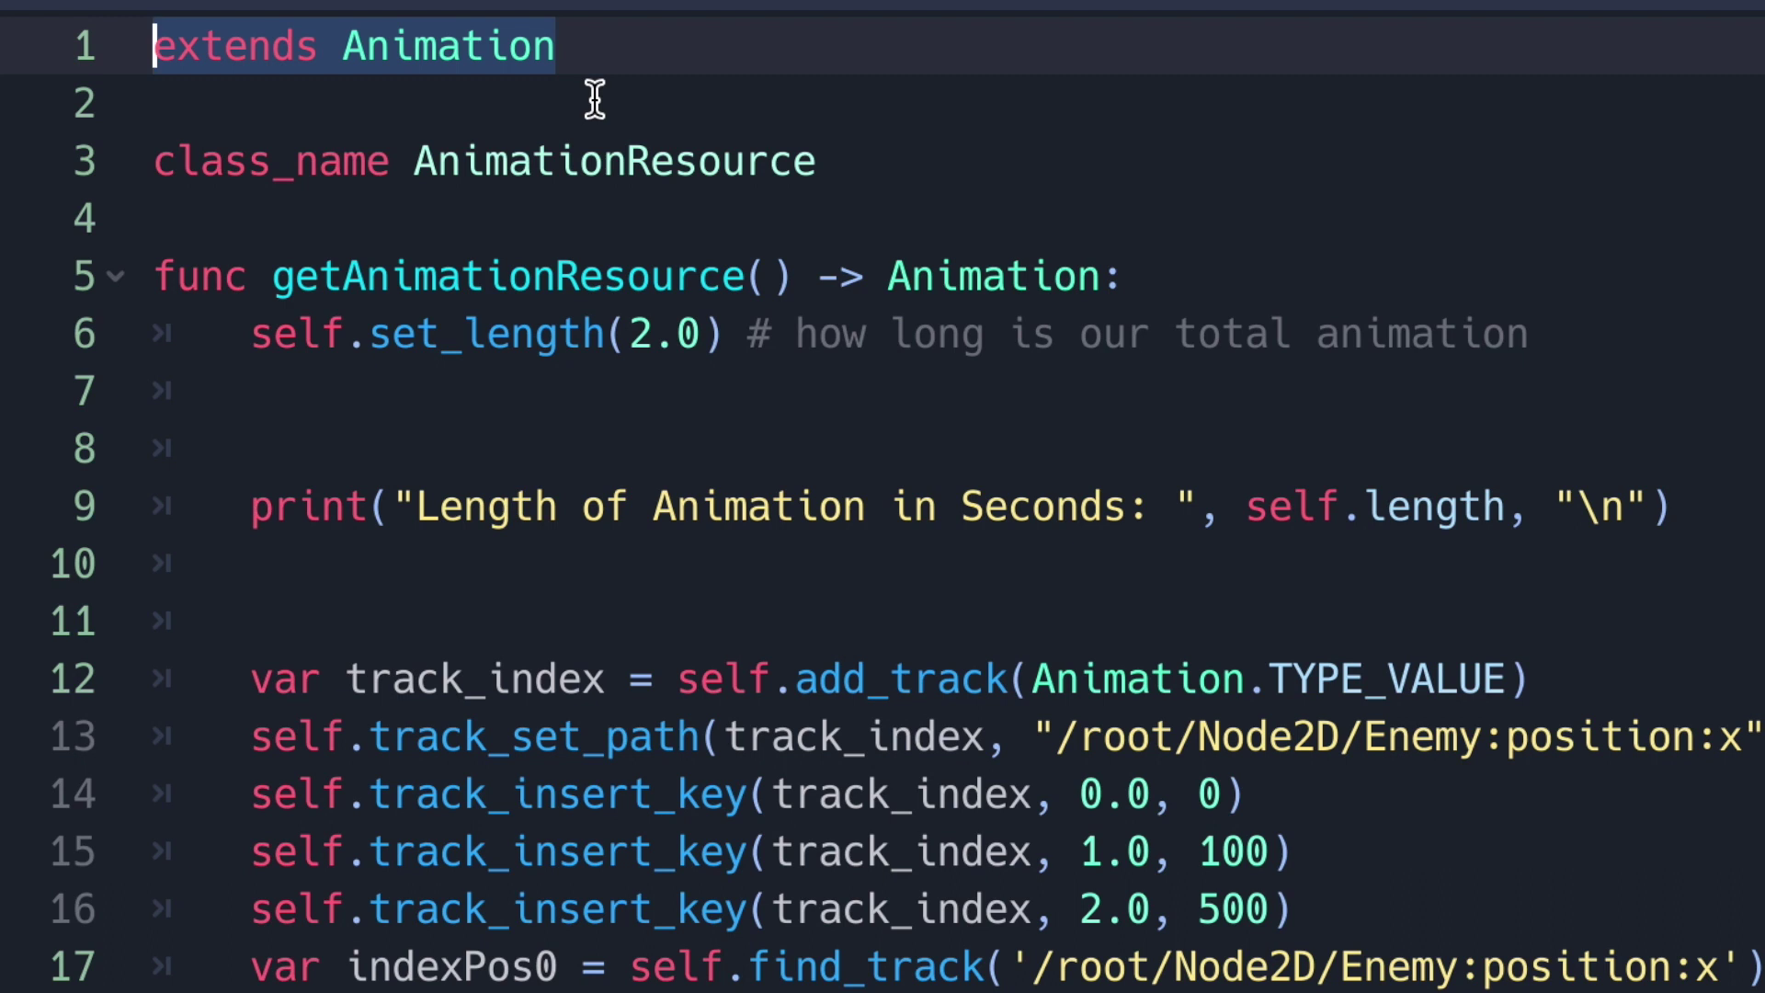
double_click(581, 162)
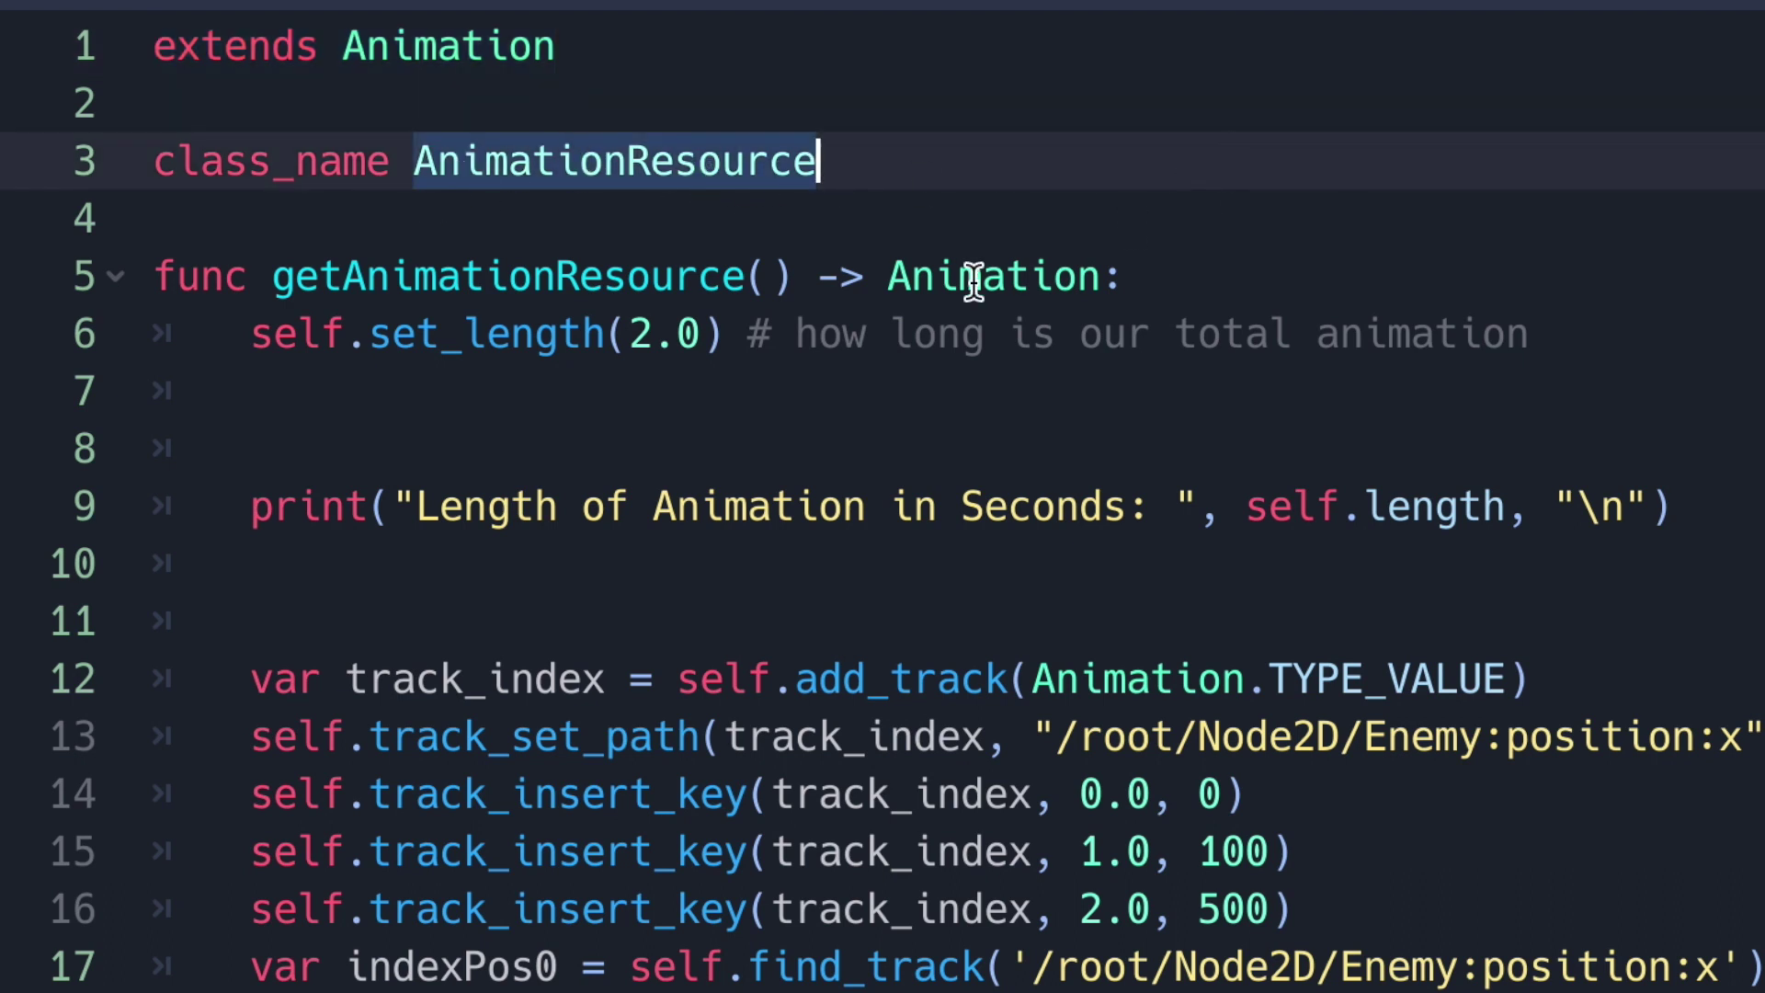
double_click(540, 281)
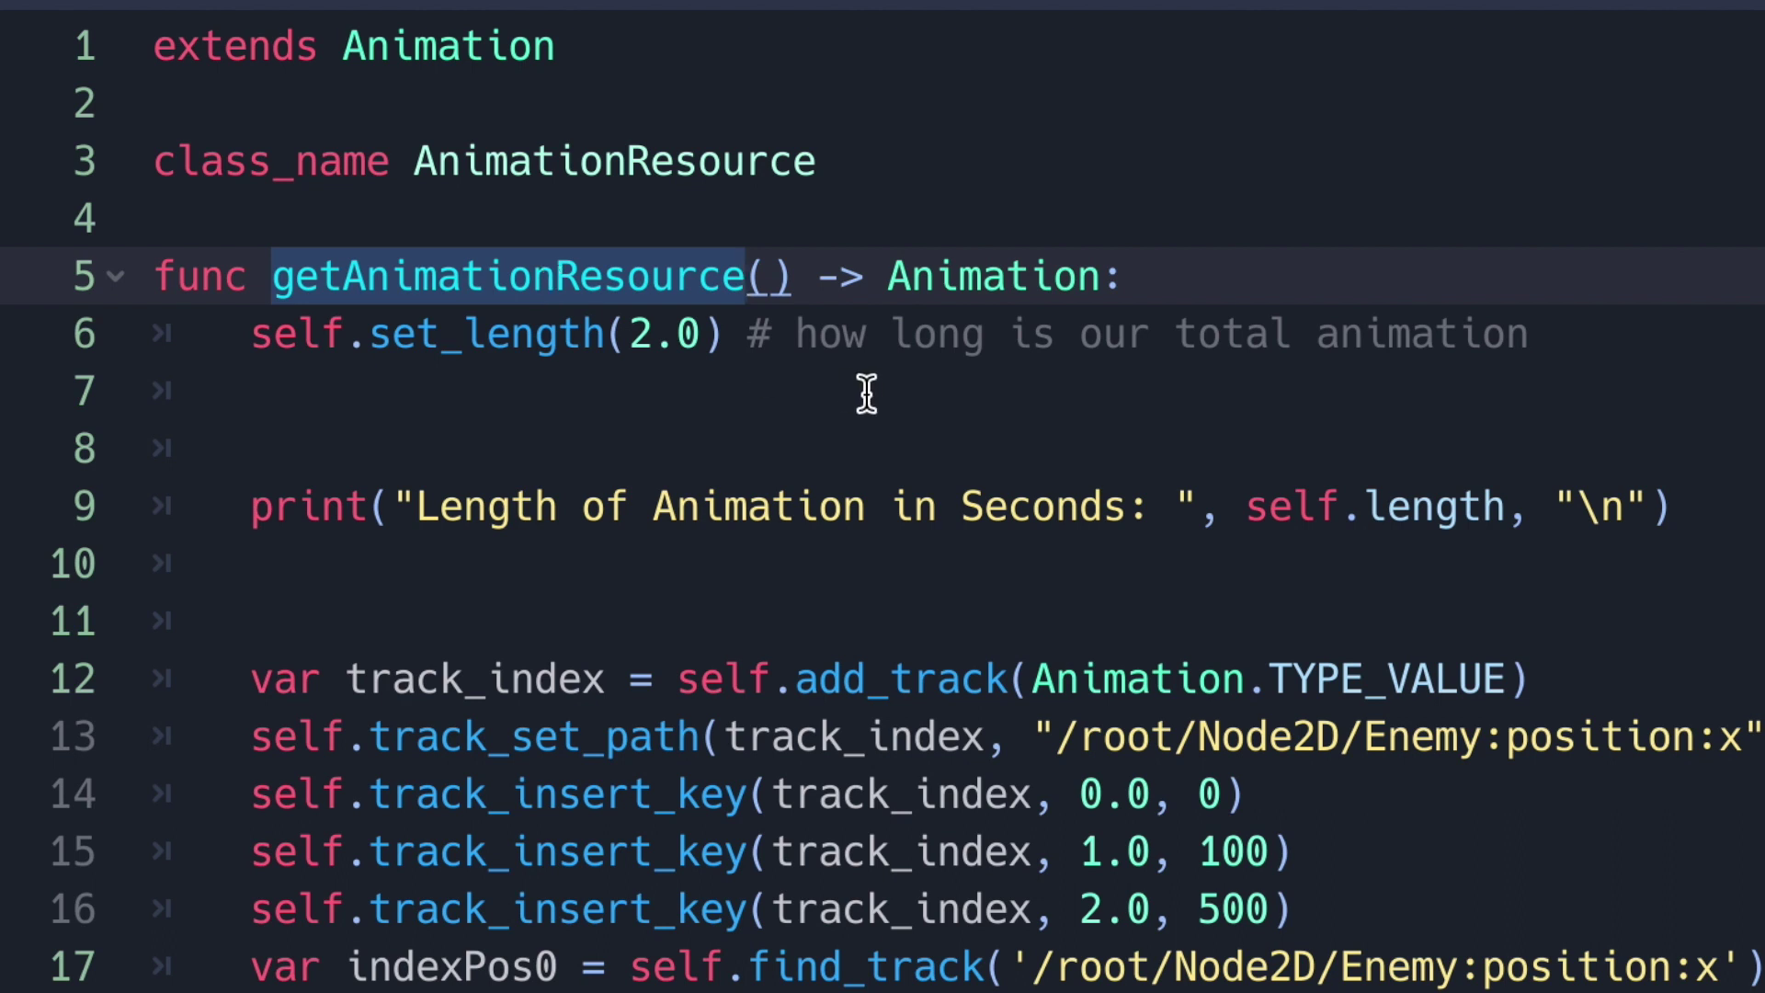
scroll(866, 386, "down", 3)
scroll(630, 505, "down", 4)
double_click(453, 814)
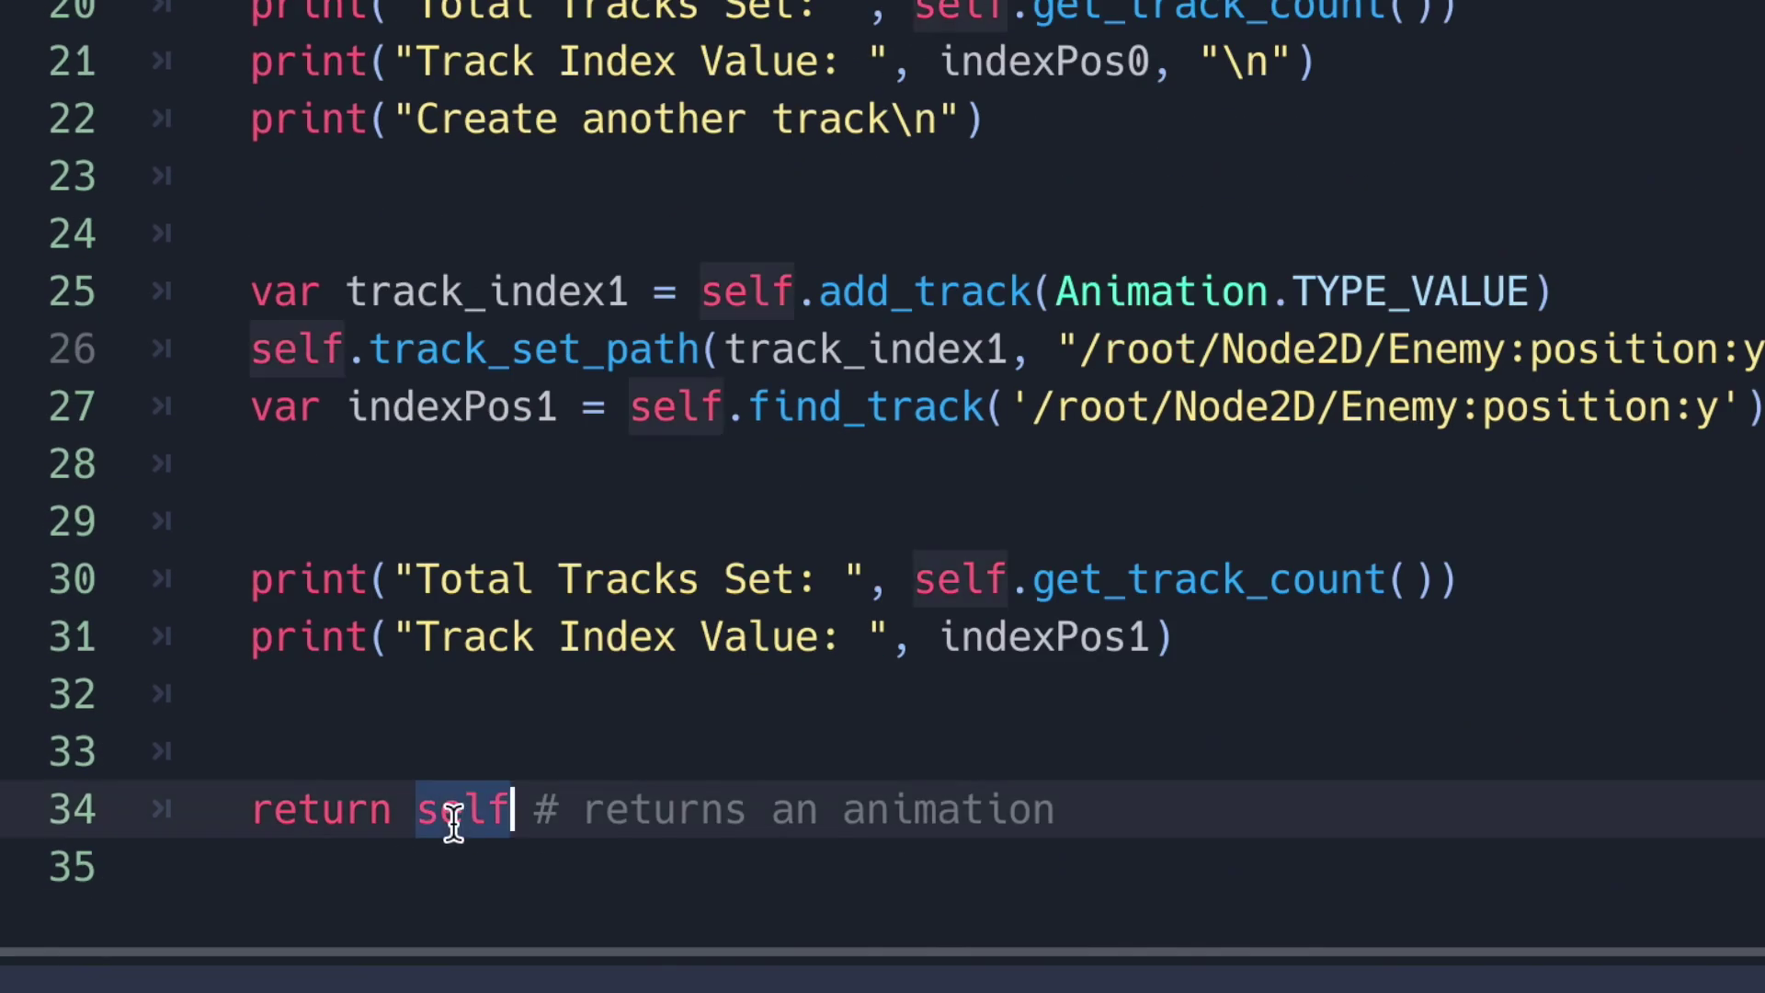
scroll(452, 813, "up", 3)
scroll(453, 814, "up", 2)
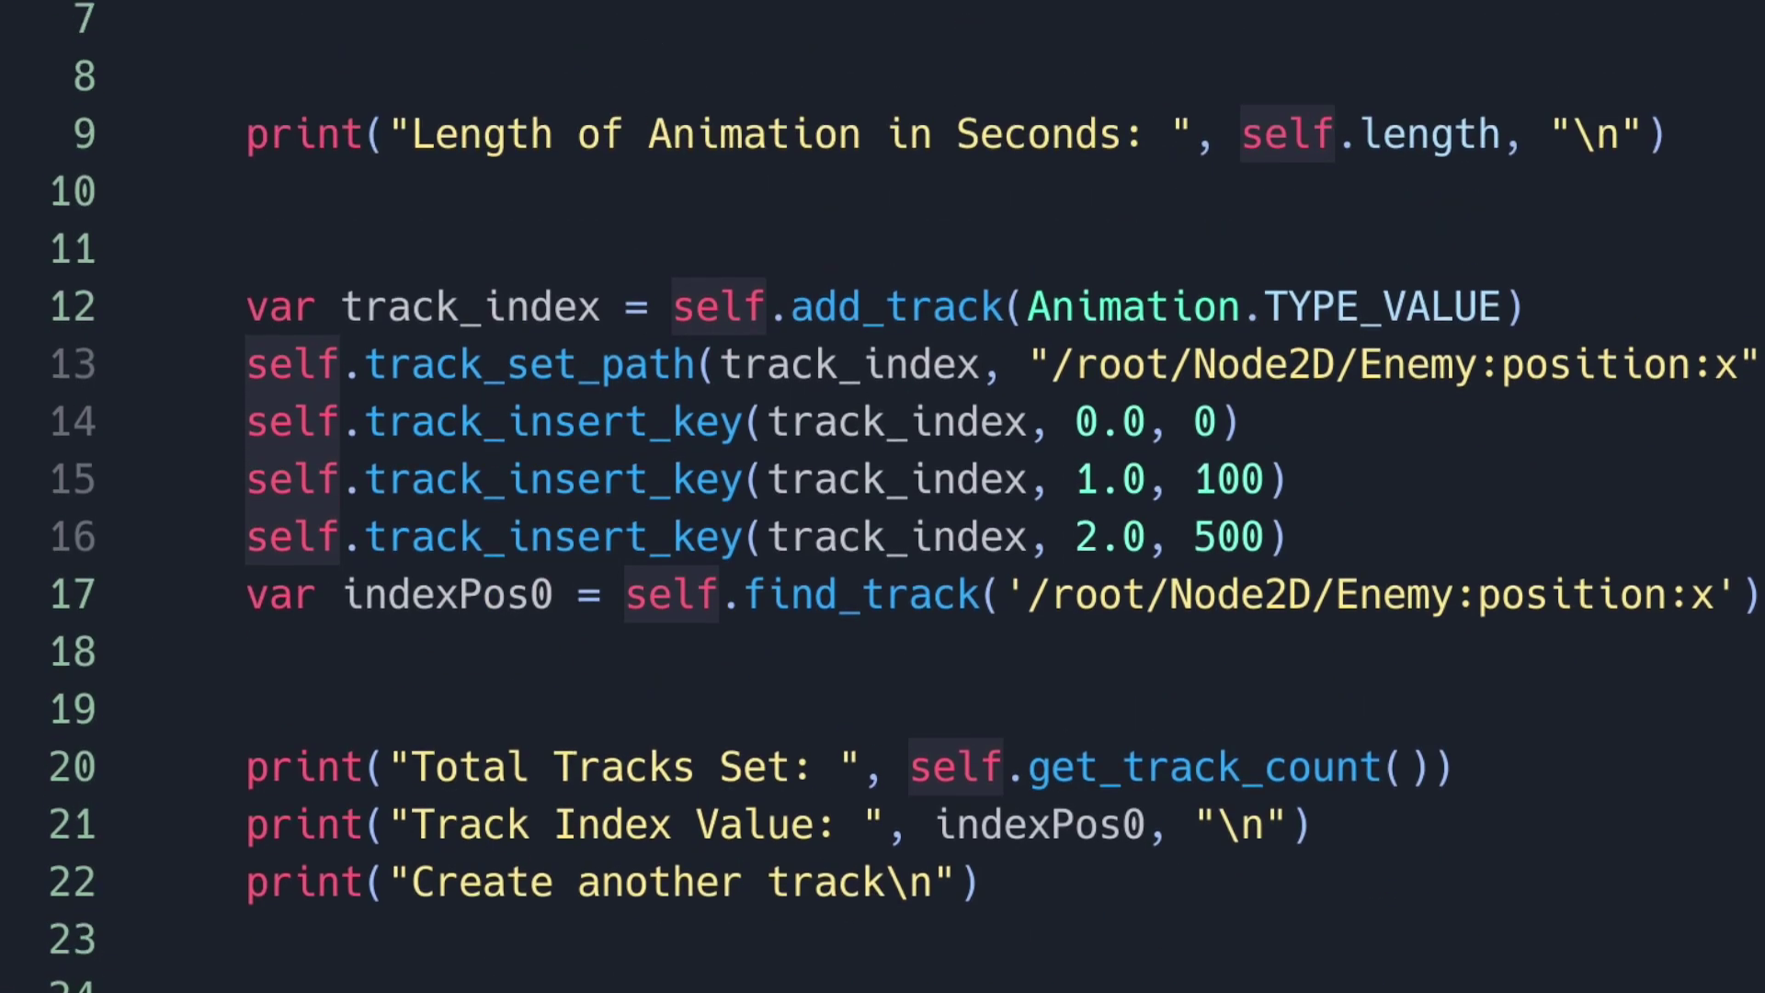
scroll(957, 501, "up", 2)
double_click(943, 276)
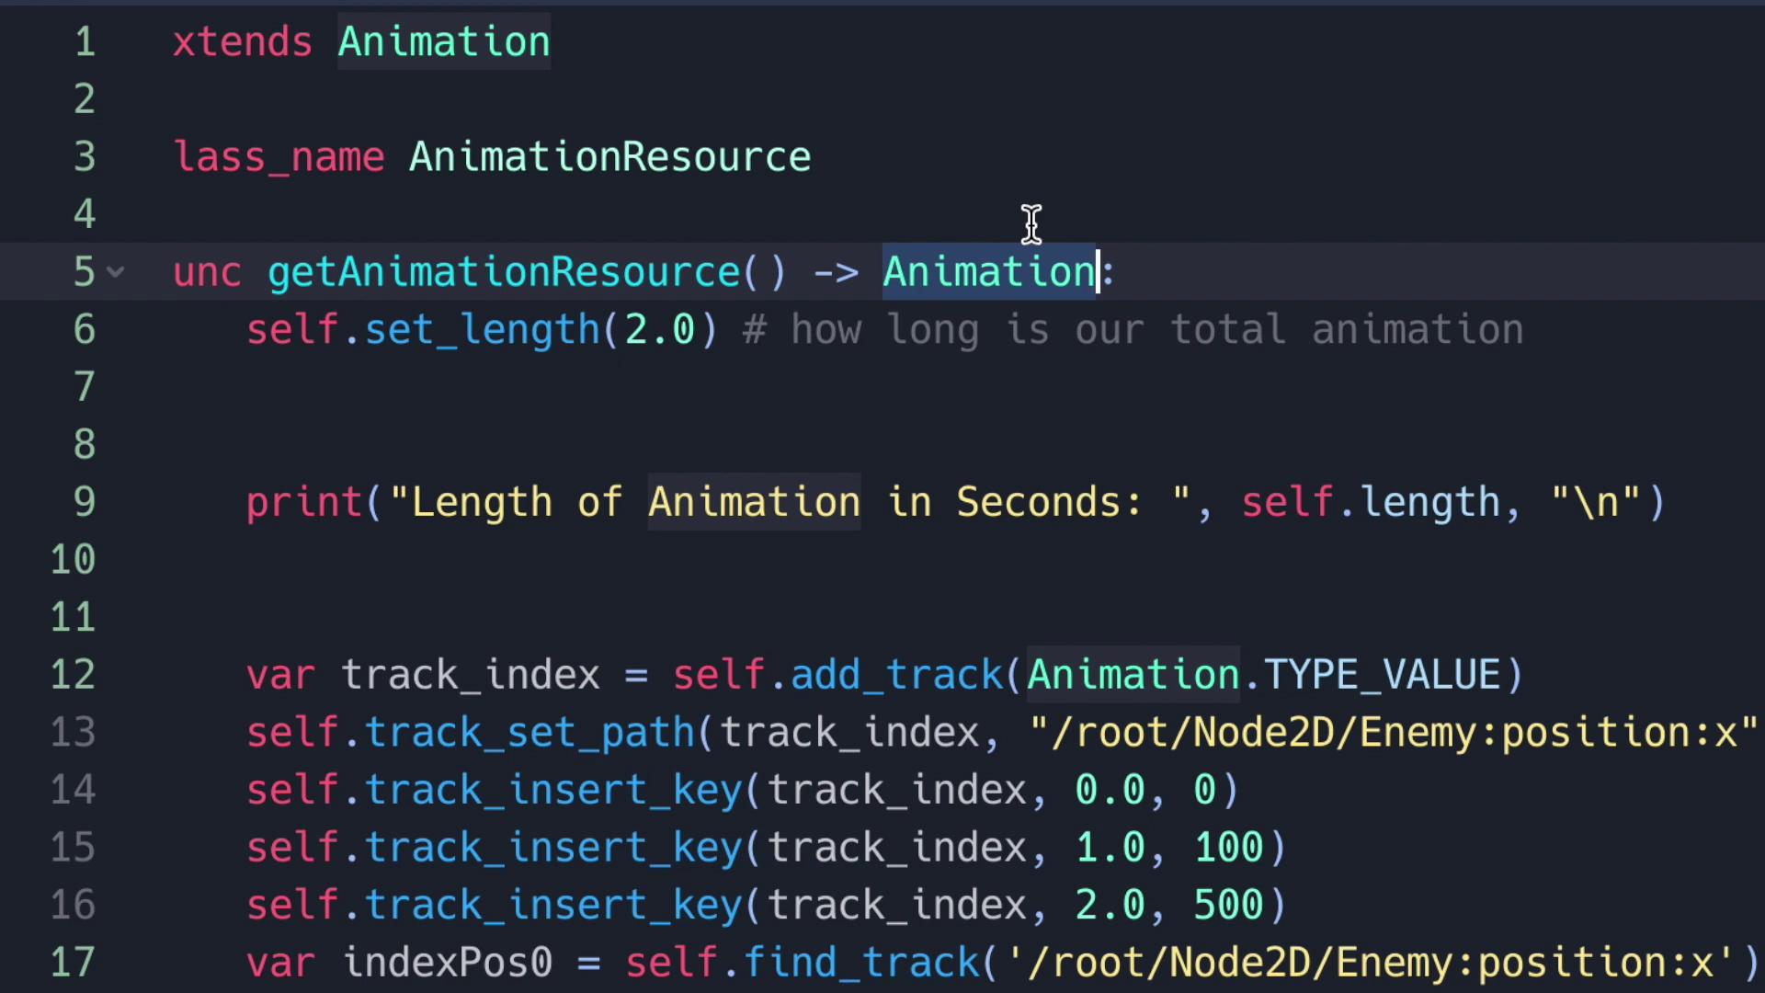
Highlight the track-building calls: set_length, add_track with TYPE_VALUE, track_set_path and track_insert_key
triple_click(514, 317)
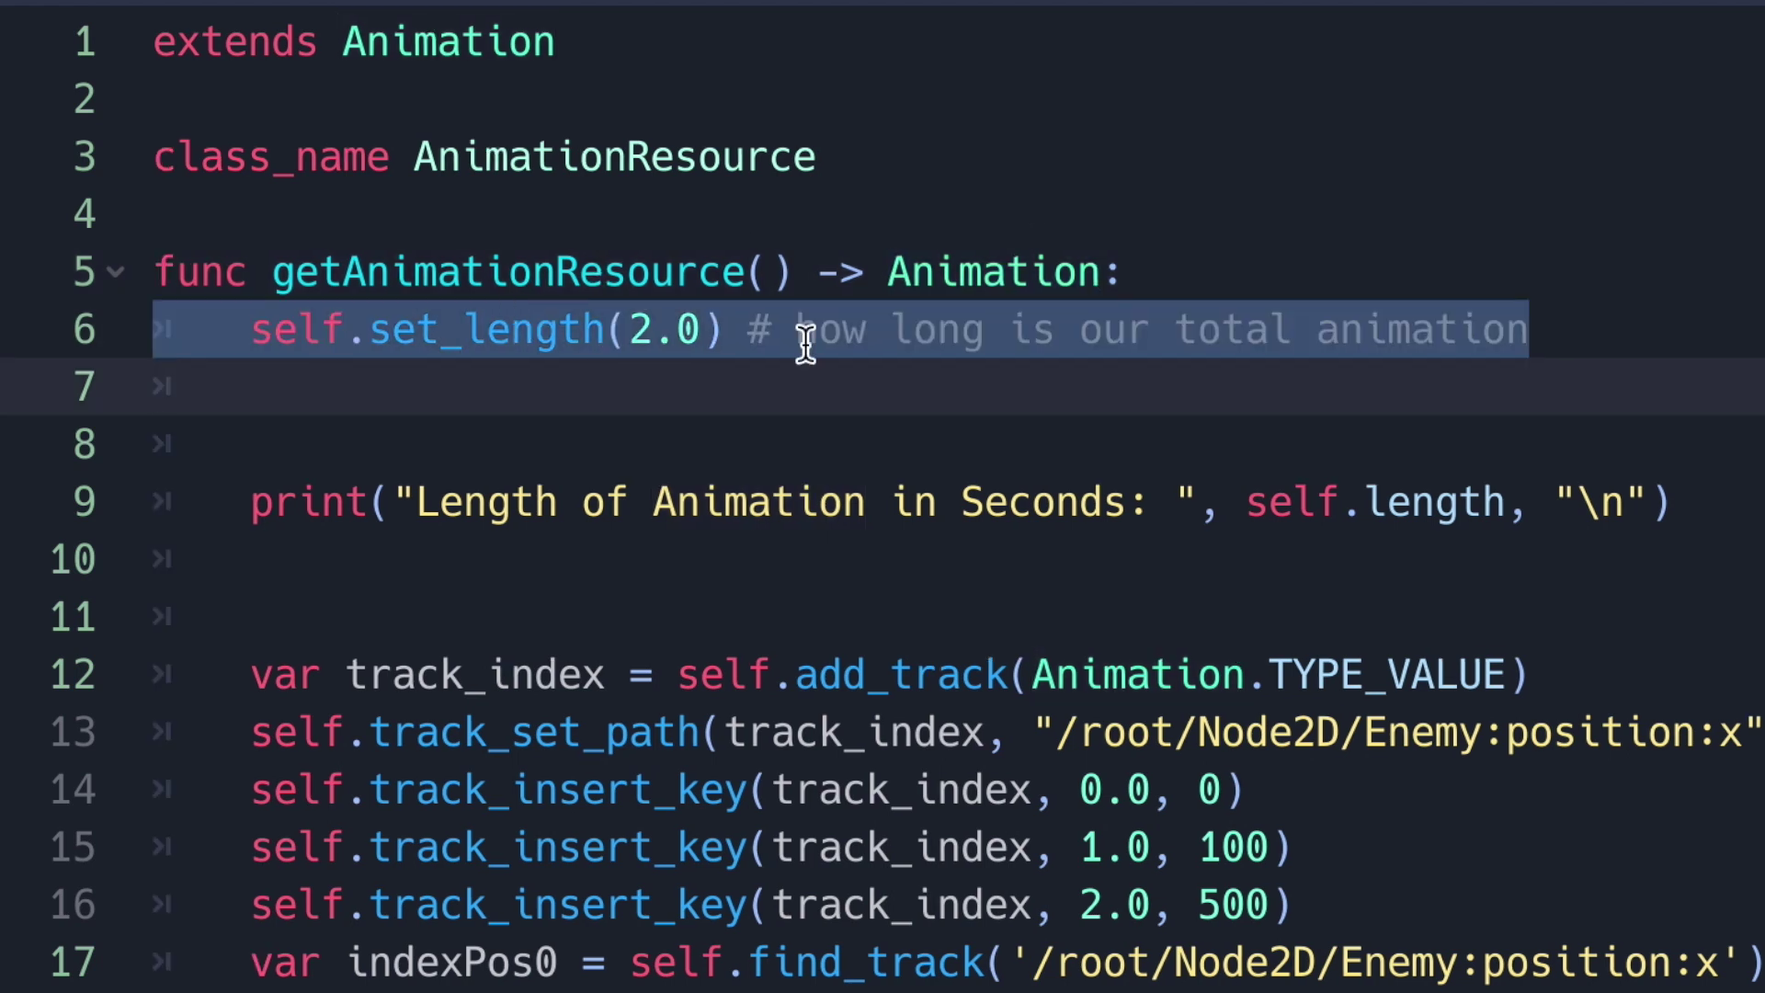
double_click(1534, 675)
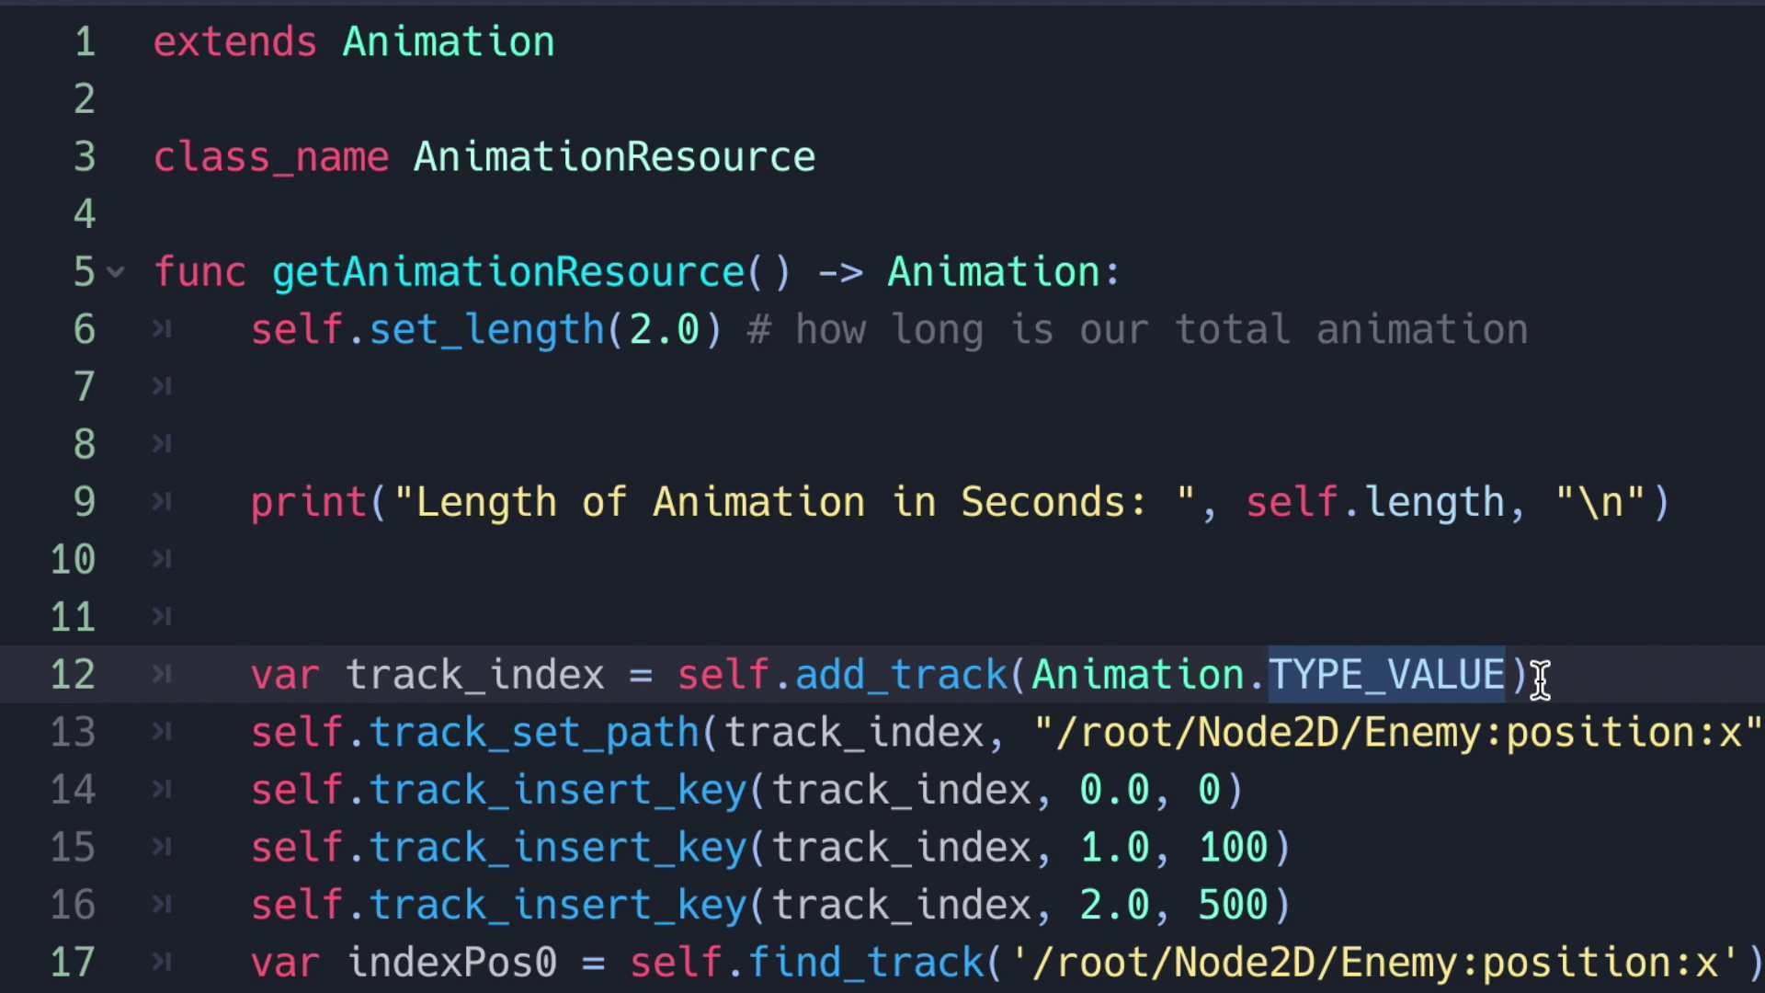
left_click(562, 735)
double_click(562, 735)
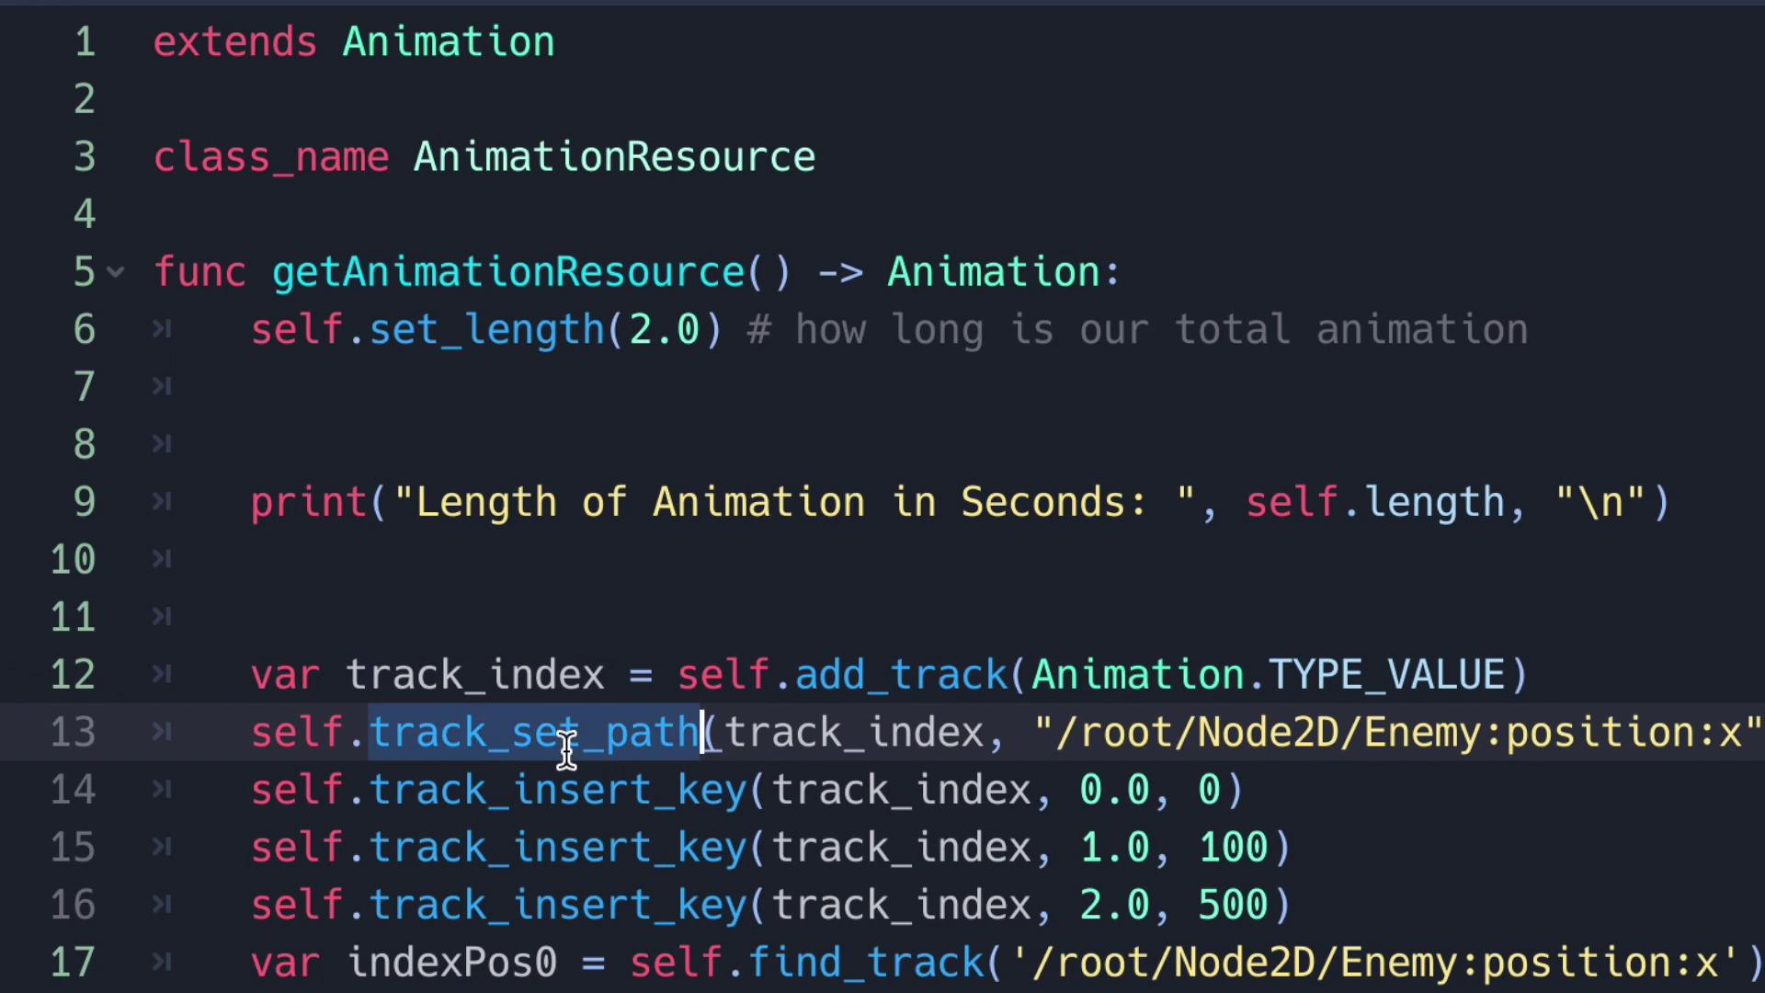
double_click(575, 793)
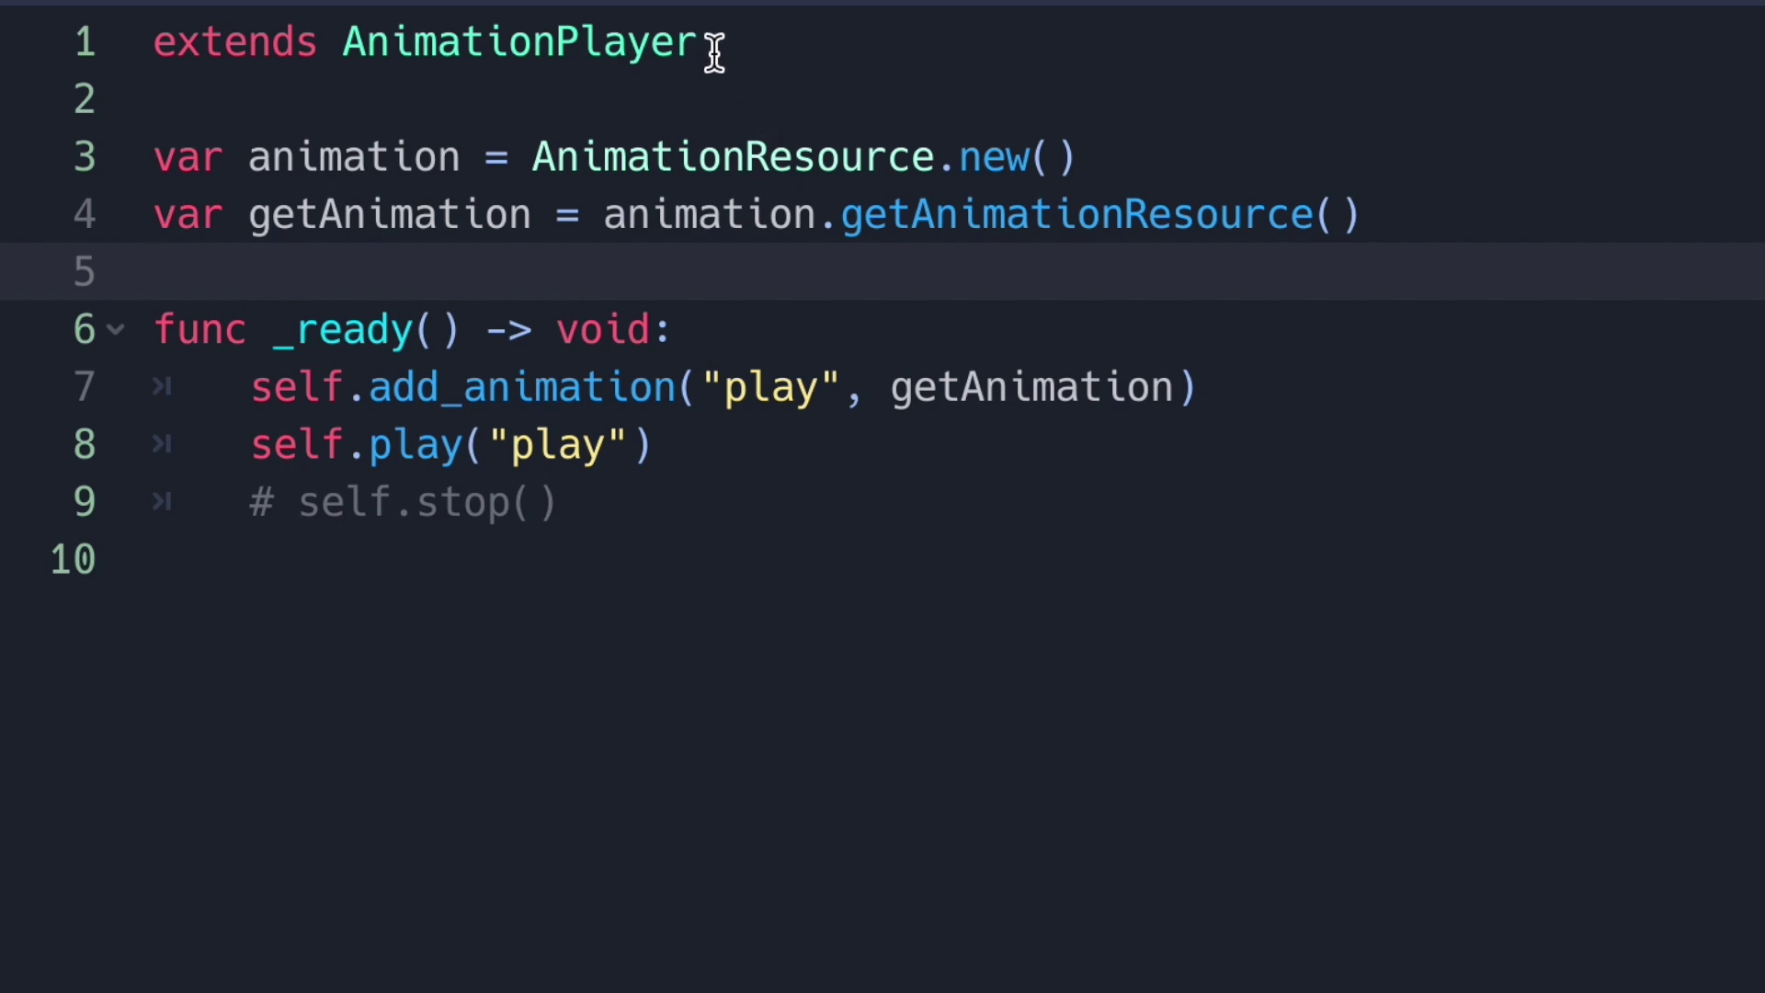
Highlight extends AnimationPlayer, the AnimationResource.new() line, and the animation and getAnimation variables
left_click_drag(757, 42, 154, 43)
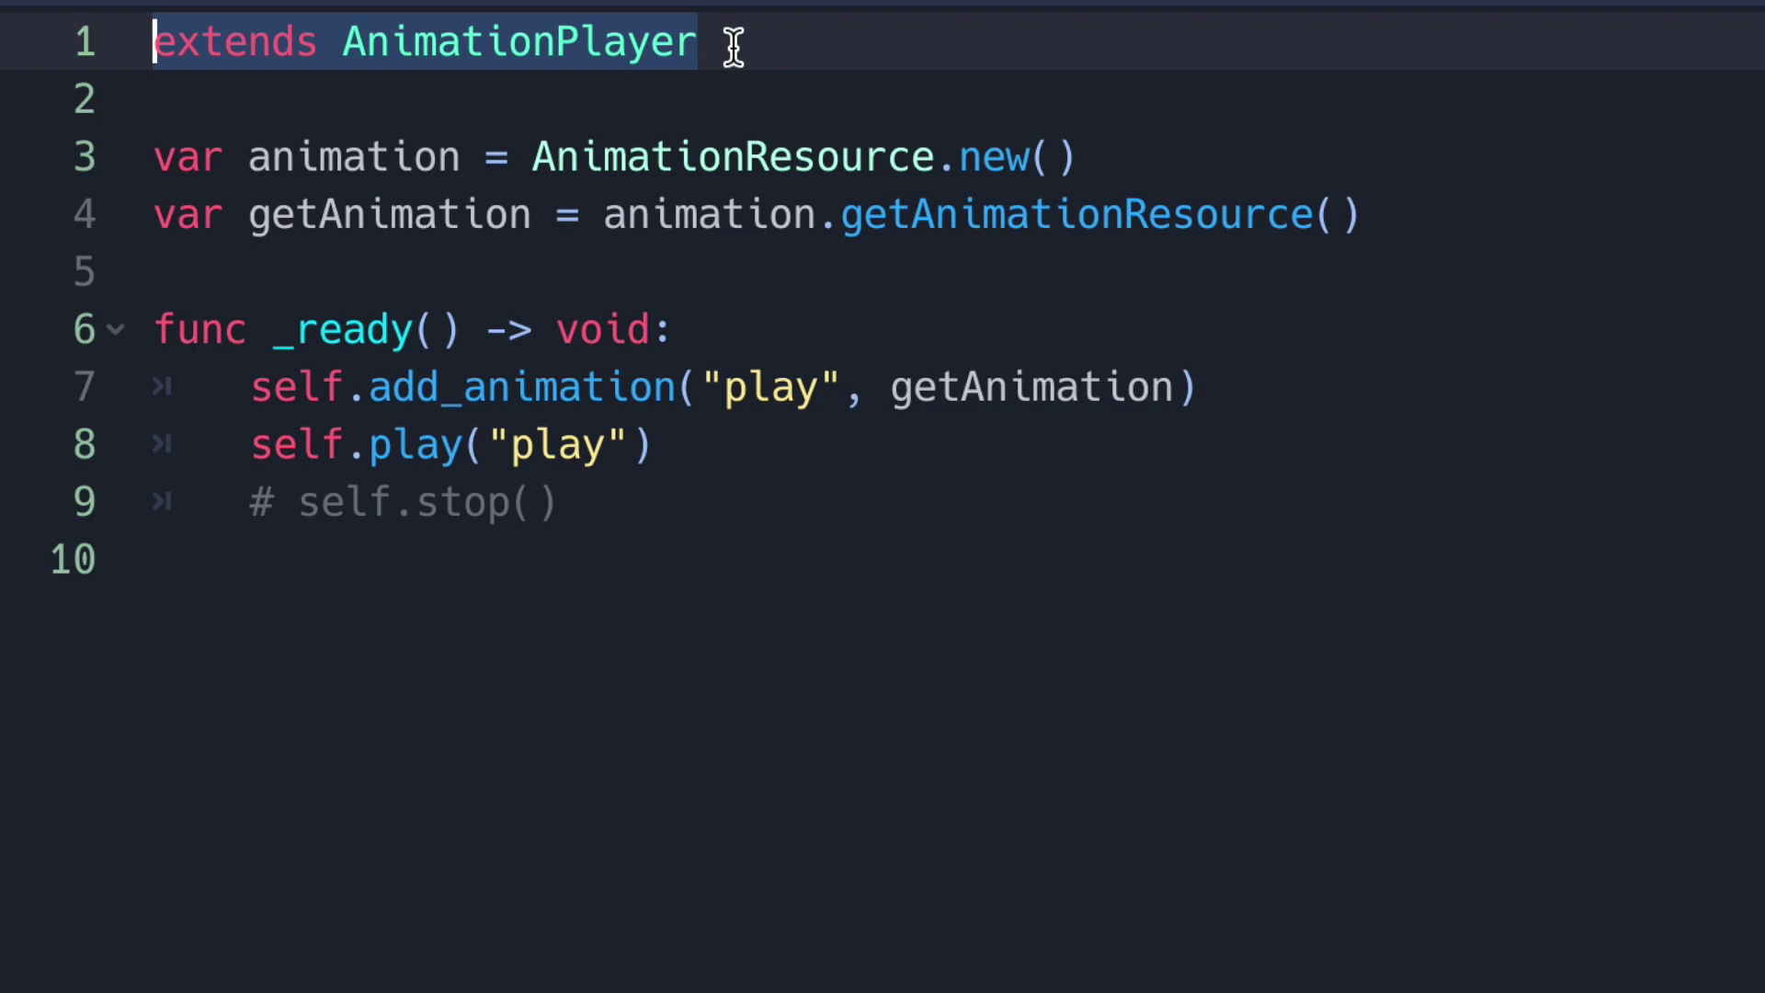
triple_click(689, 163)
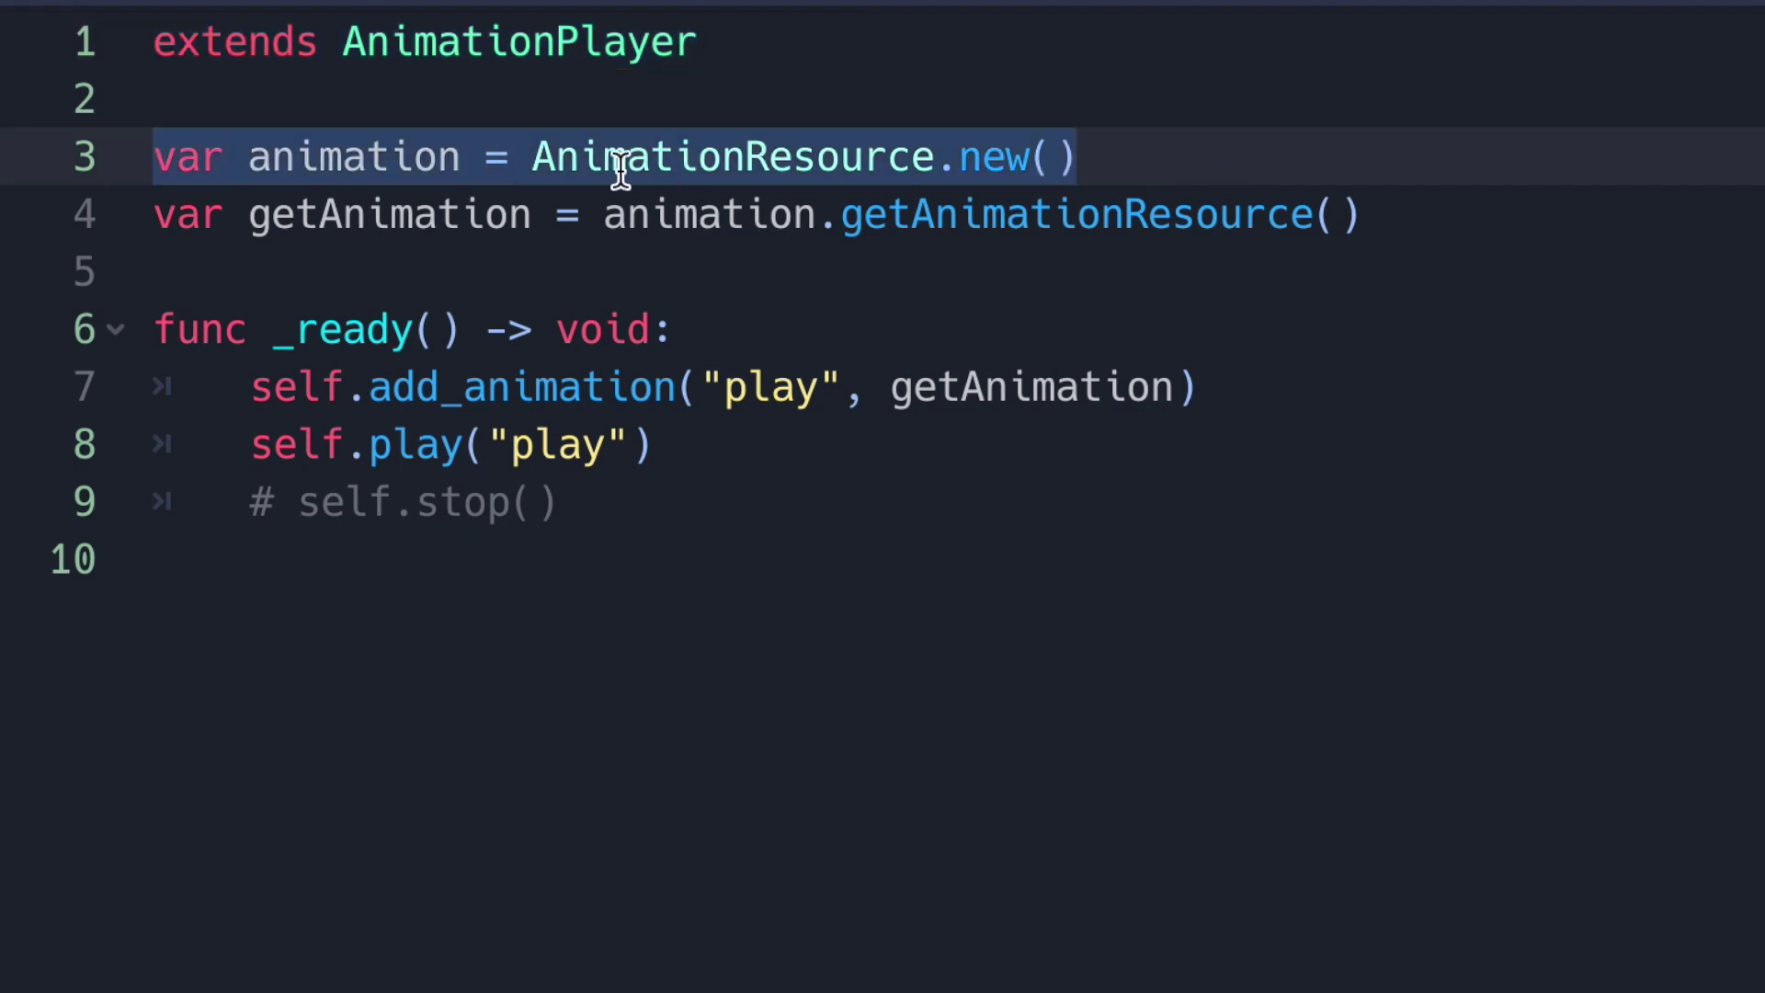
double_click(814, 163)
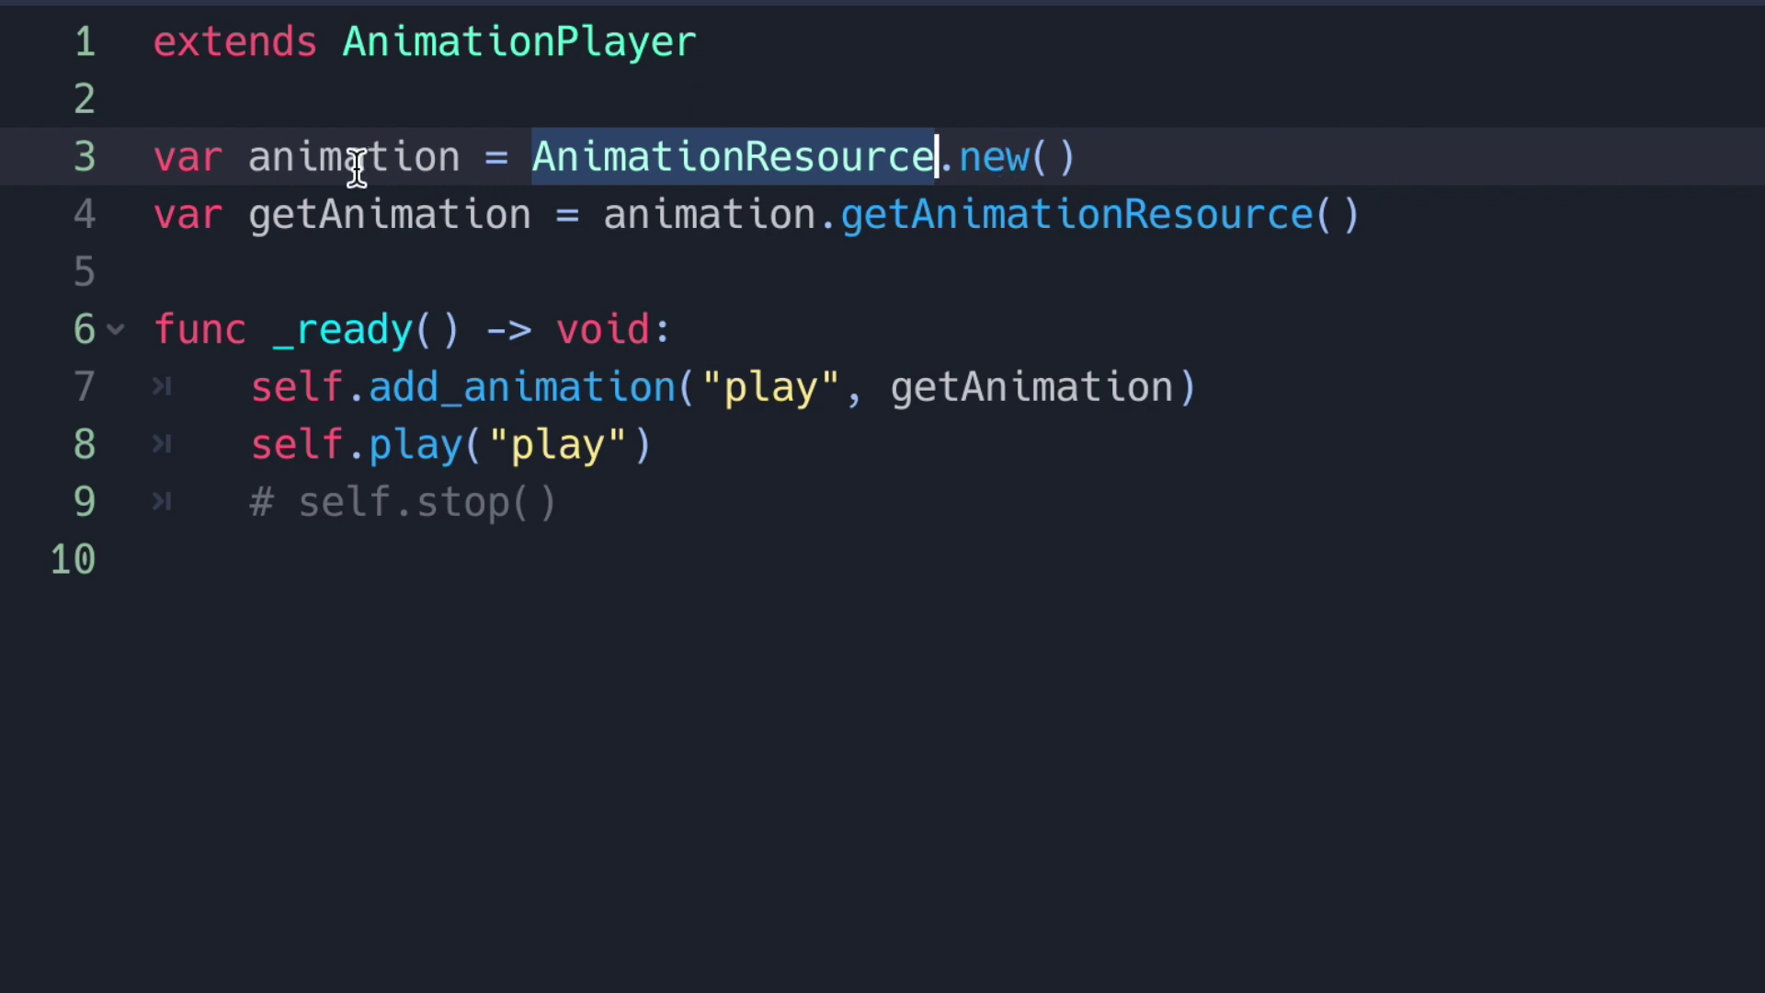
double_click(384, 160)
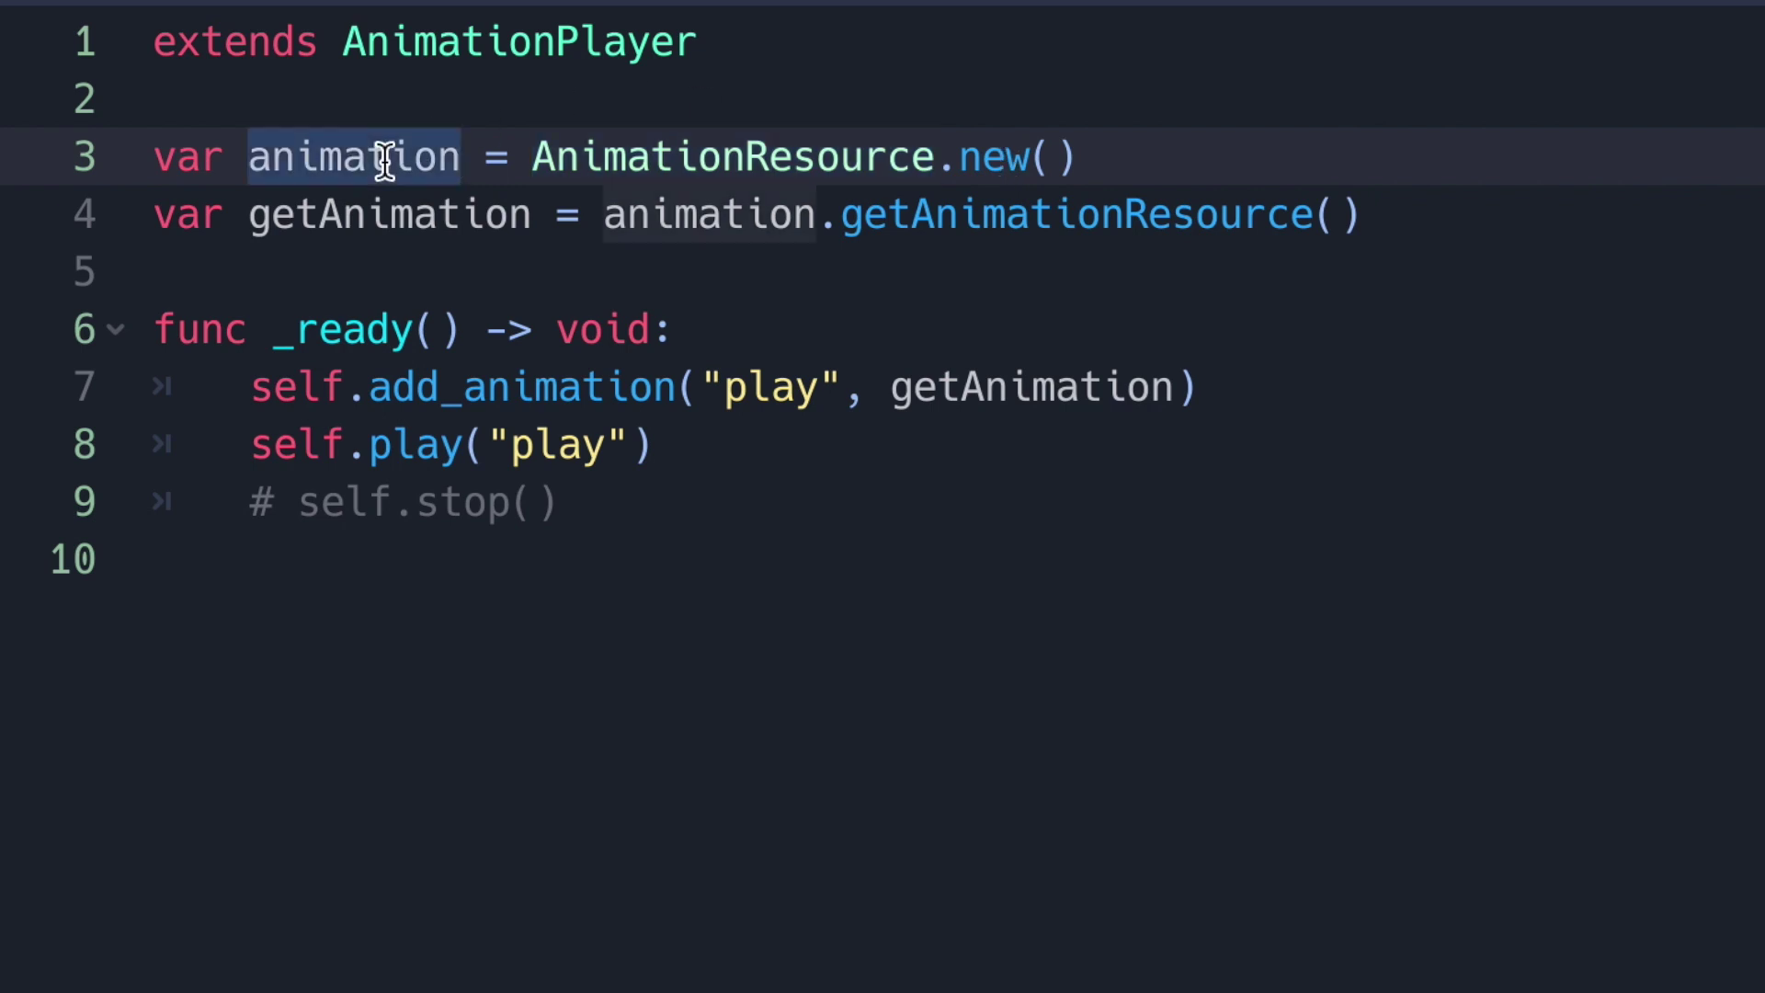
double_click(362, 216)
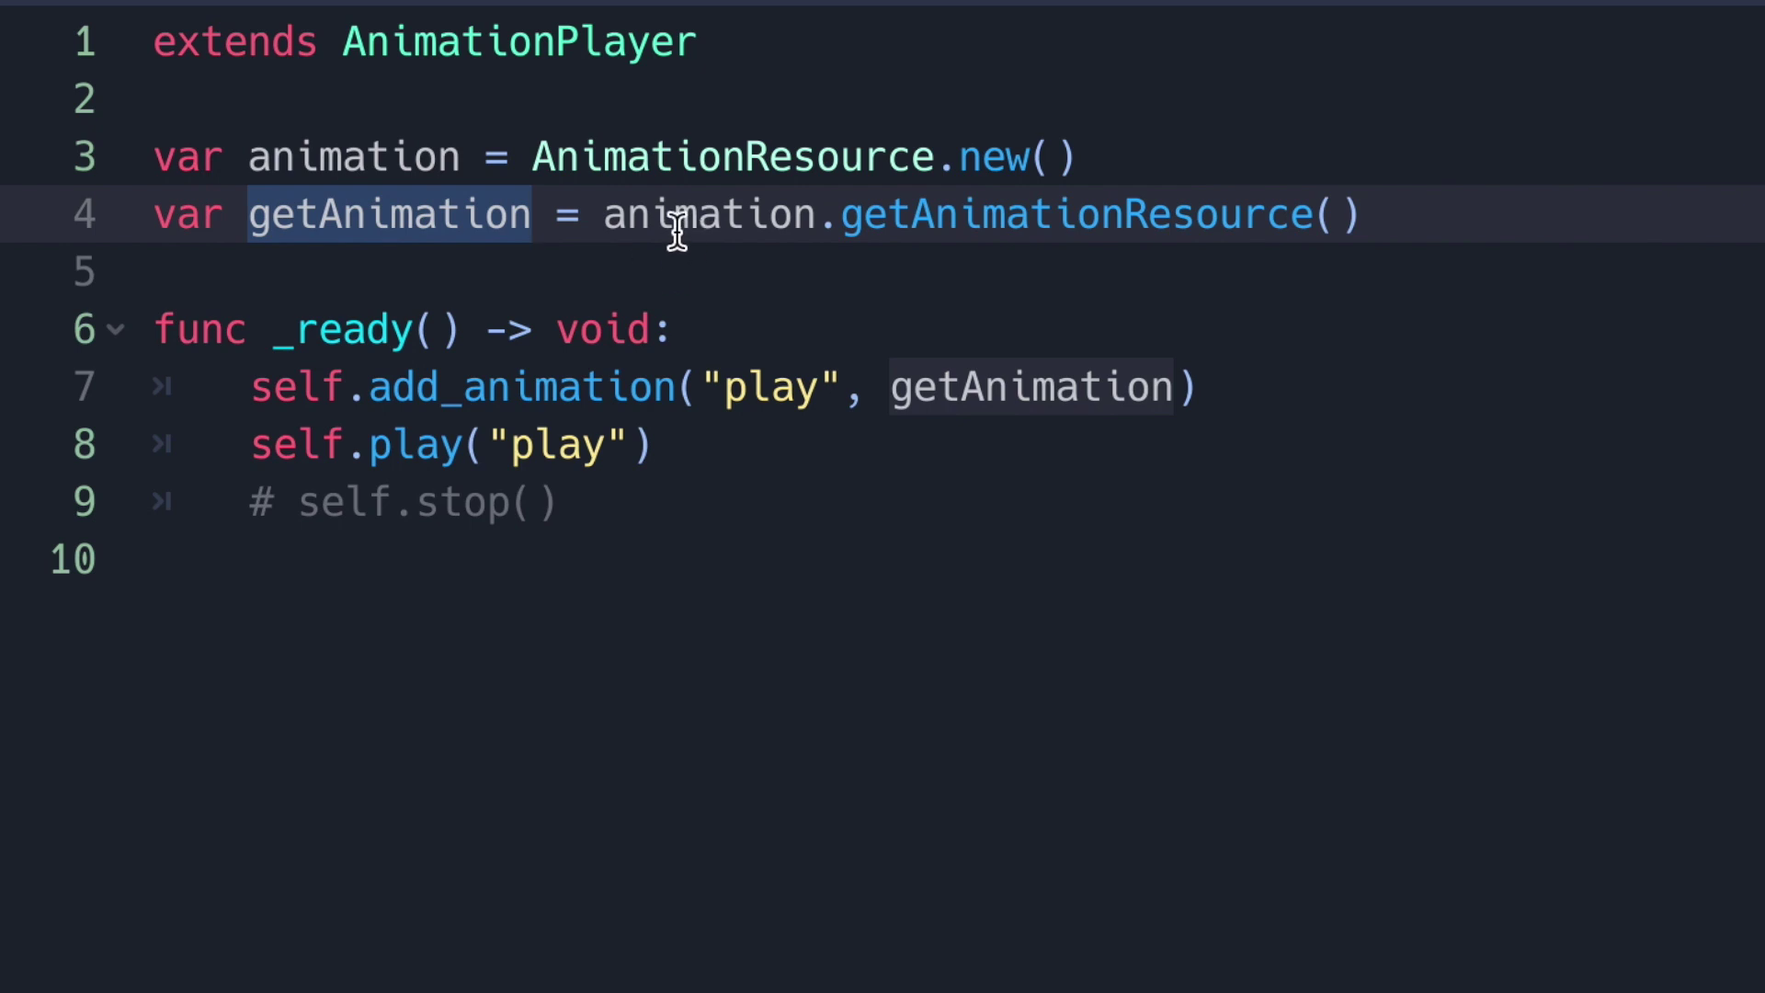
double_click(995, 219)
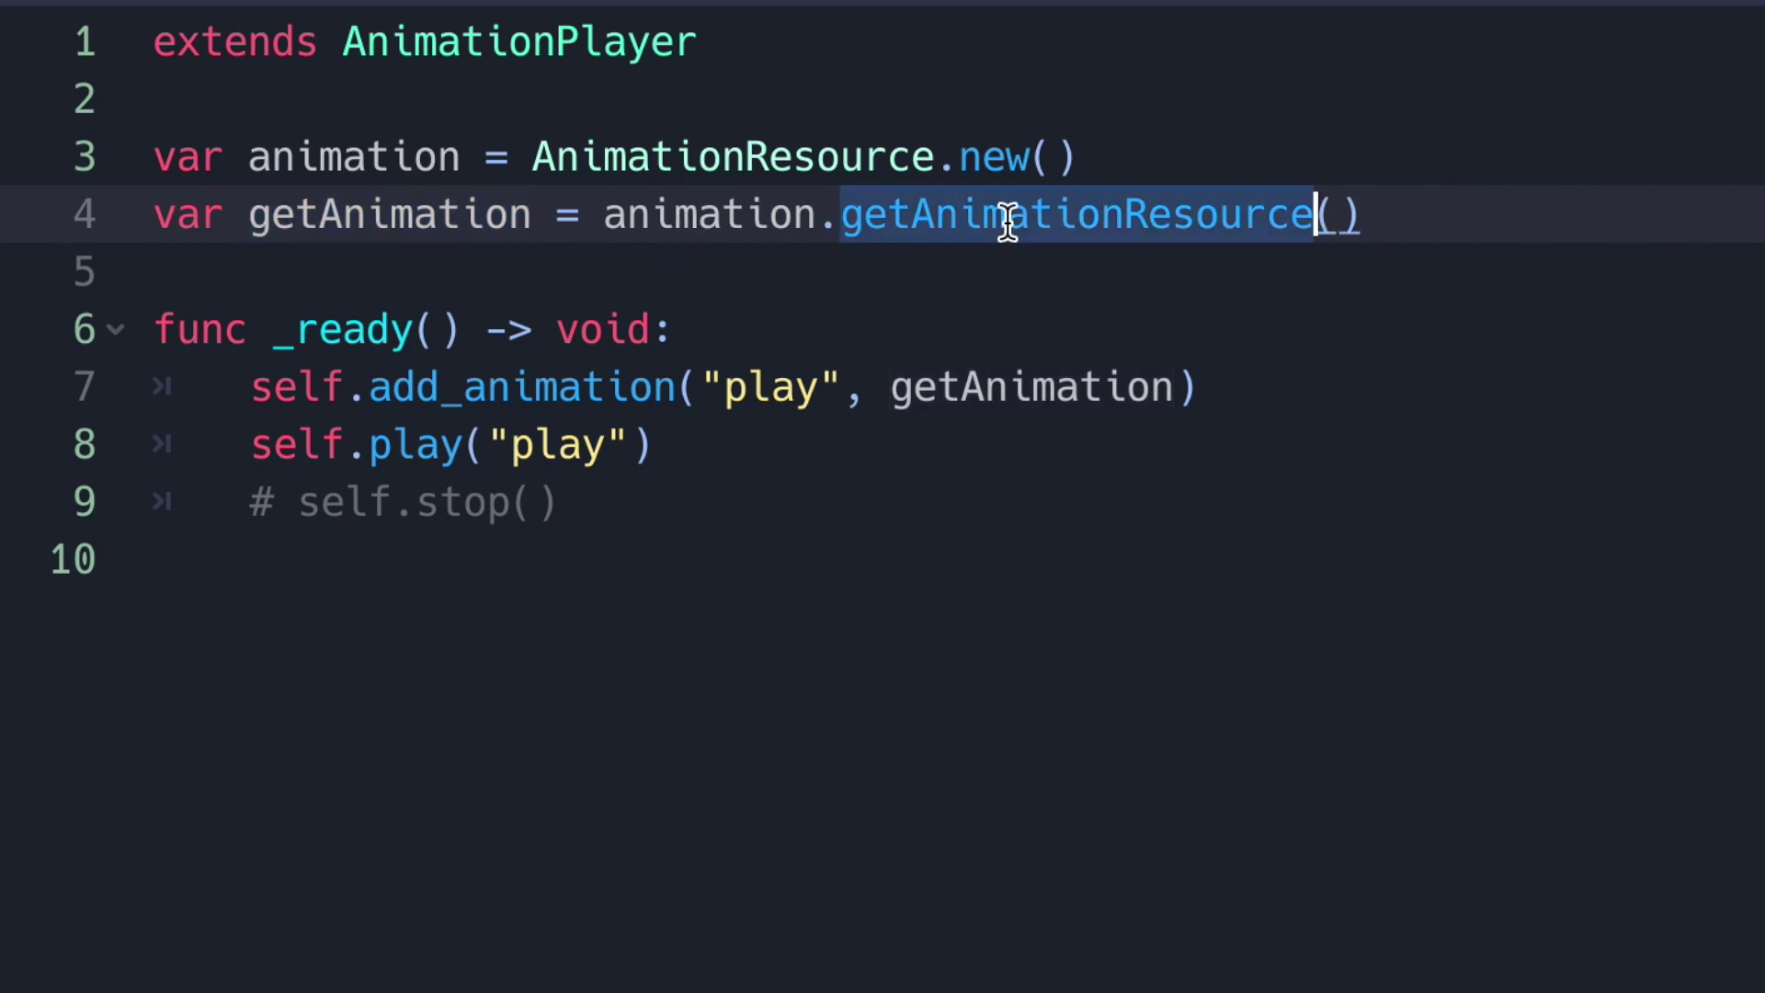
Revisit getAnimation, new() and getAnimationResource, then highlight the x-position track code on lines 12–17
left_click(362, 268)
double_click(362, 217)
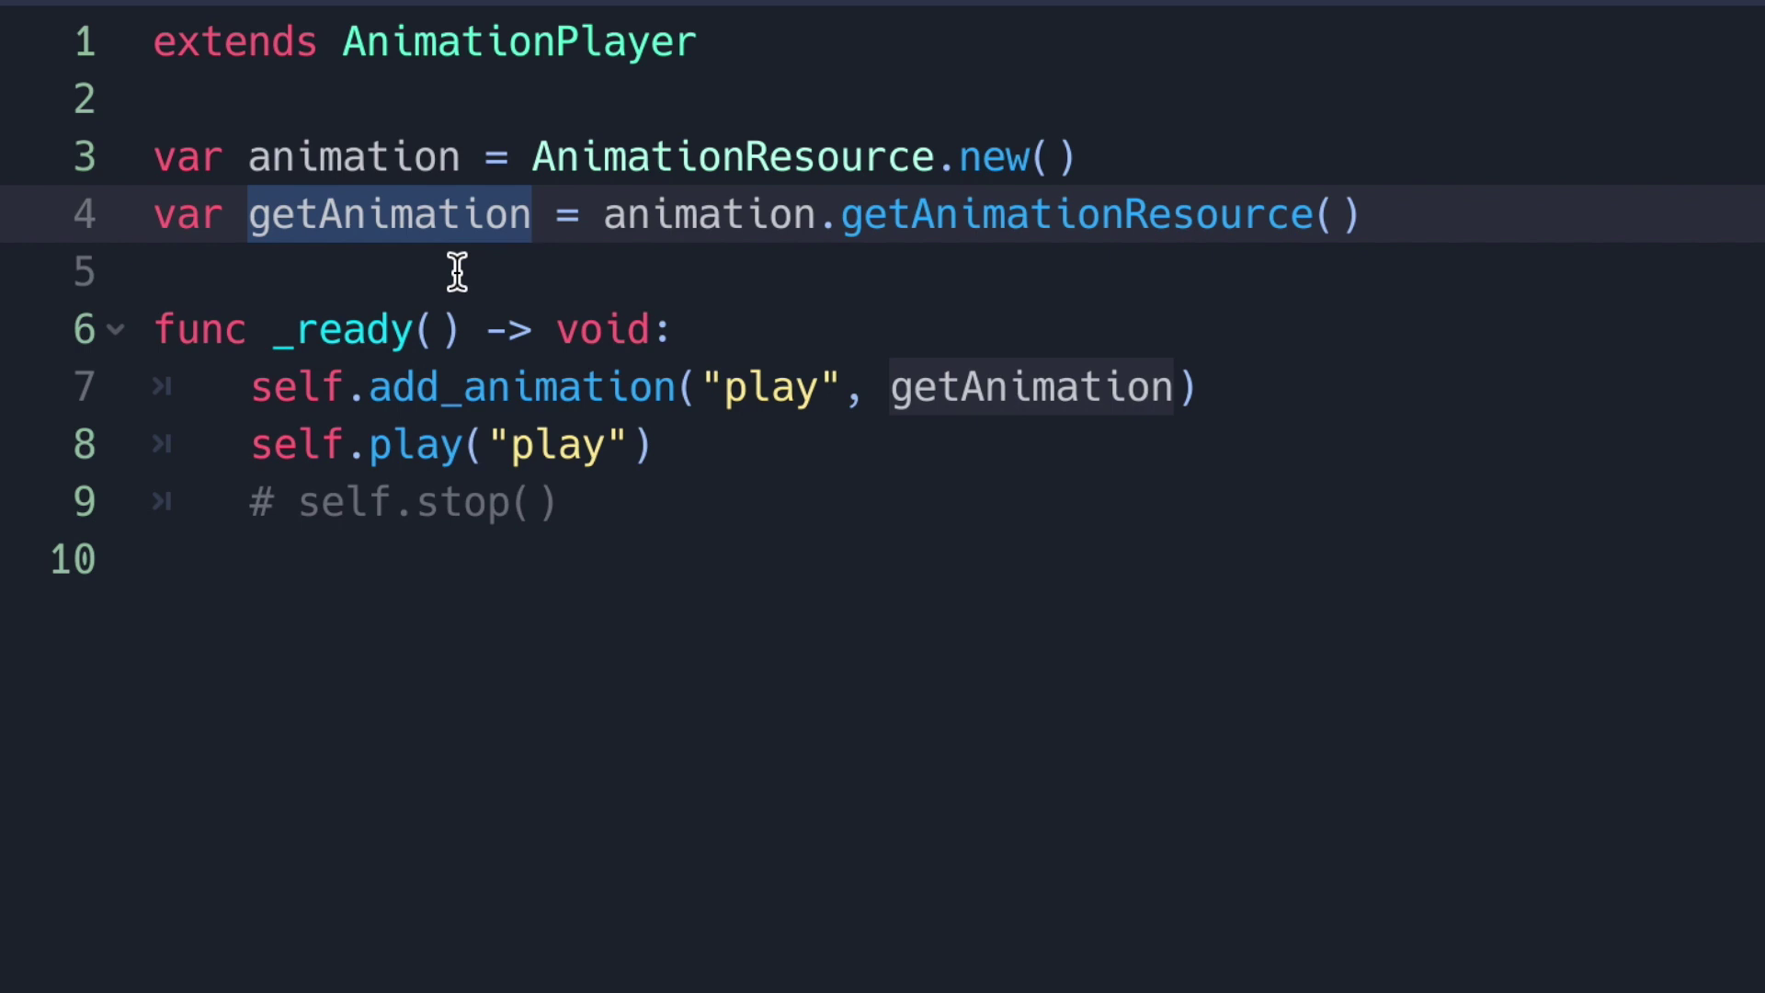
left_click_drag(1078, 157, 943, 166)
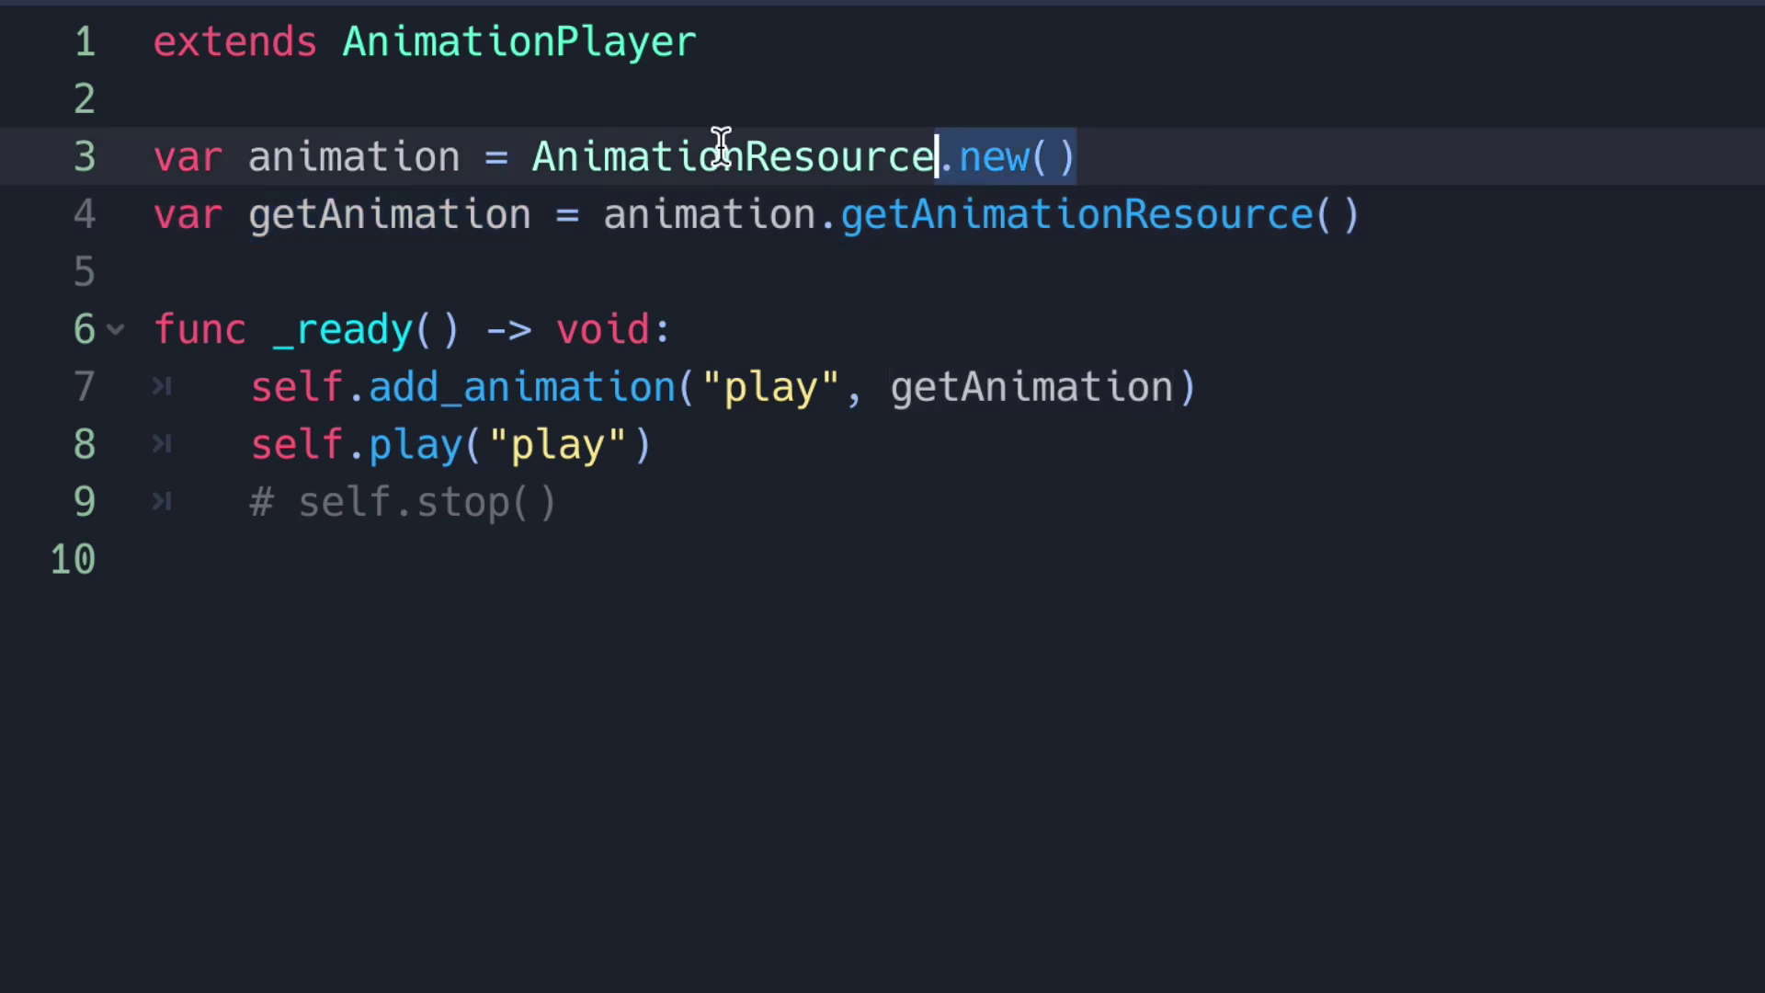
double_click(958, 213)
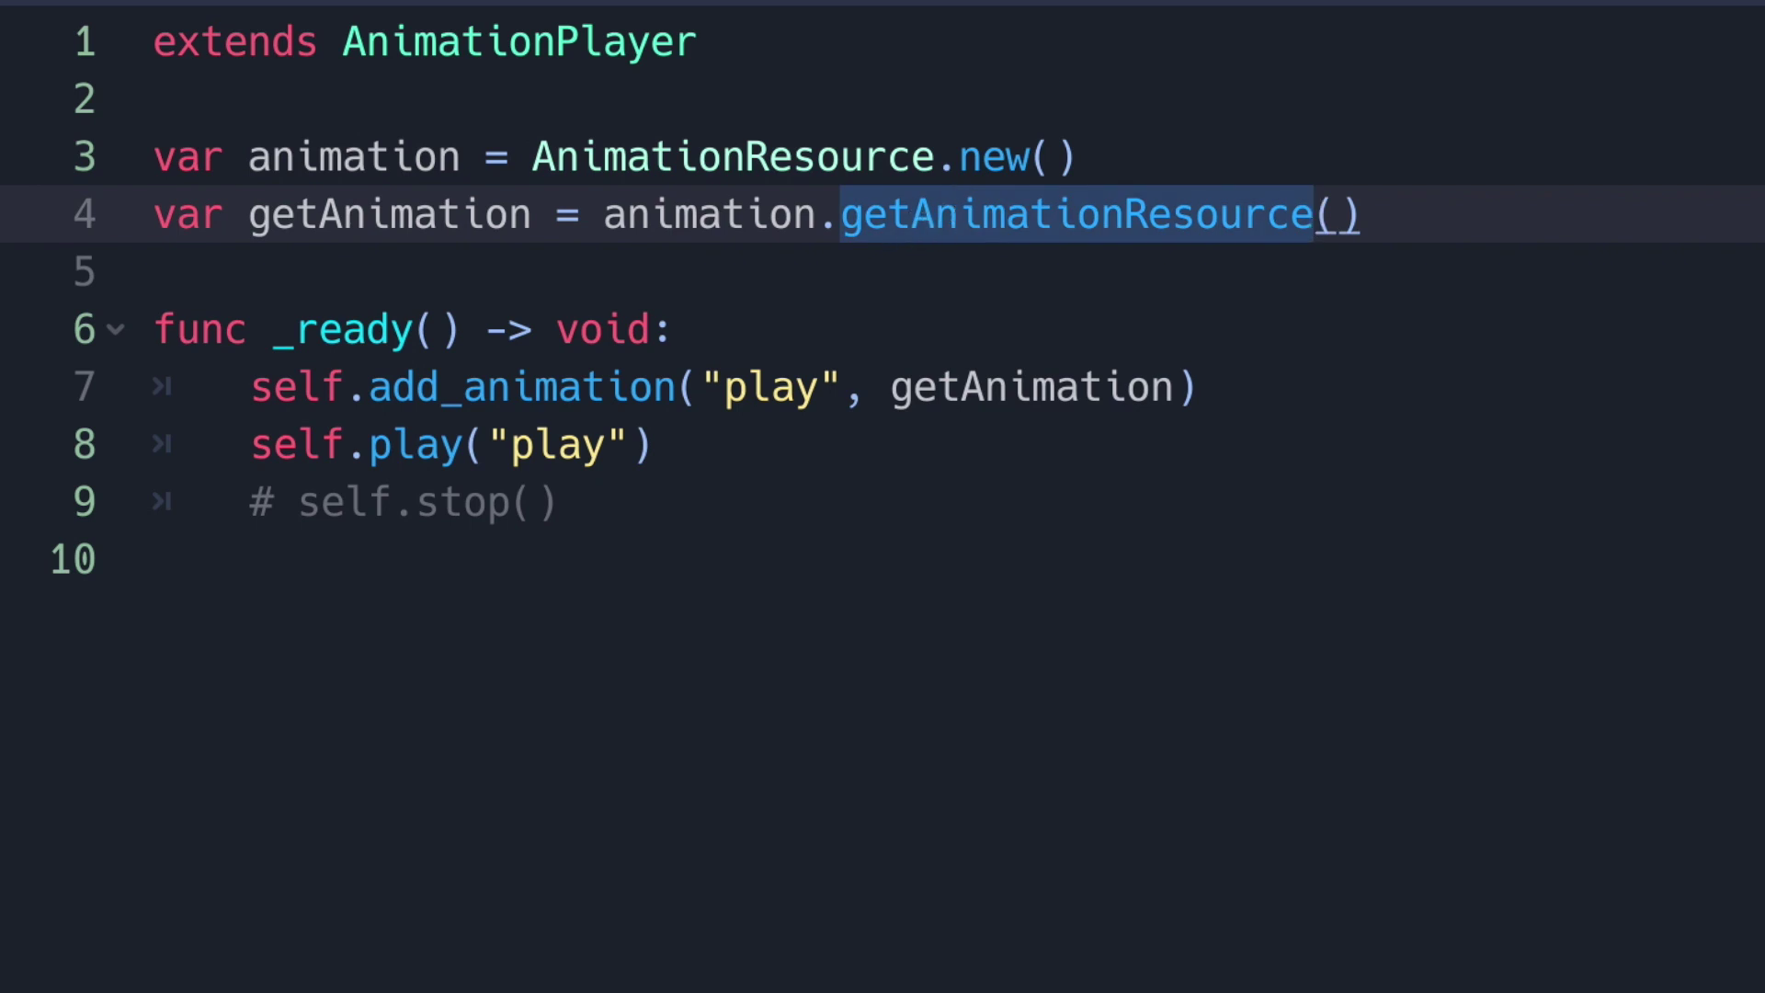
mouse_move(283, 594)
left_mouse_down()
mouse_move(690, 671)
mouse_move(1503, 942)
left_mouse_up()
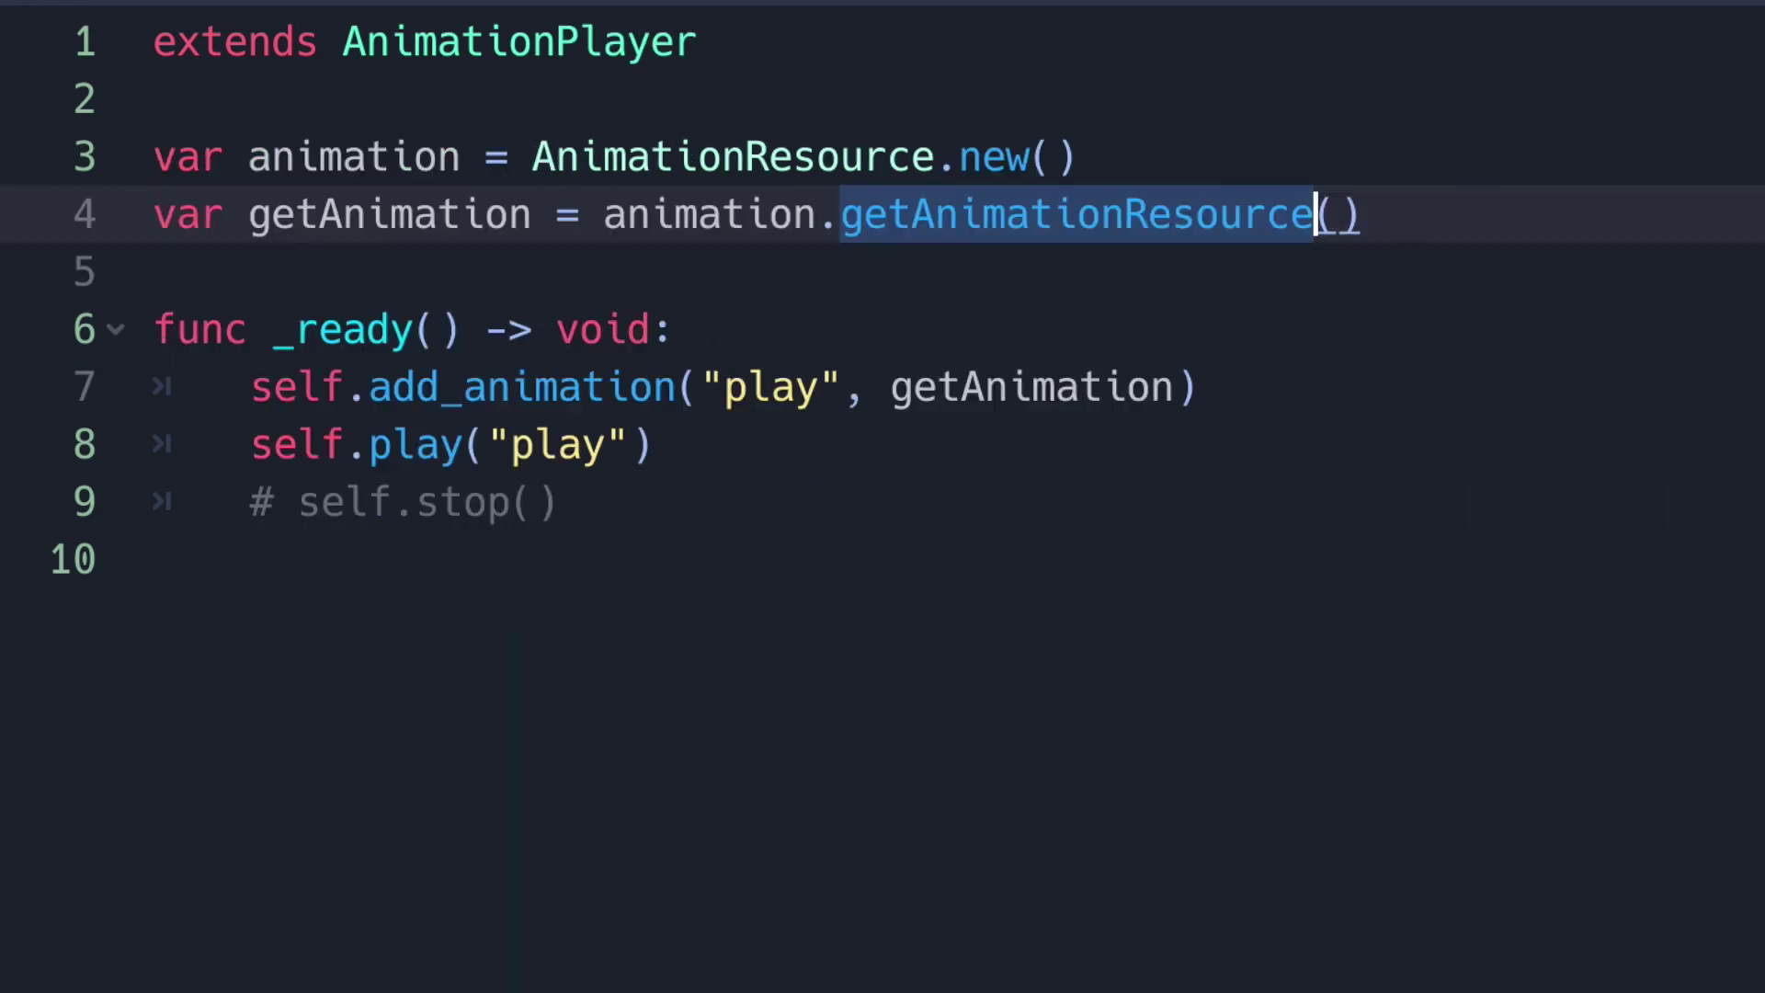
In the AnimationPlayer script, highlight _ready and the add_animation("play", getAnimation) call
left_click(710, 336)
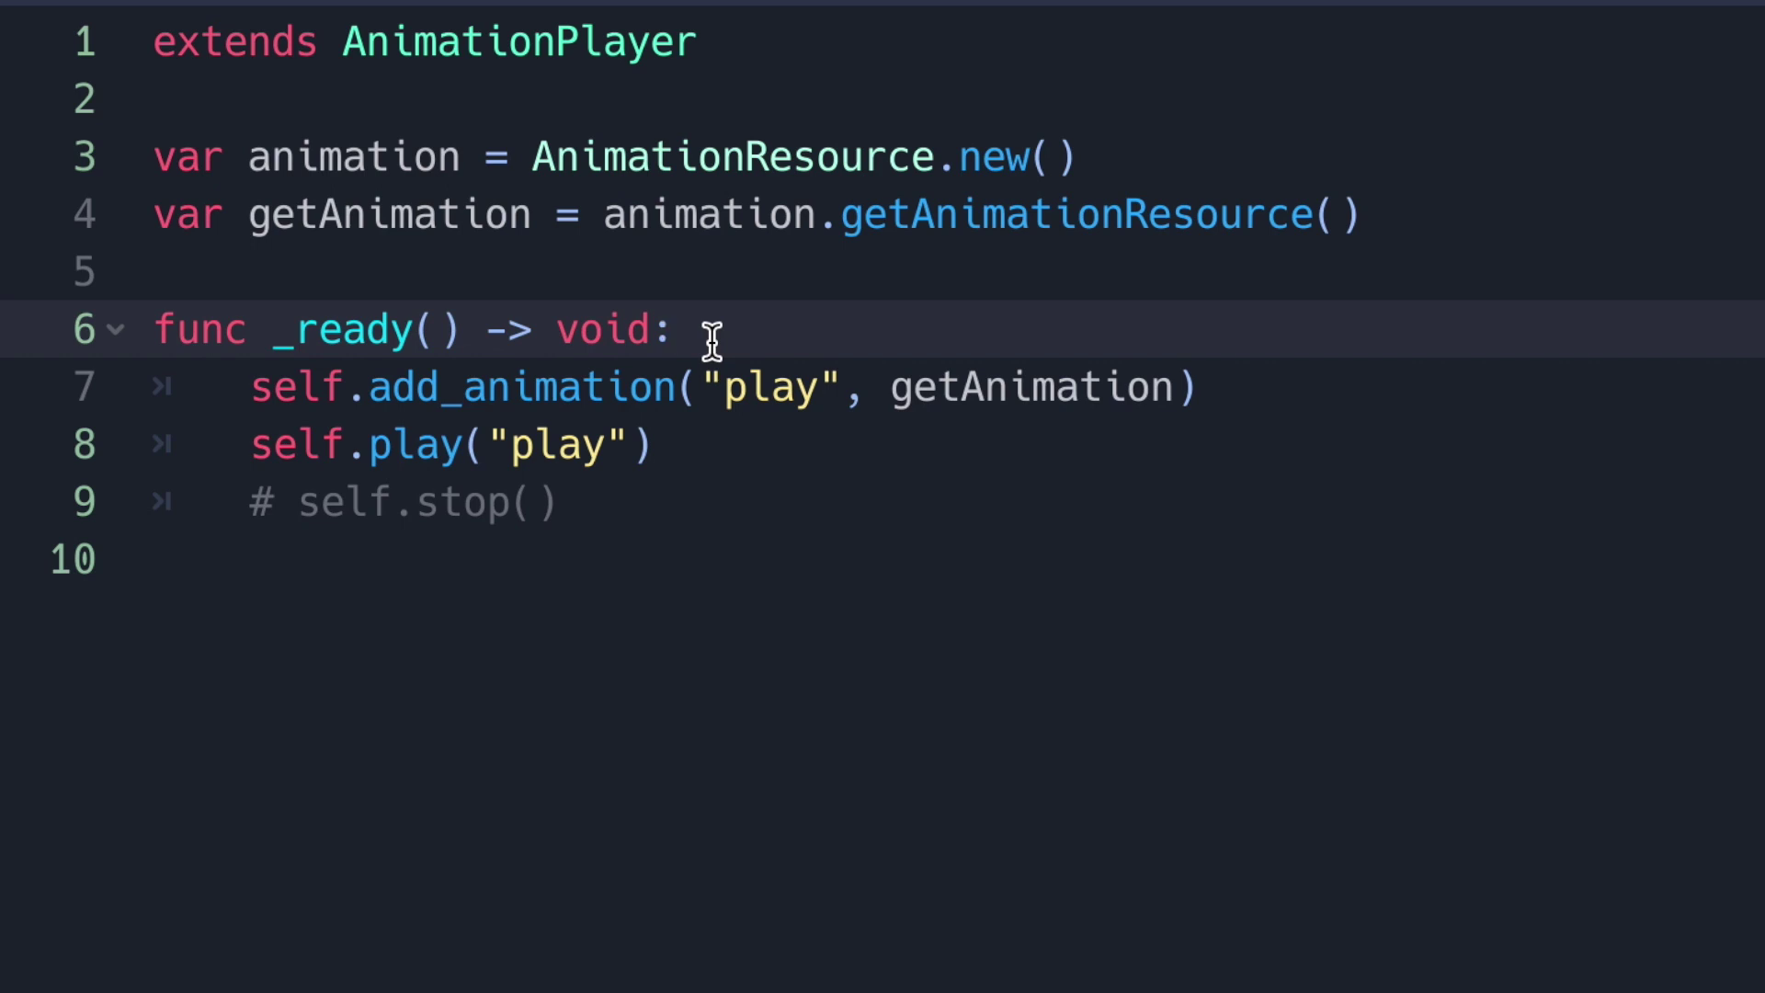
double_click(331, 340)
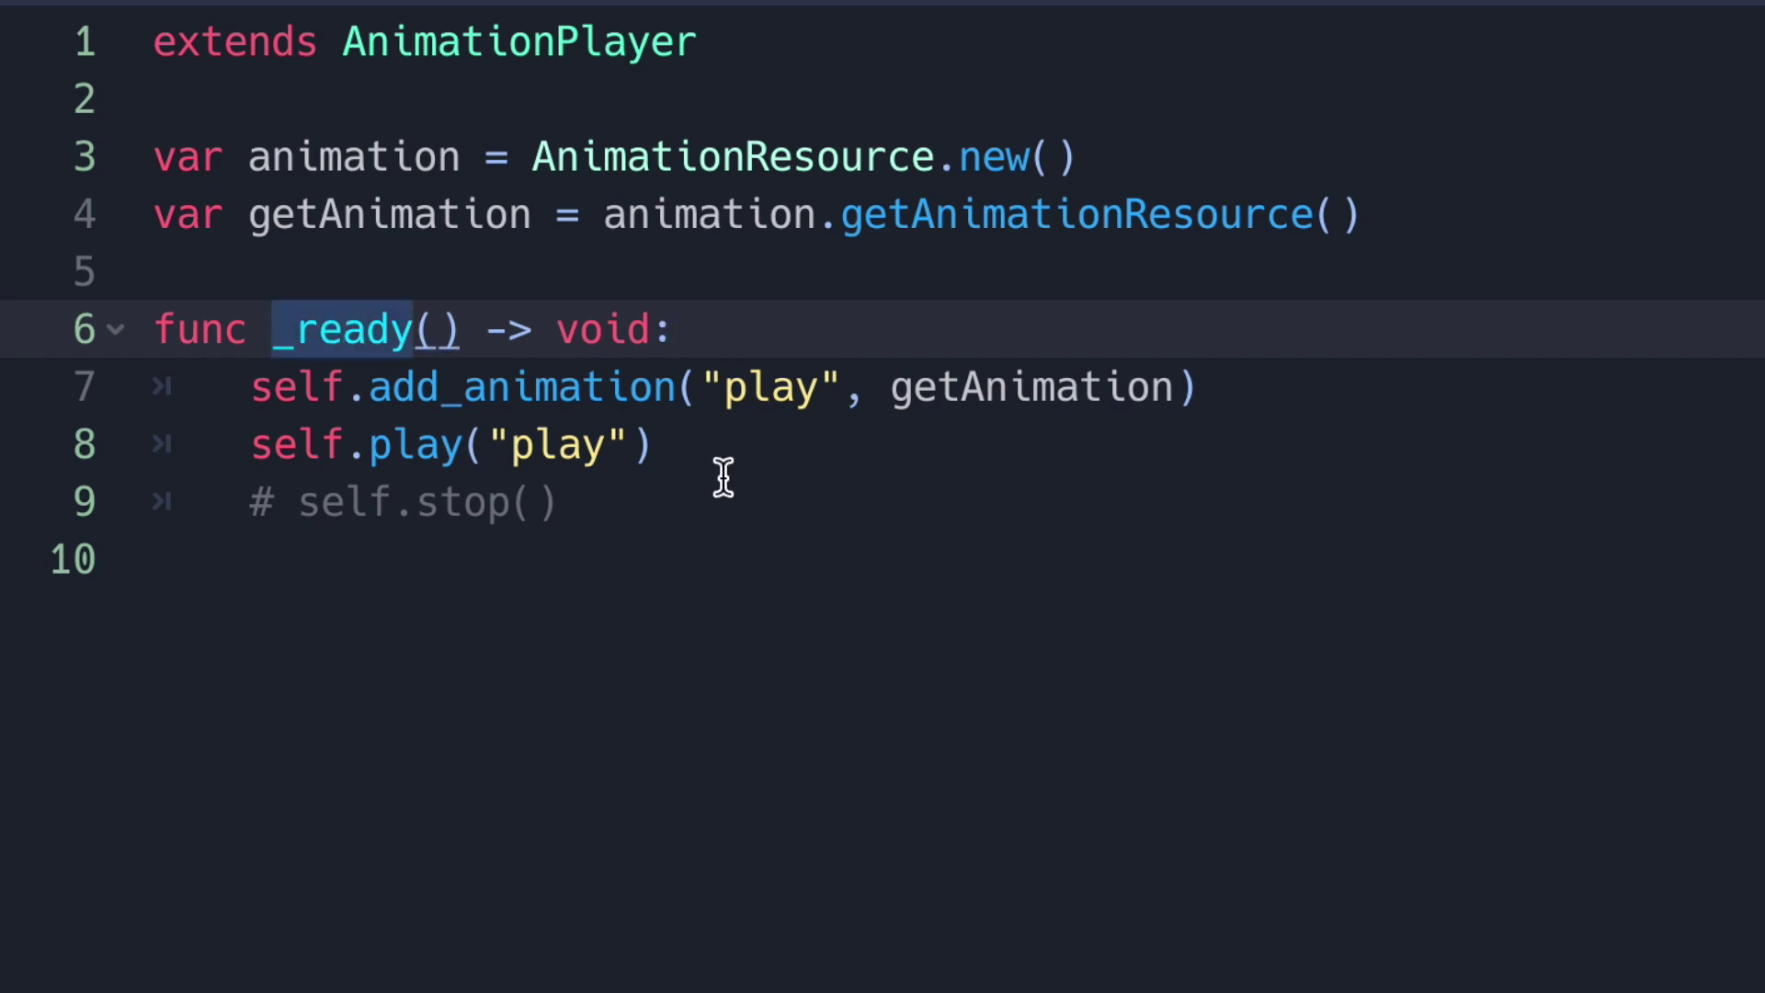
double_click(477, 386)
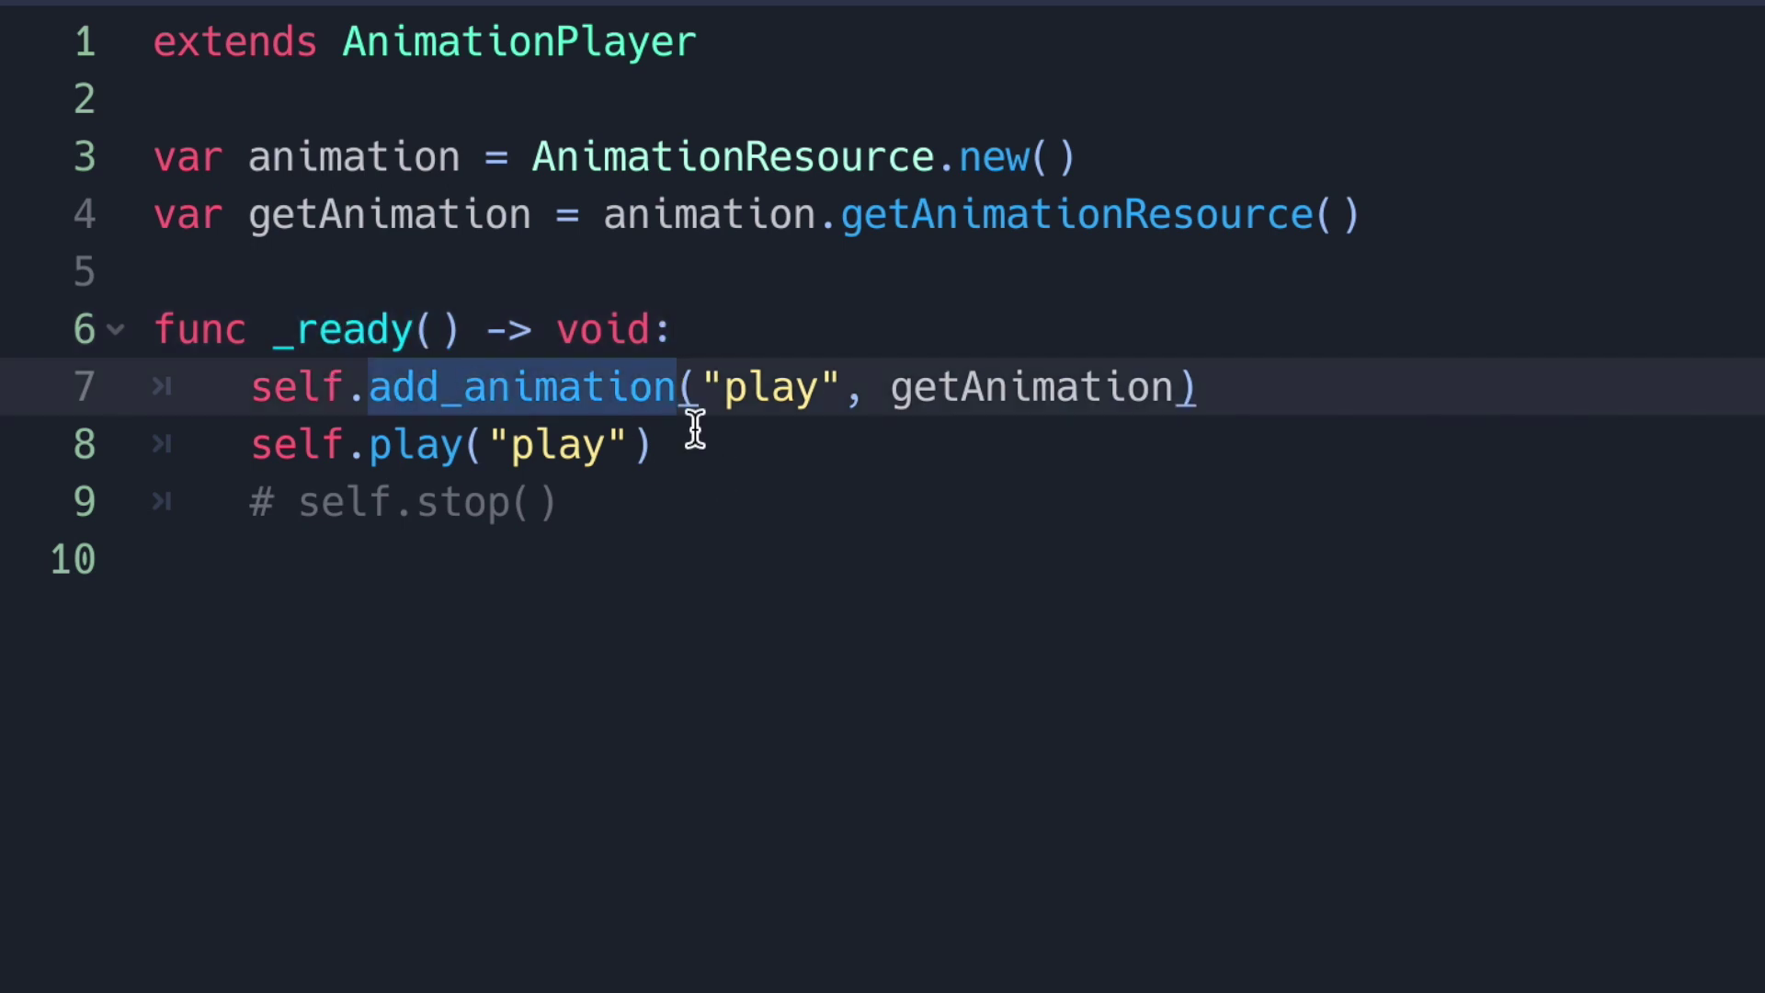
double_click(764, 387)
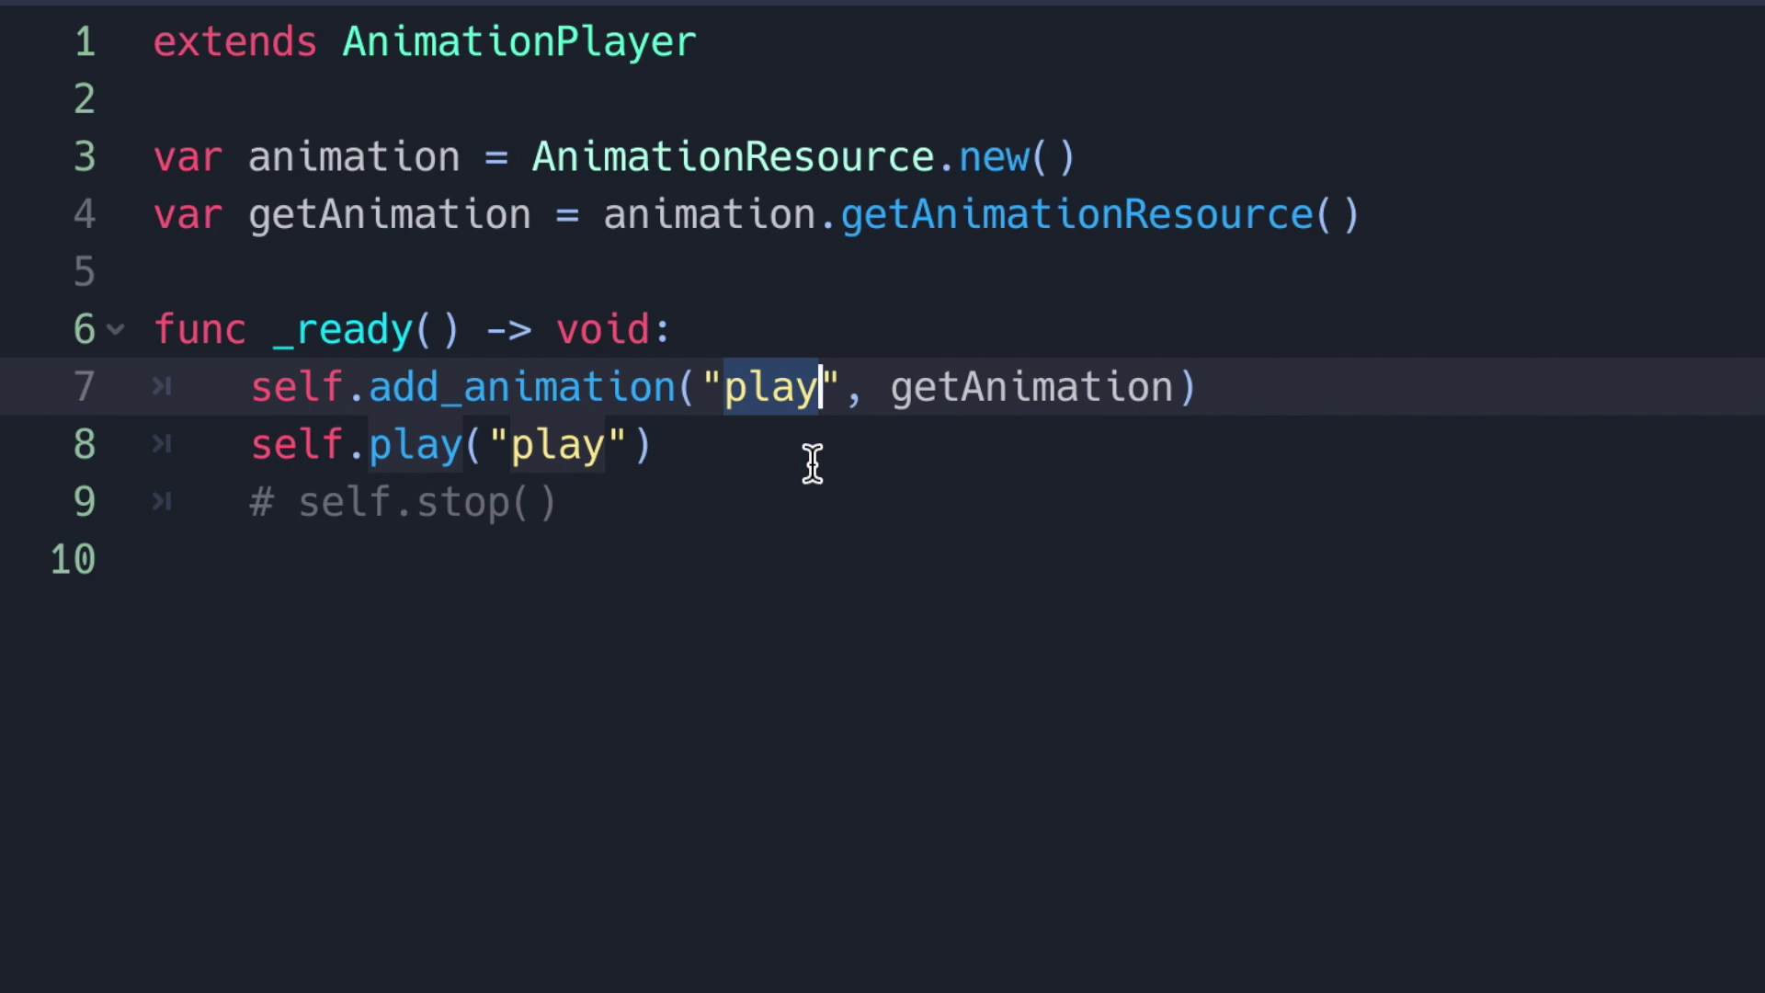
double_click(975, 387)
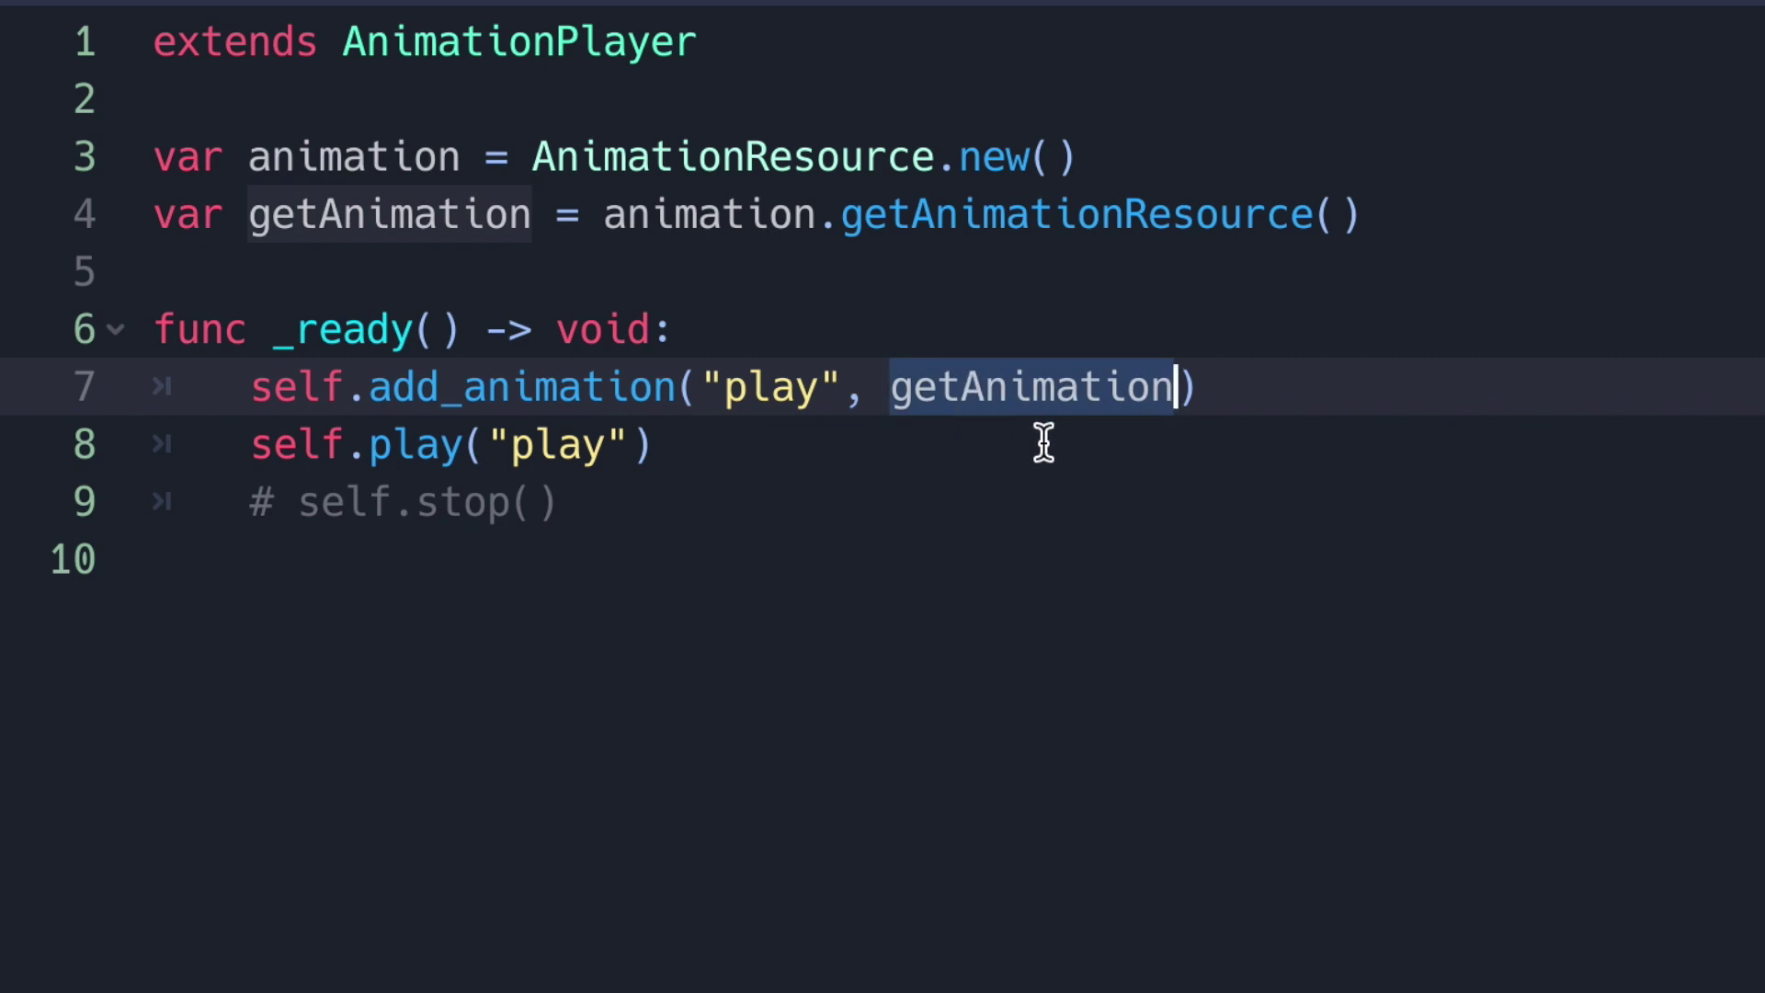
Highlight the play("play") call and the add_animation arguments, then run the game with F5
left_click(612, 447)
left_click_drag(611, 446, 367, 445)
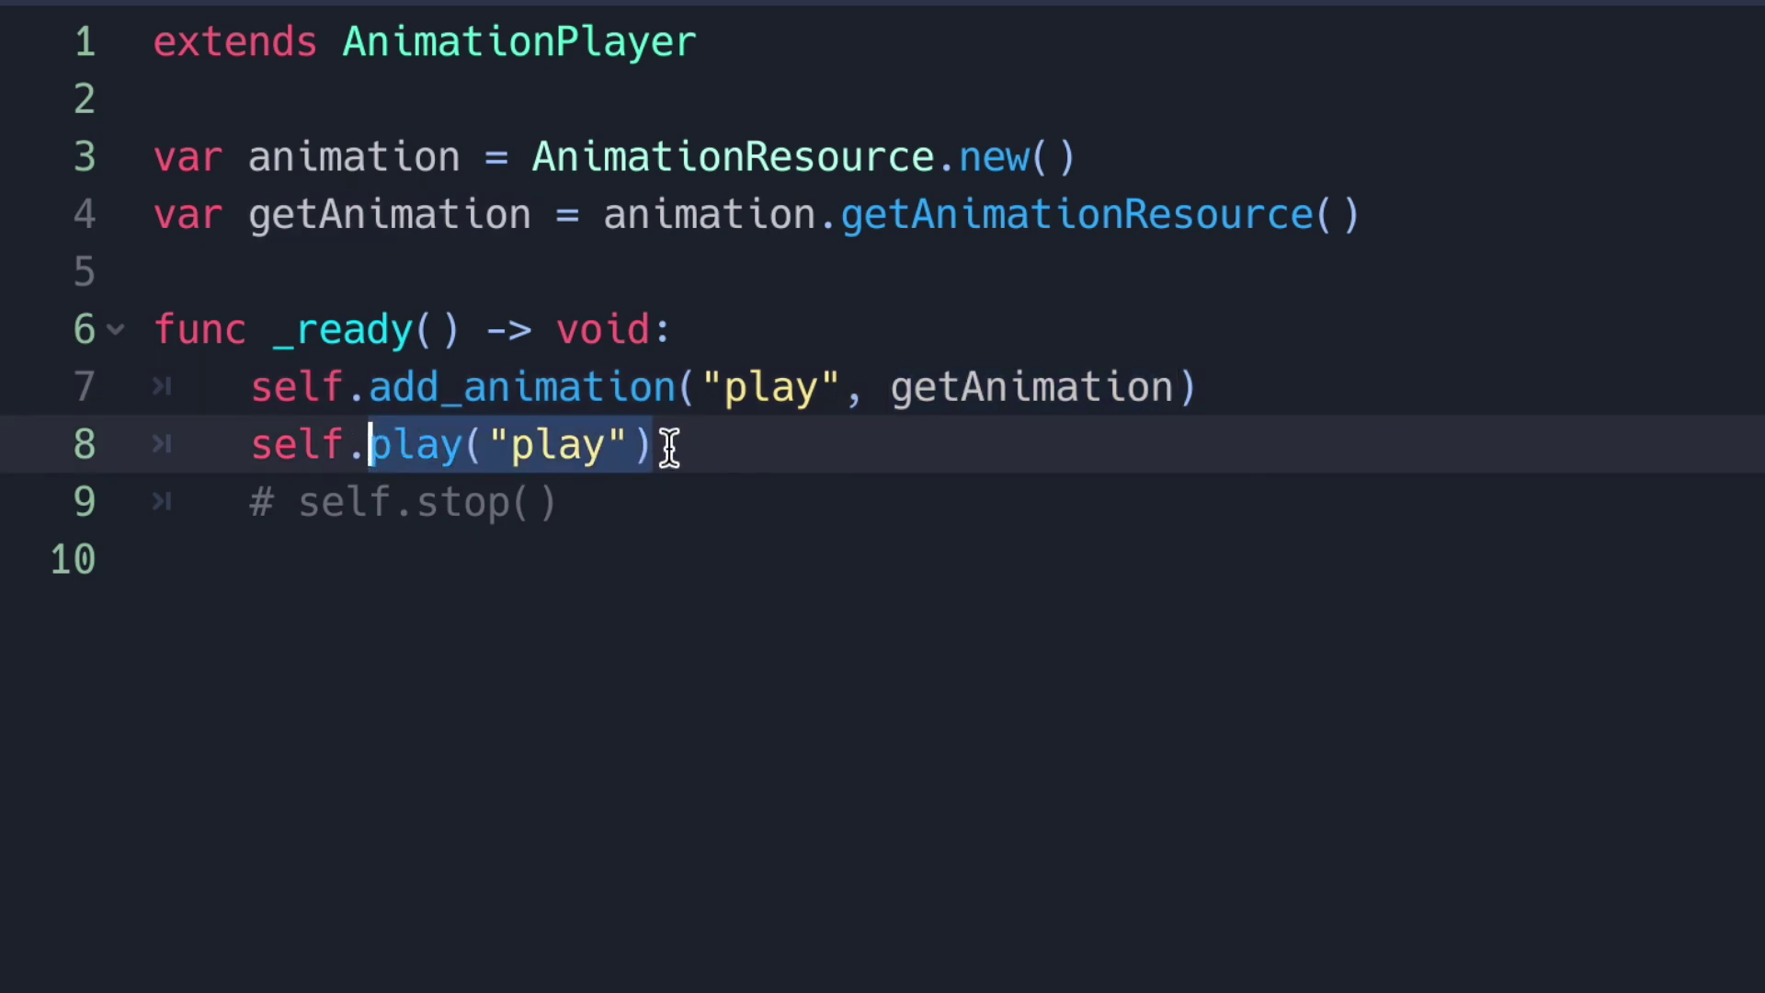
double_click(524, 453)
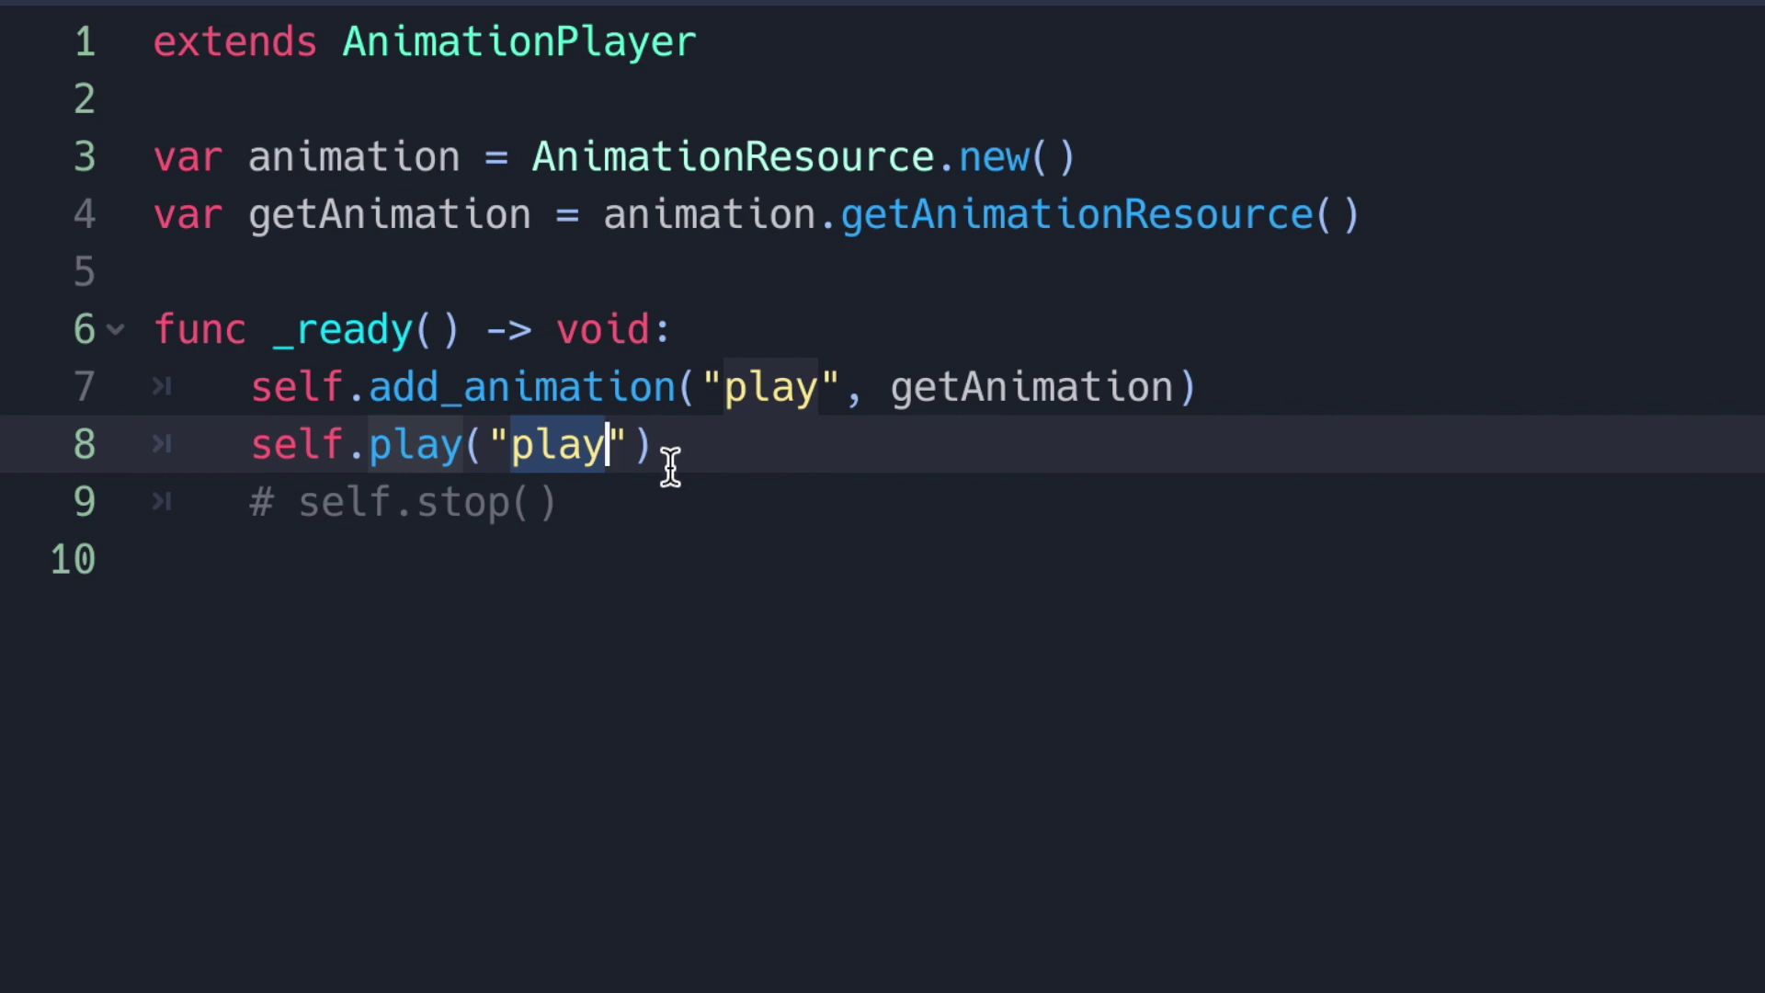
double_click(762, 395)
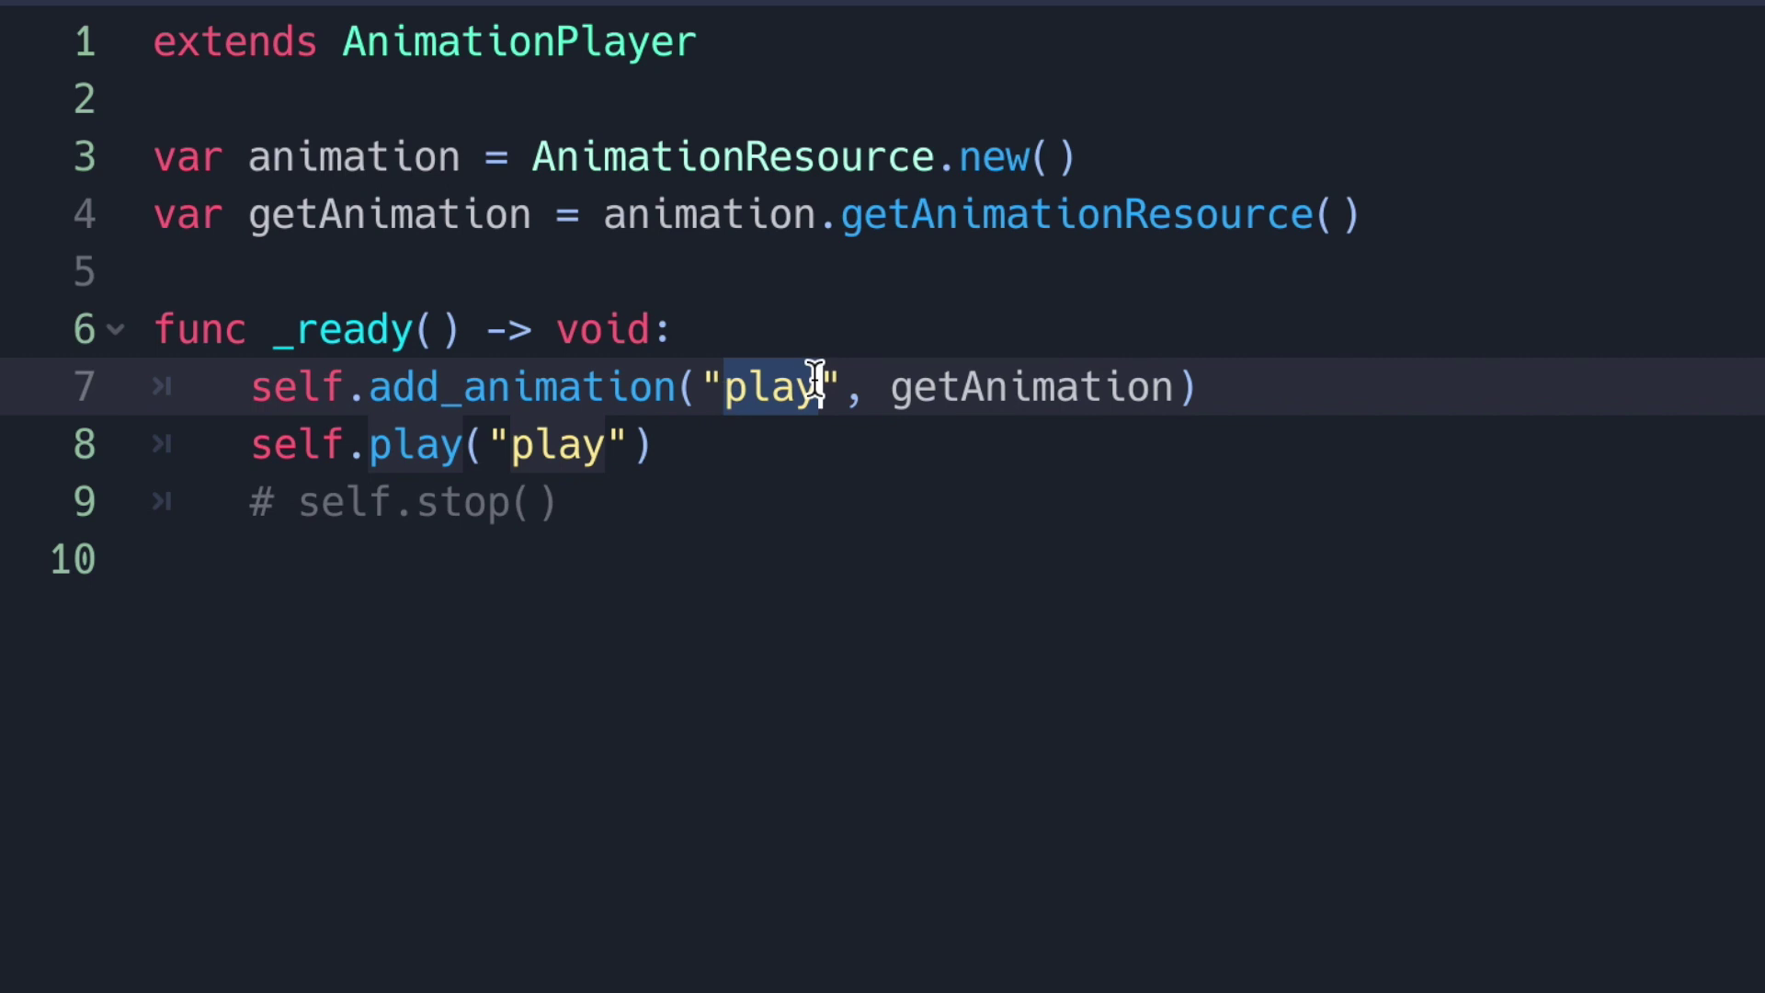
double_click(973, 392)
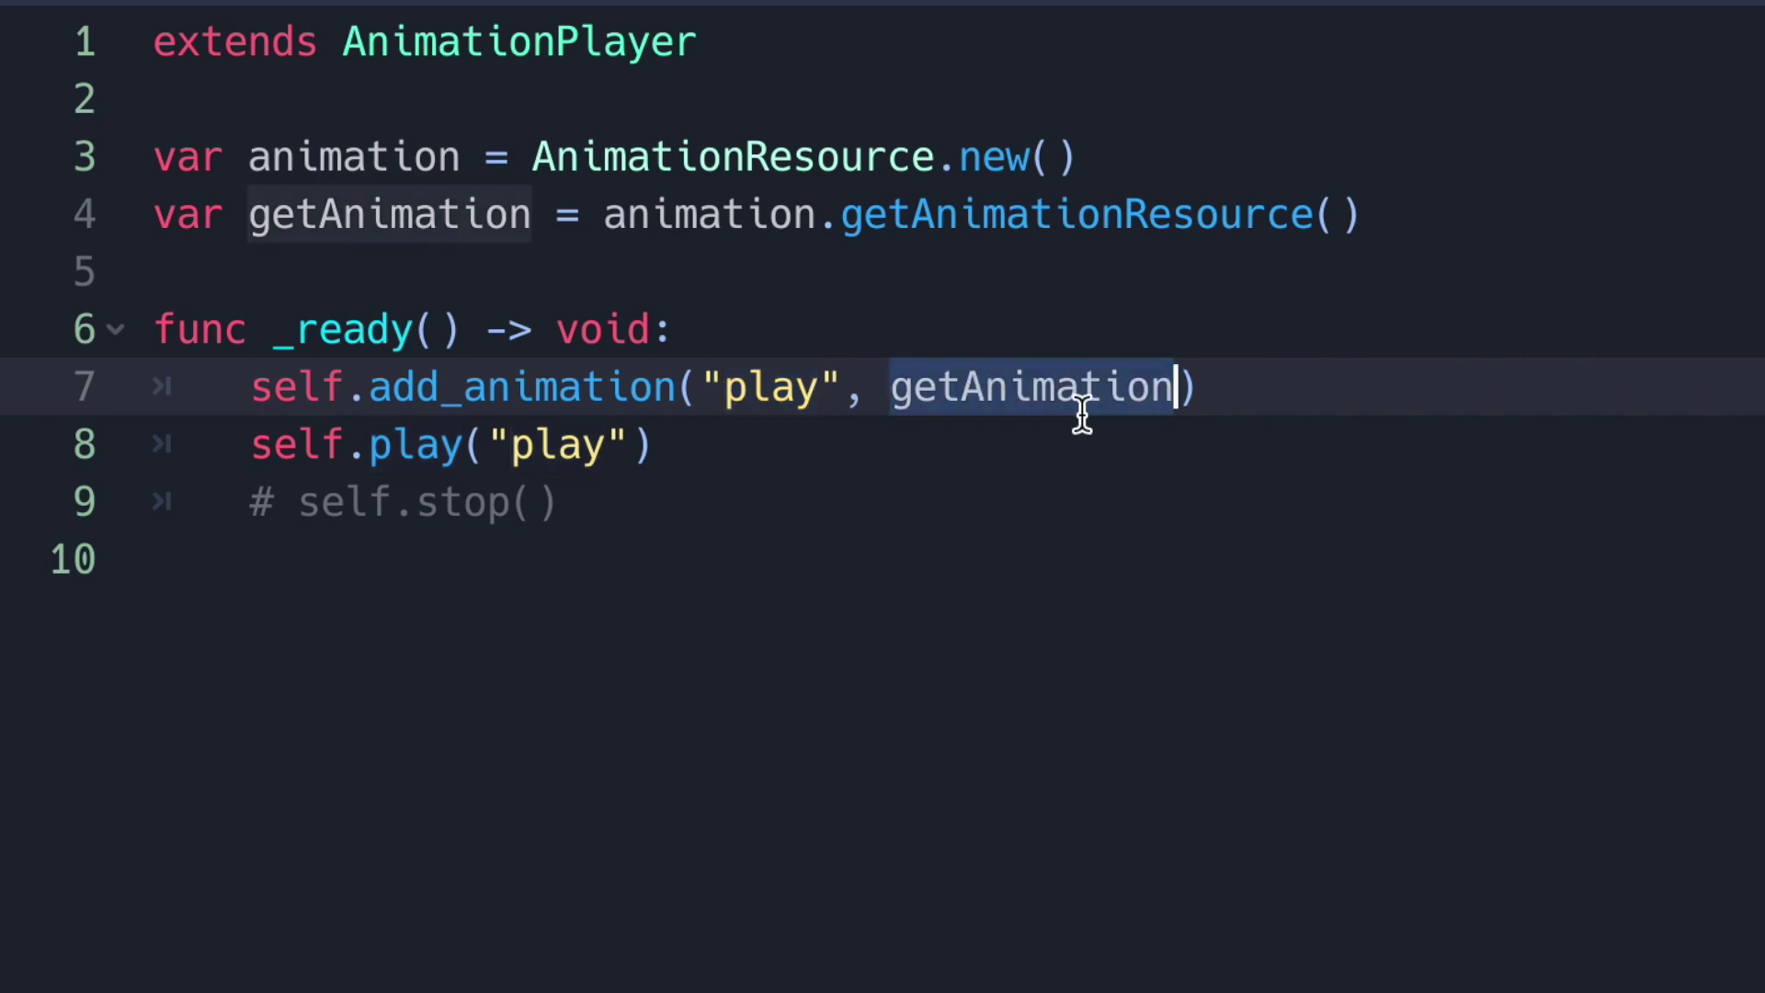
key("F5")
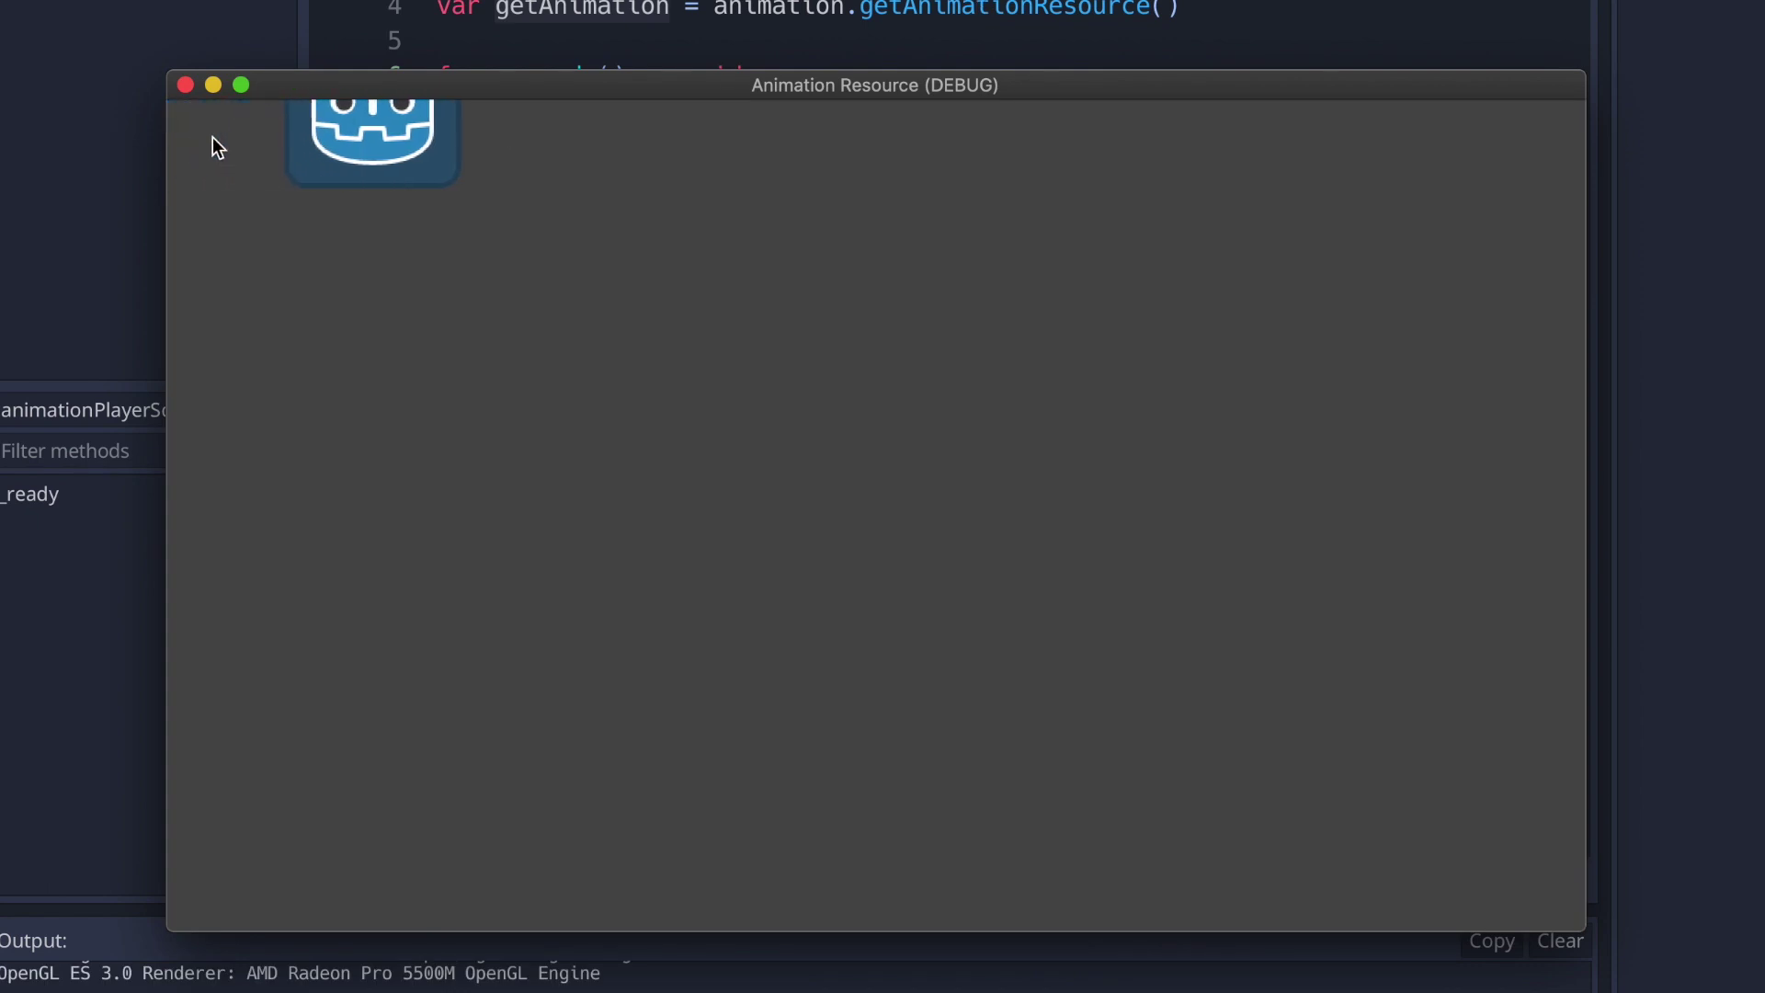
Close the Animation Resource (DEBUG) window to stop the running game
left_click(800, 44)
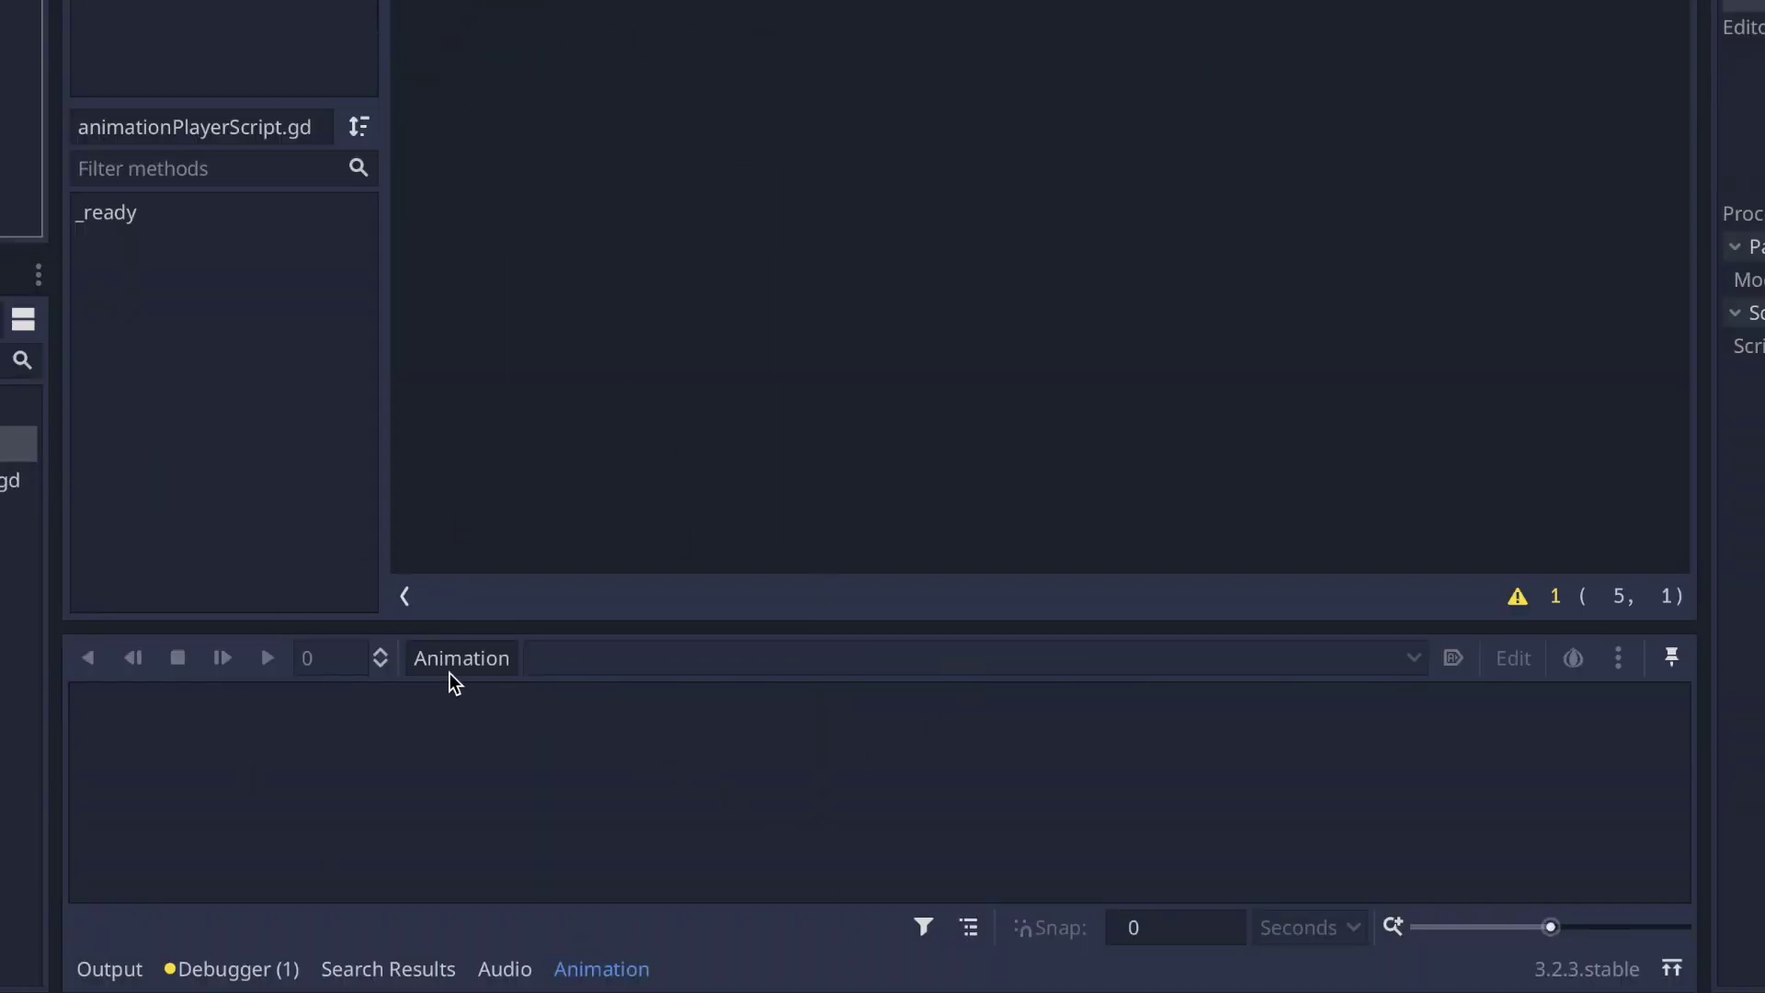
Create a new animation named Test from the Animation panel's Animation menu
left_click(608, 971)
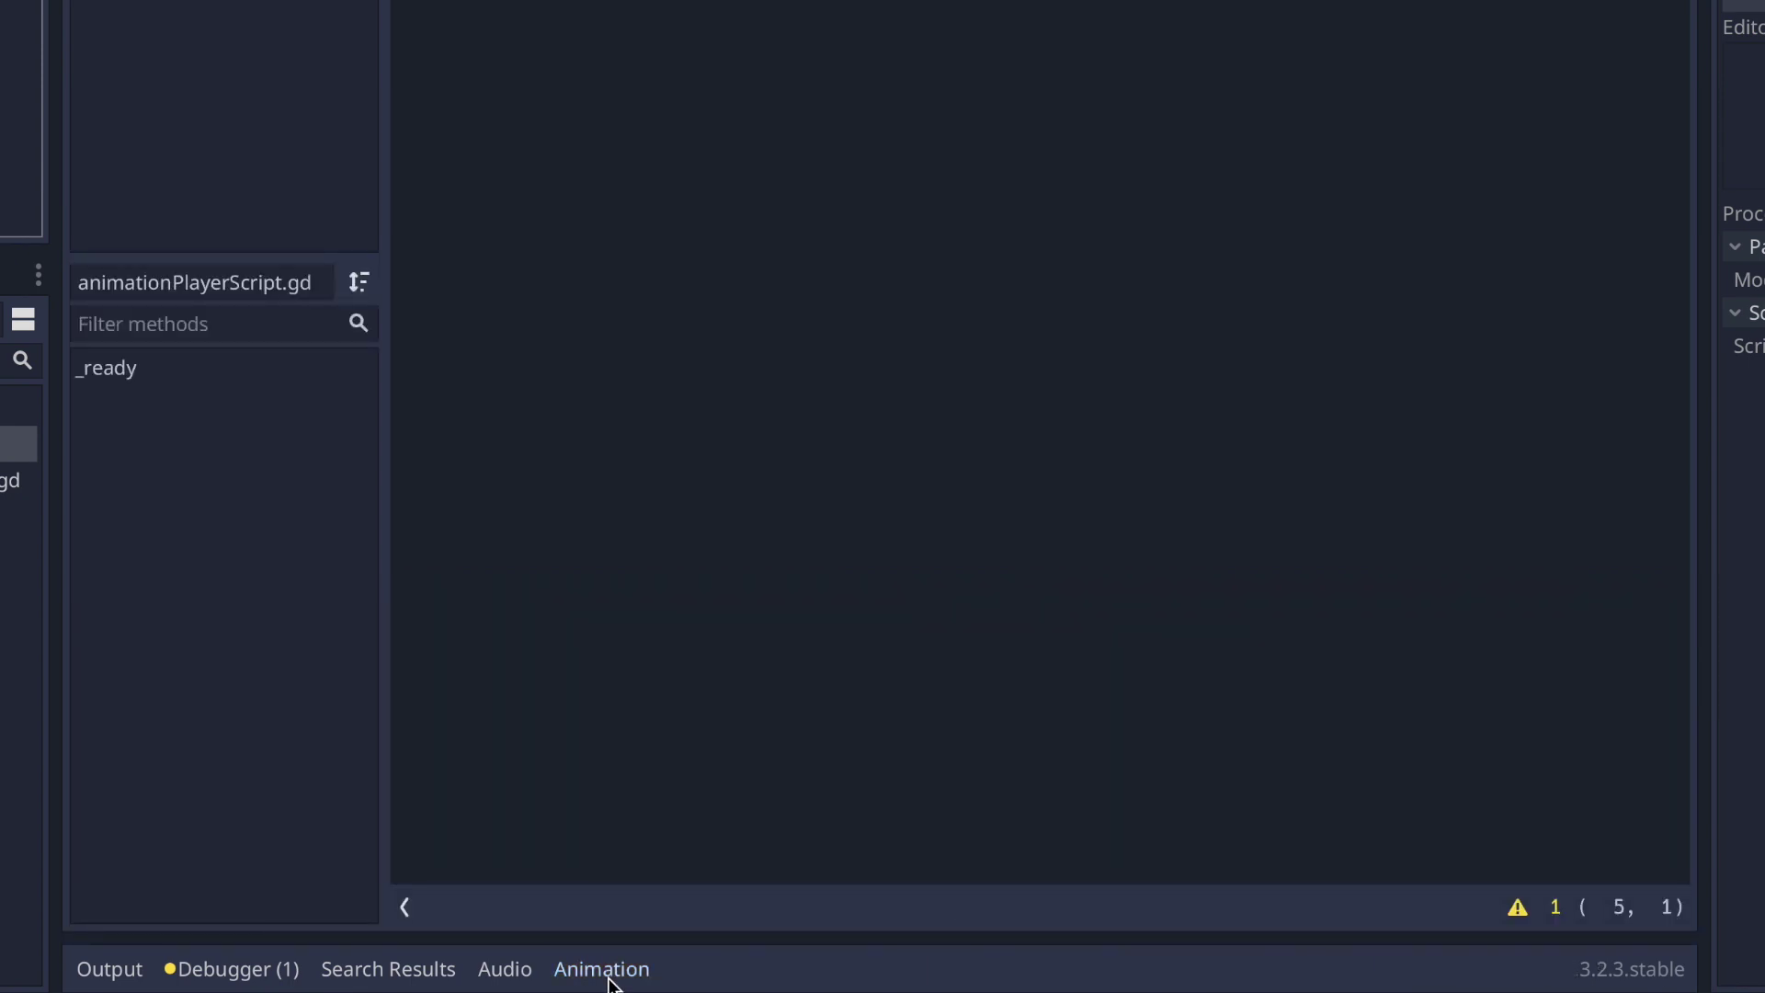
left_click(607, 971)
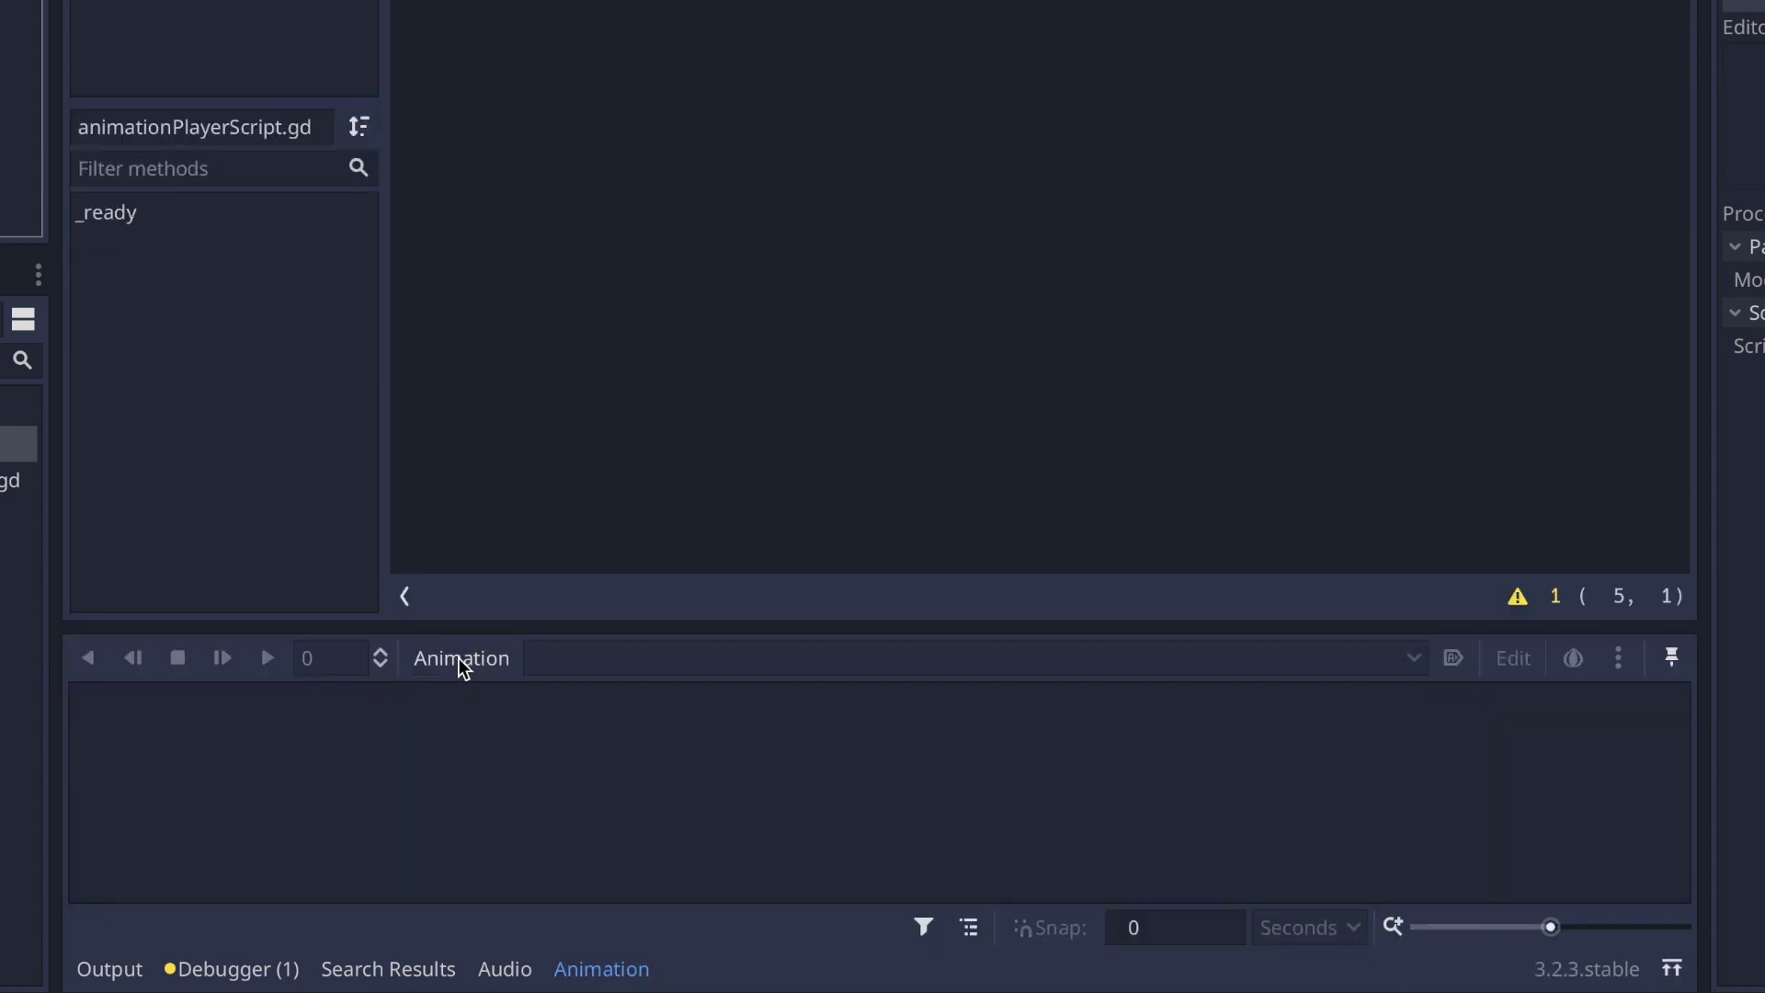
left_click(484, 659)
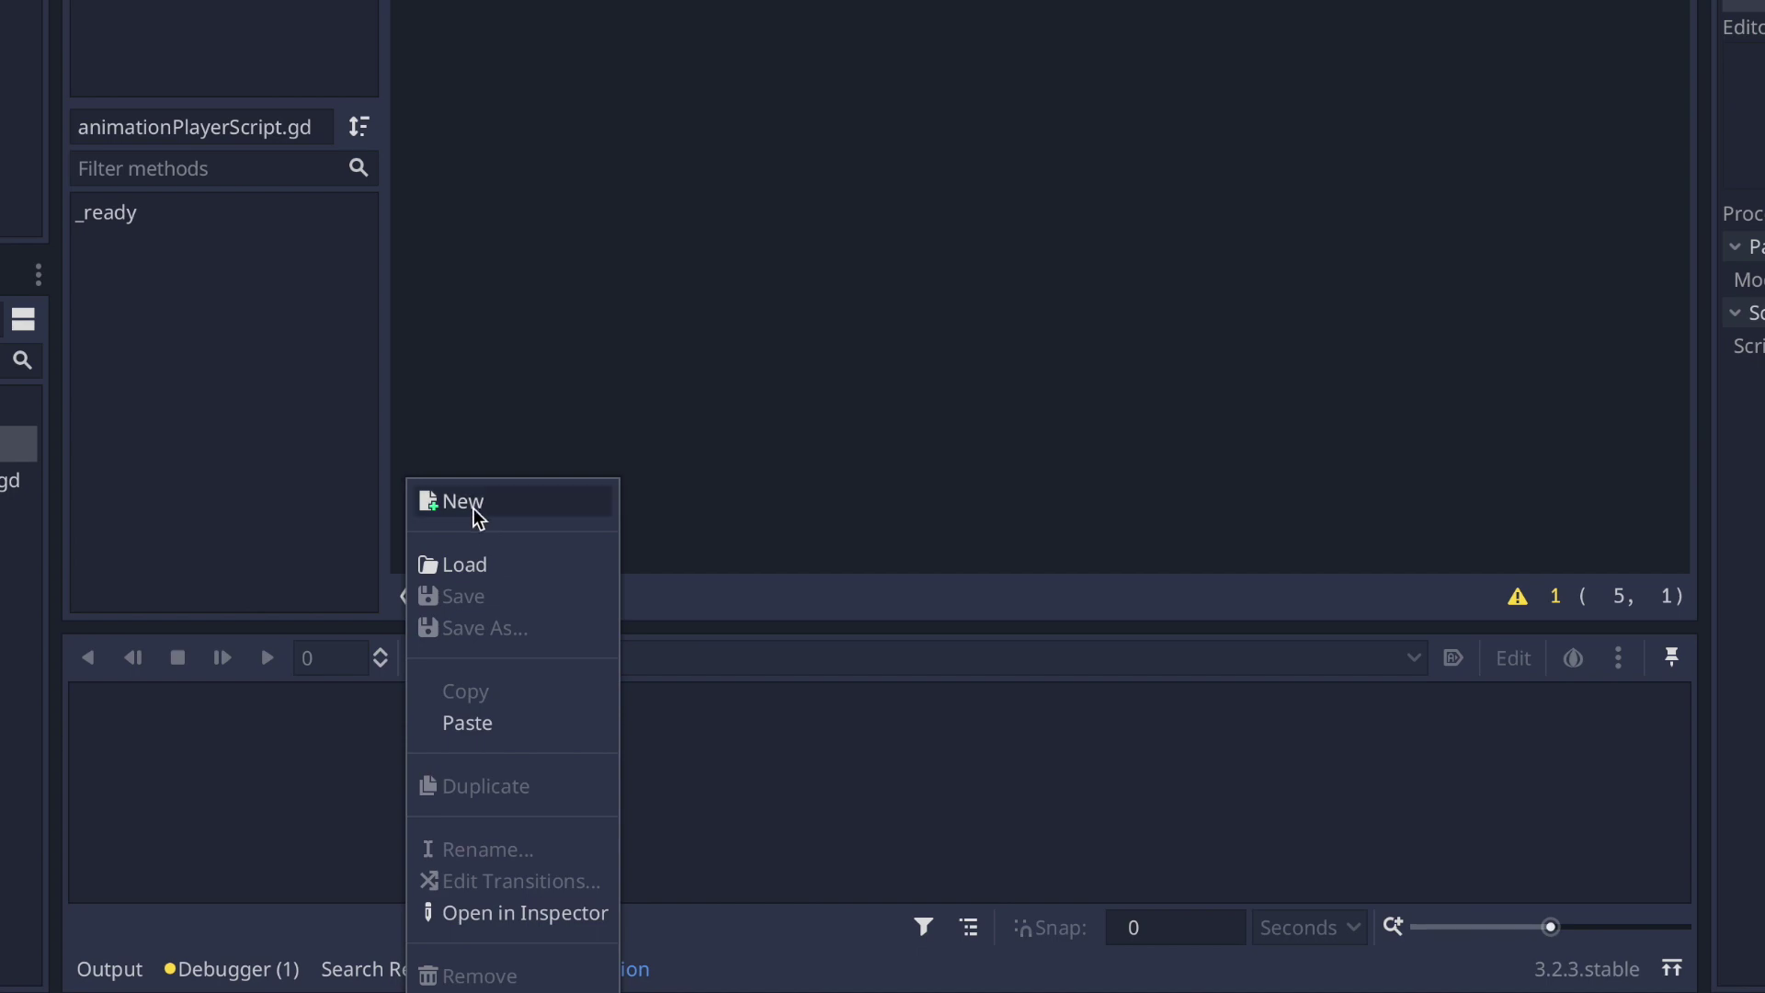
left_click(472, 508)
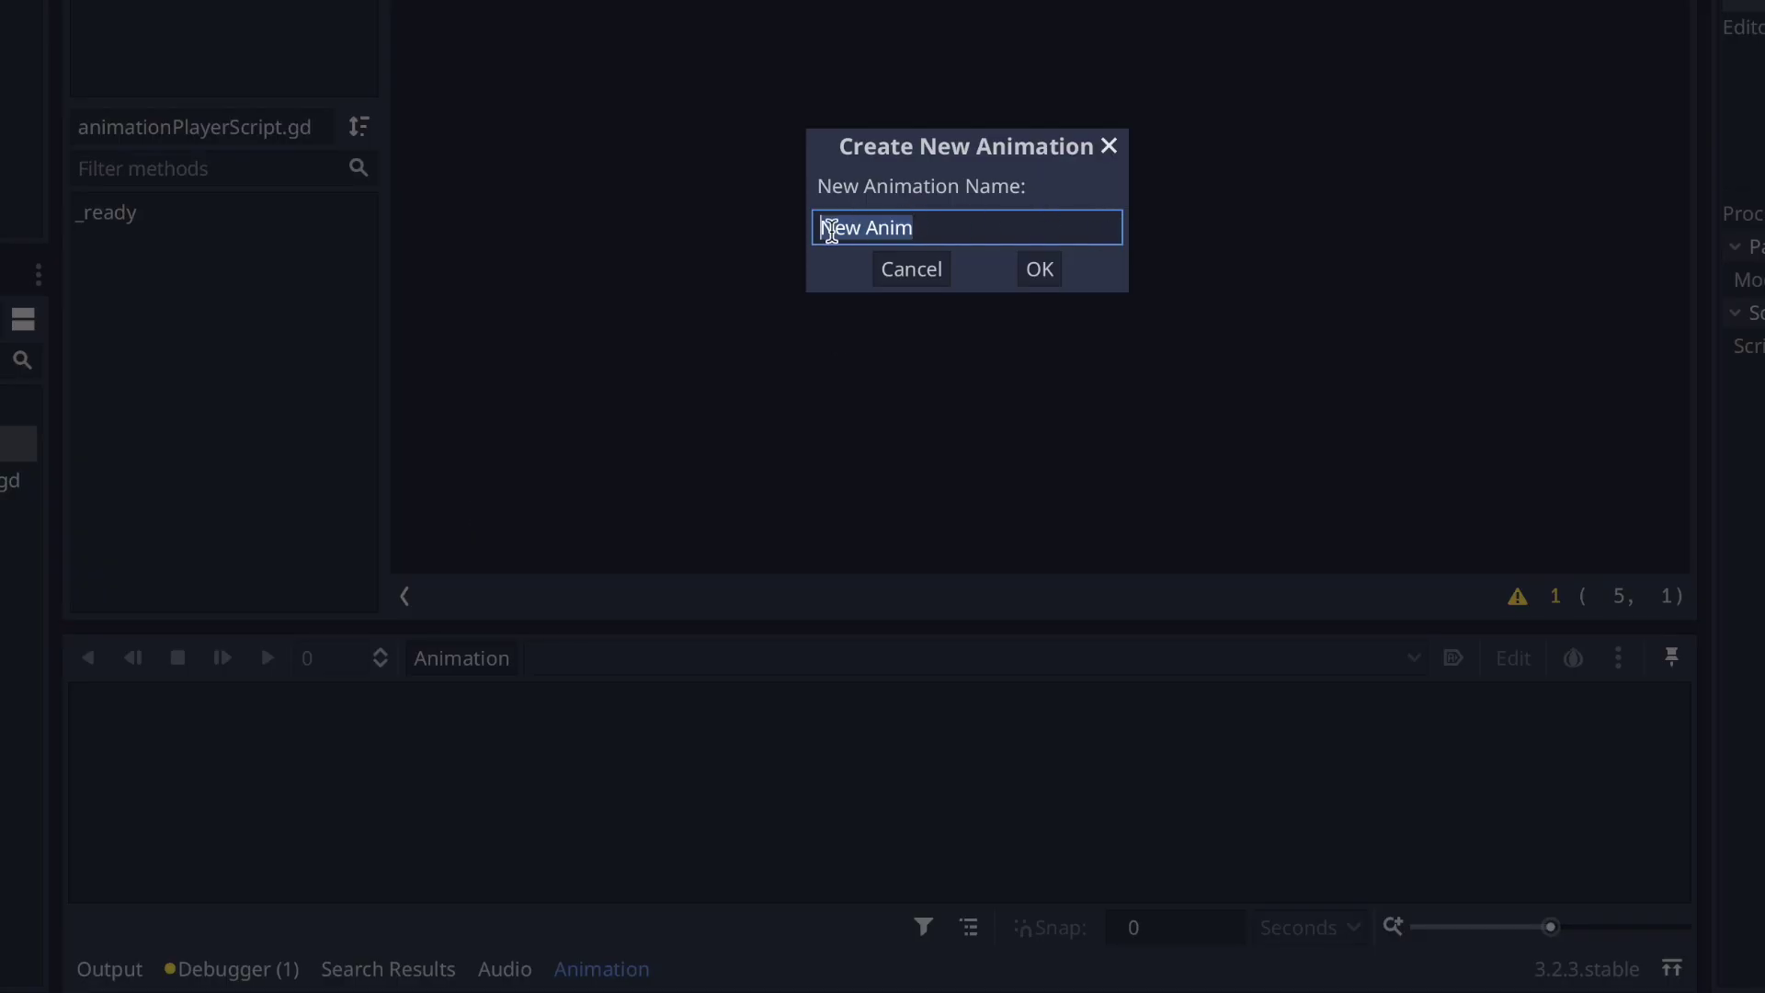
key("BackSpace")
type("t")
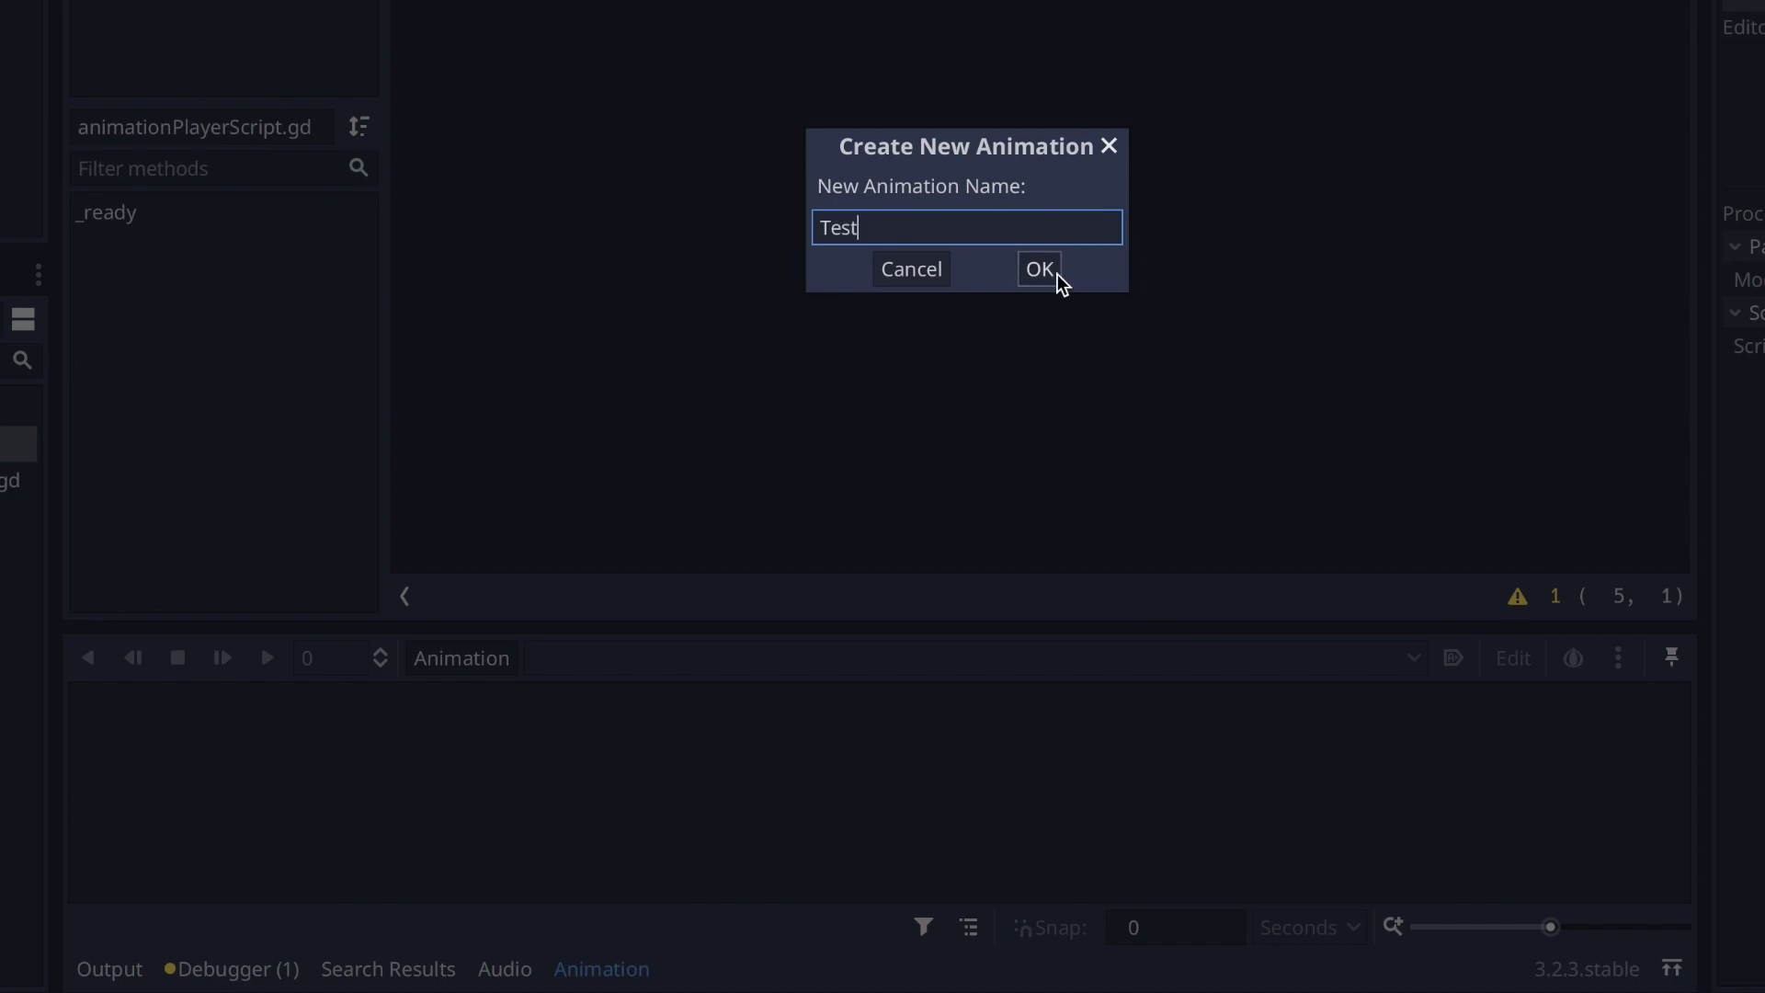
left_click(1043, 271)
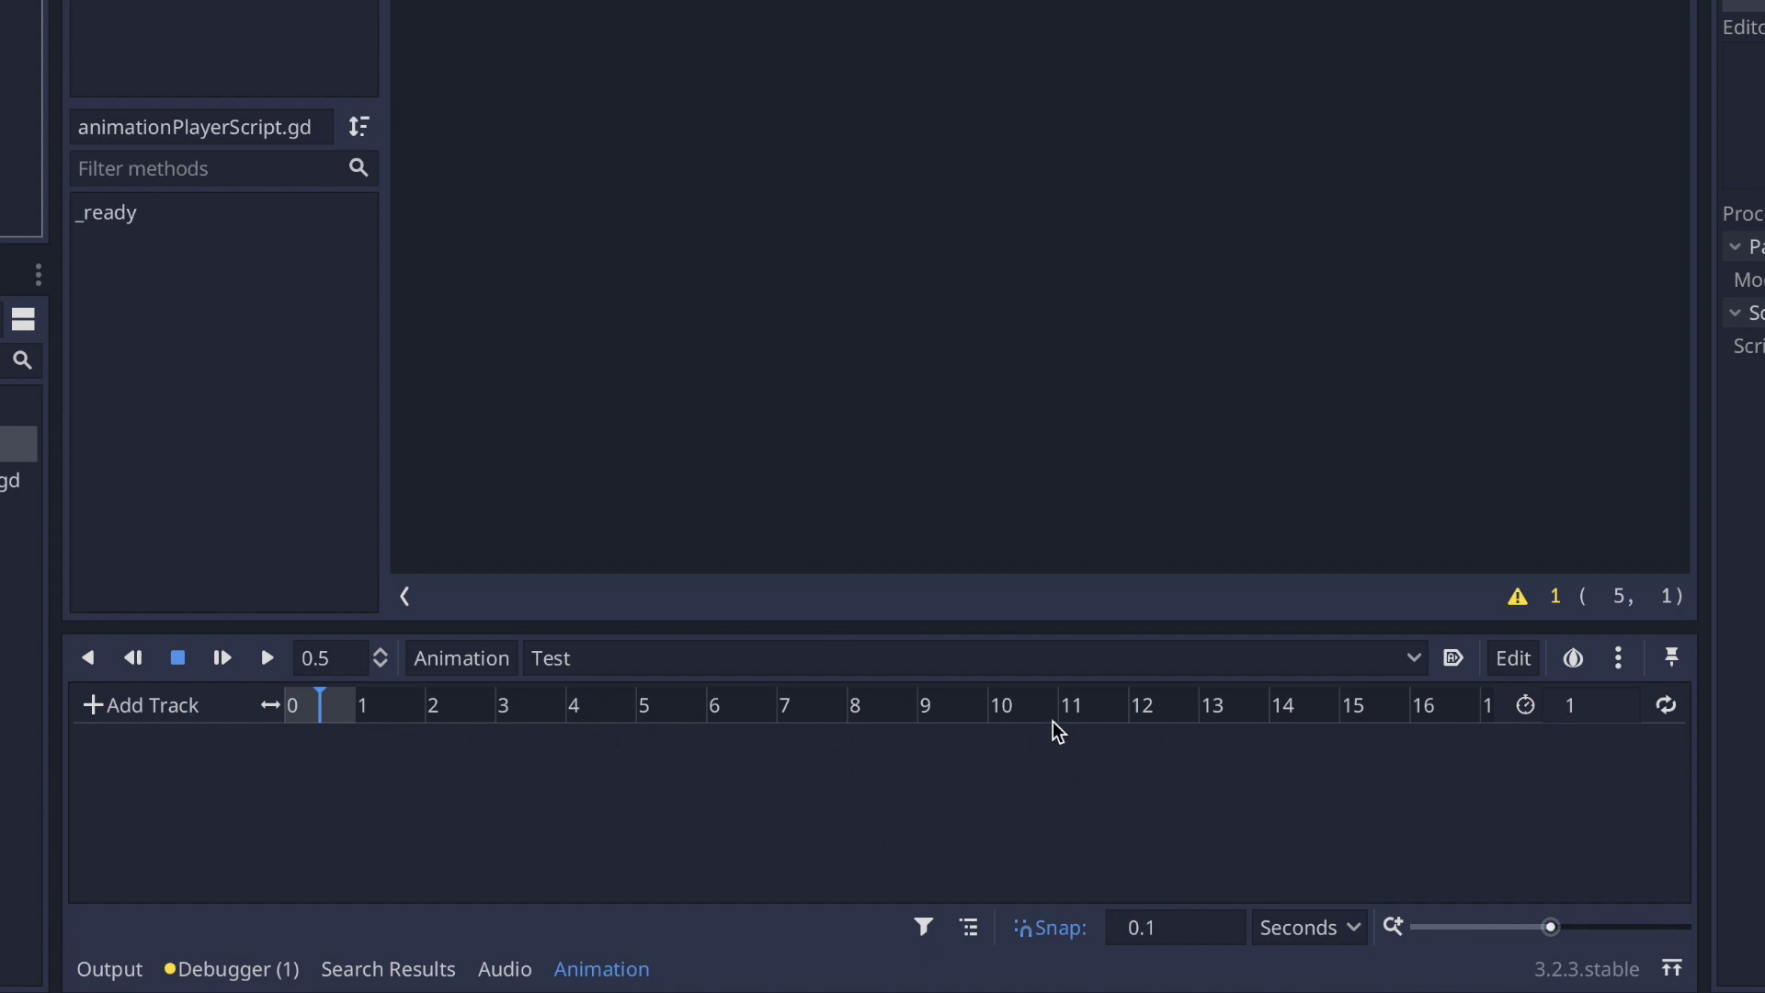
Set the Test animation's length to 2 seconds
mouse_move(334, 711)
left_mouse_down()
mouse_move(361, 720)
mouse_move(264, 712)
mouse_move(399, 726)
mouse_move(282, 718)
left_mouse_up()
left_click(1594, 710)
type("2")
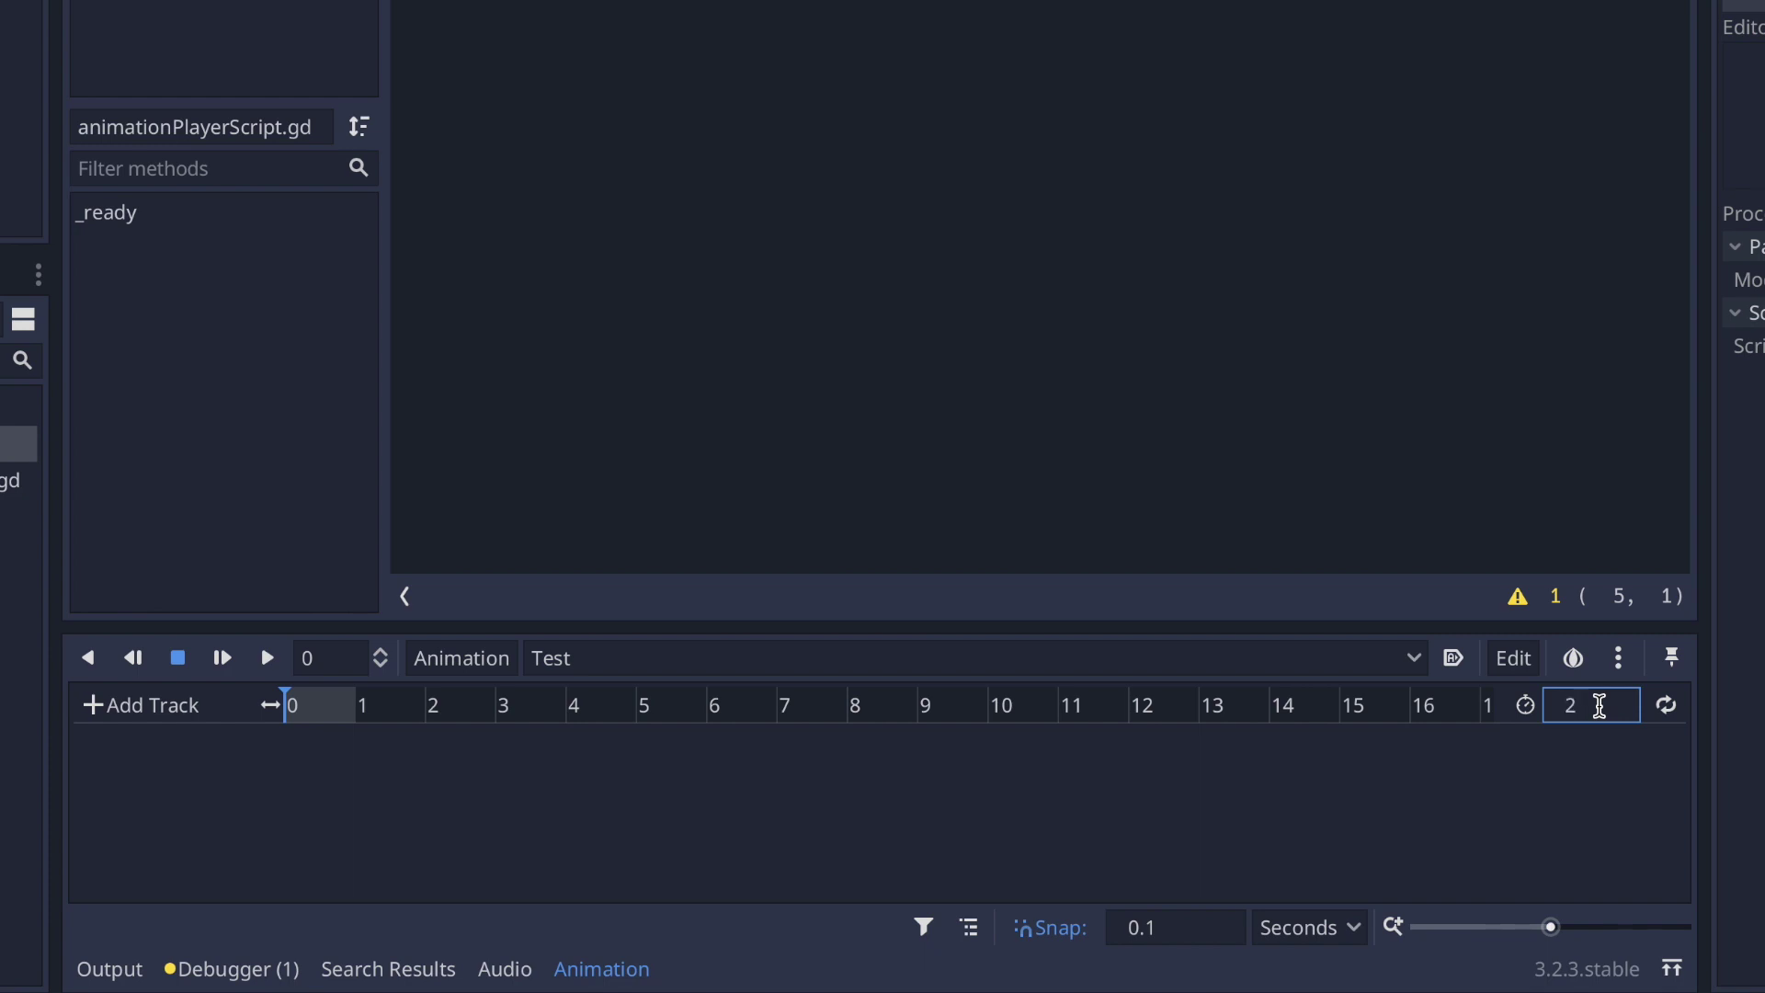
key("Return")
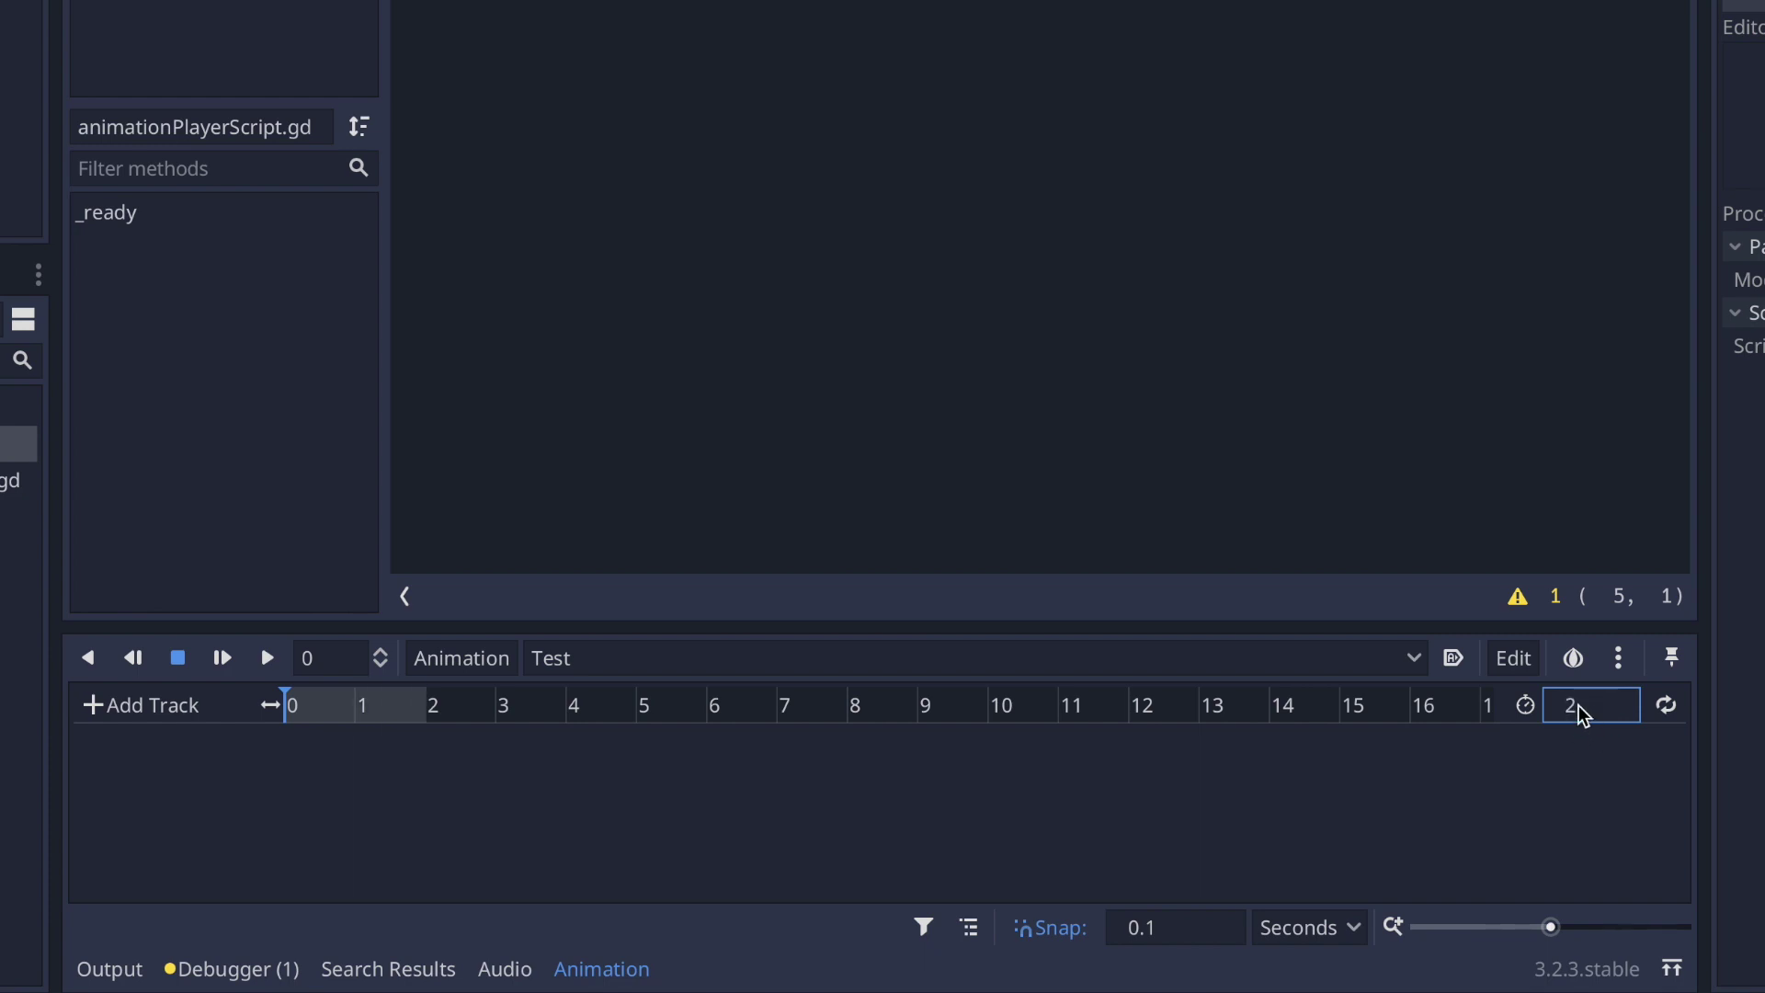
Scrub and play the 2-second Test animation, then reset the playhead to 0
mouse_move(291, 710)
left_mouse_down()
mouse_move(432, 724)
mouse_move(303, 717)
left_mouse_up()
mouse_move(303, 717)
left_mouse_down()
mouse_move(436, 724)
mouse_move(266, 716)
left_mouse_up()
left_click(275, 657)
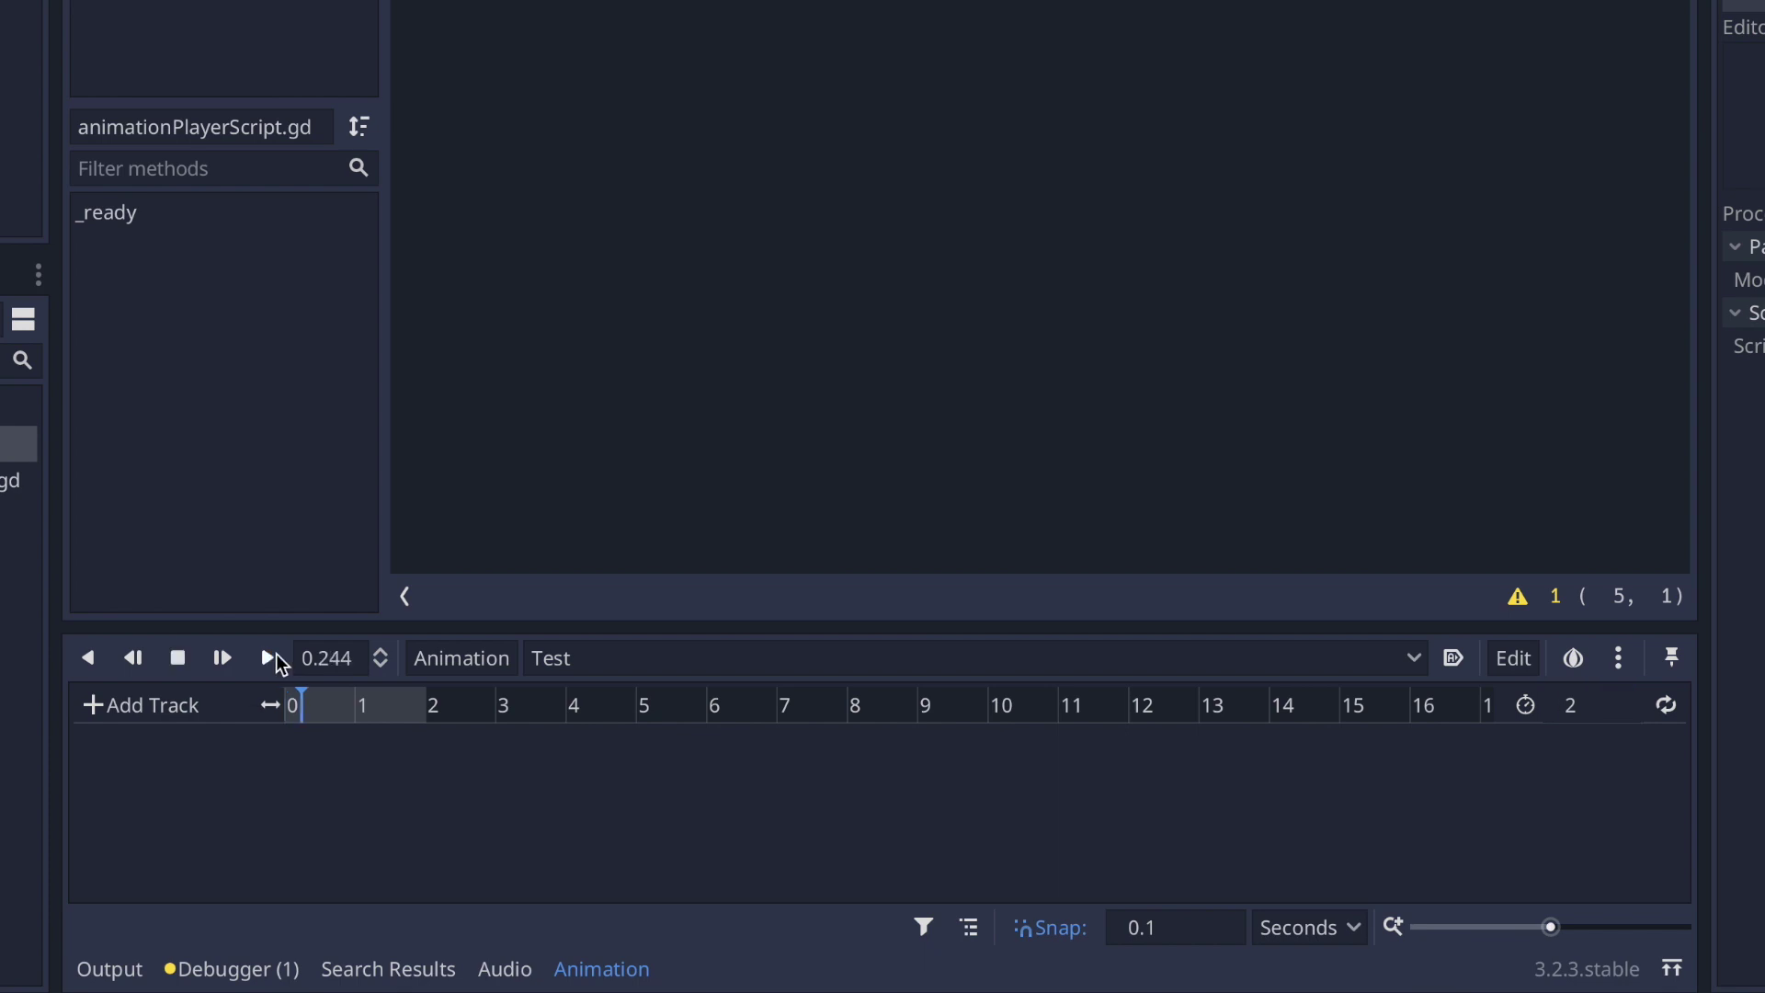
left_click_drag(448, 717, 227, 731)
left_click(100, 715)
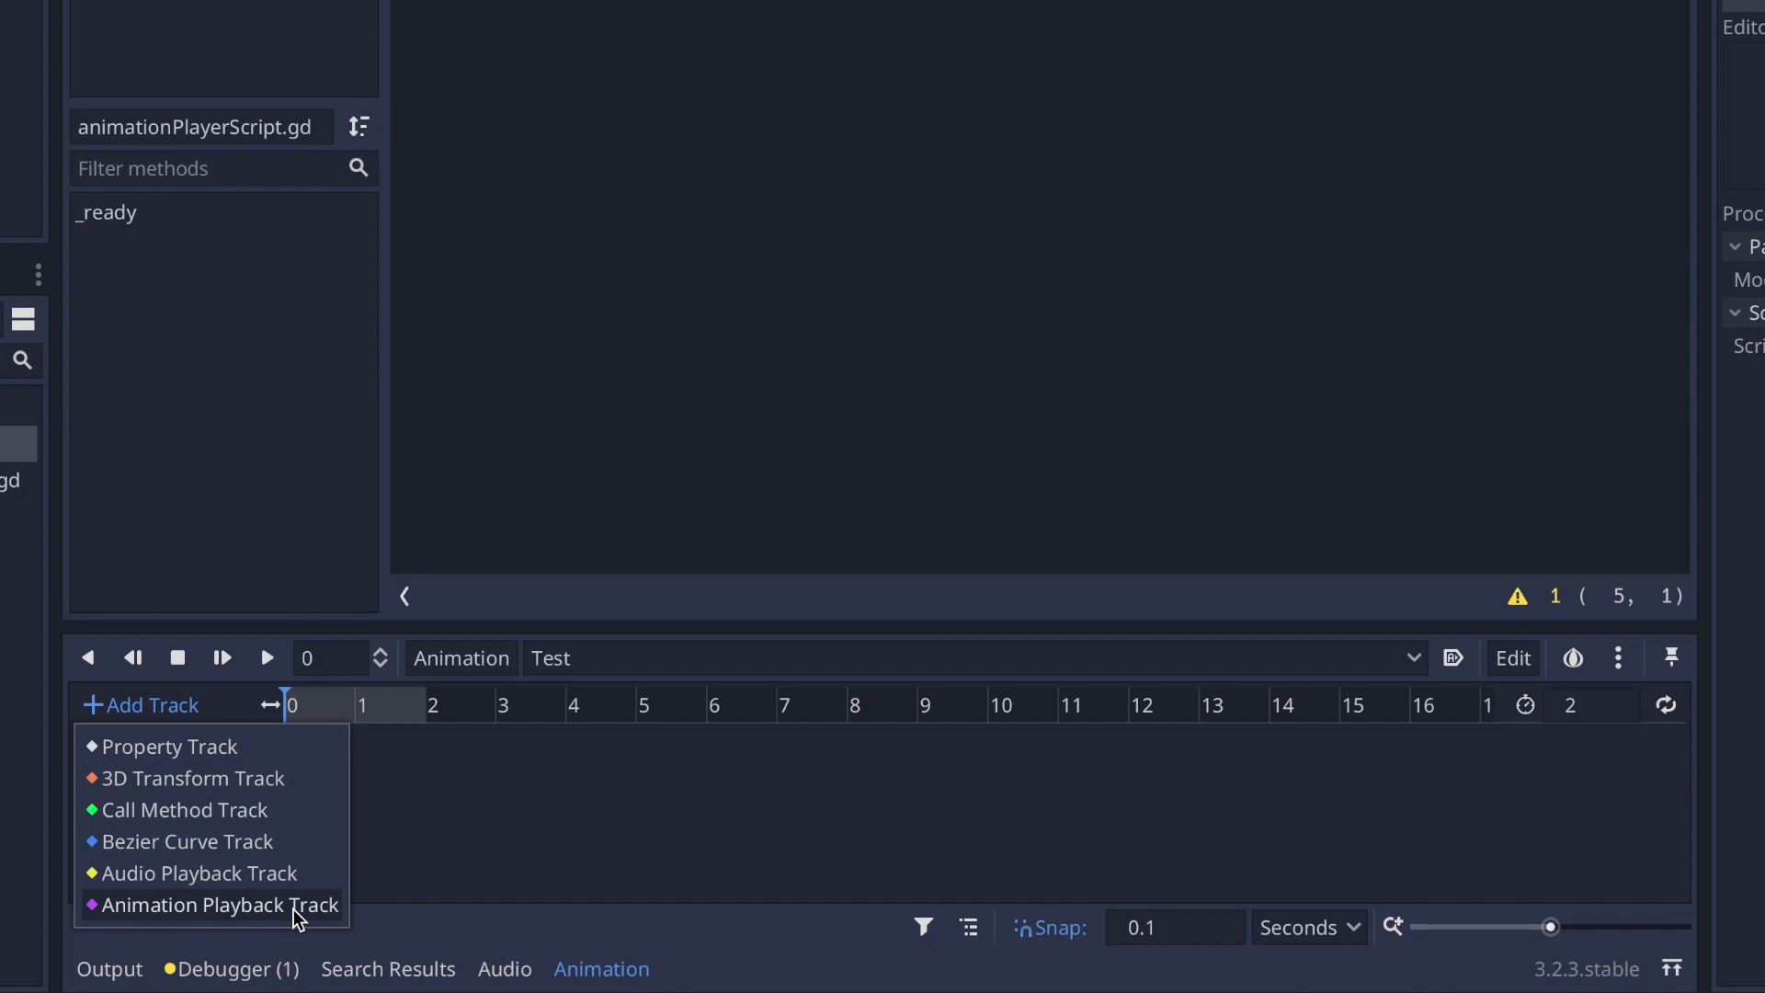
Examine add_track(Animation.TYPE_VALUE) on line 12 of resourceScript.gd, then return to Add Track
left_click(256, 754)
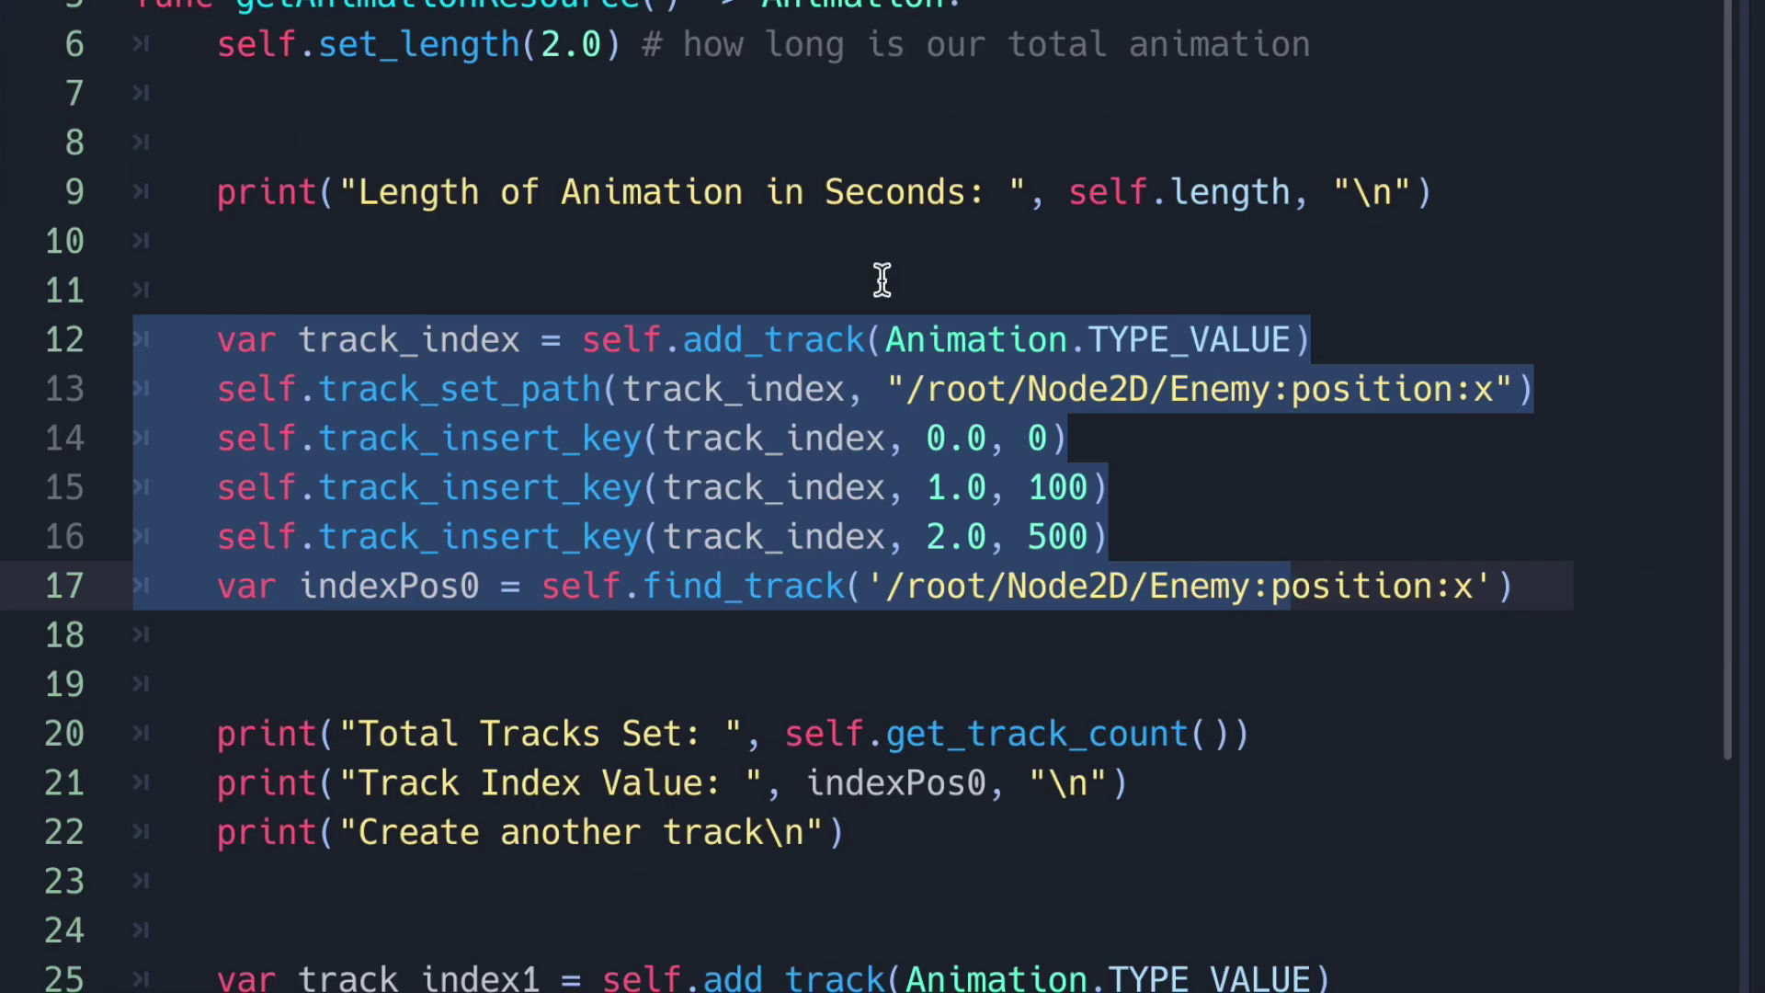
left_click(1171, 350)
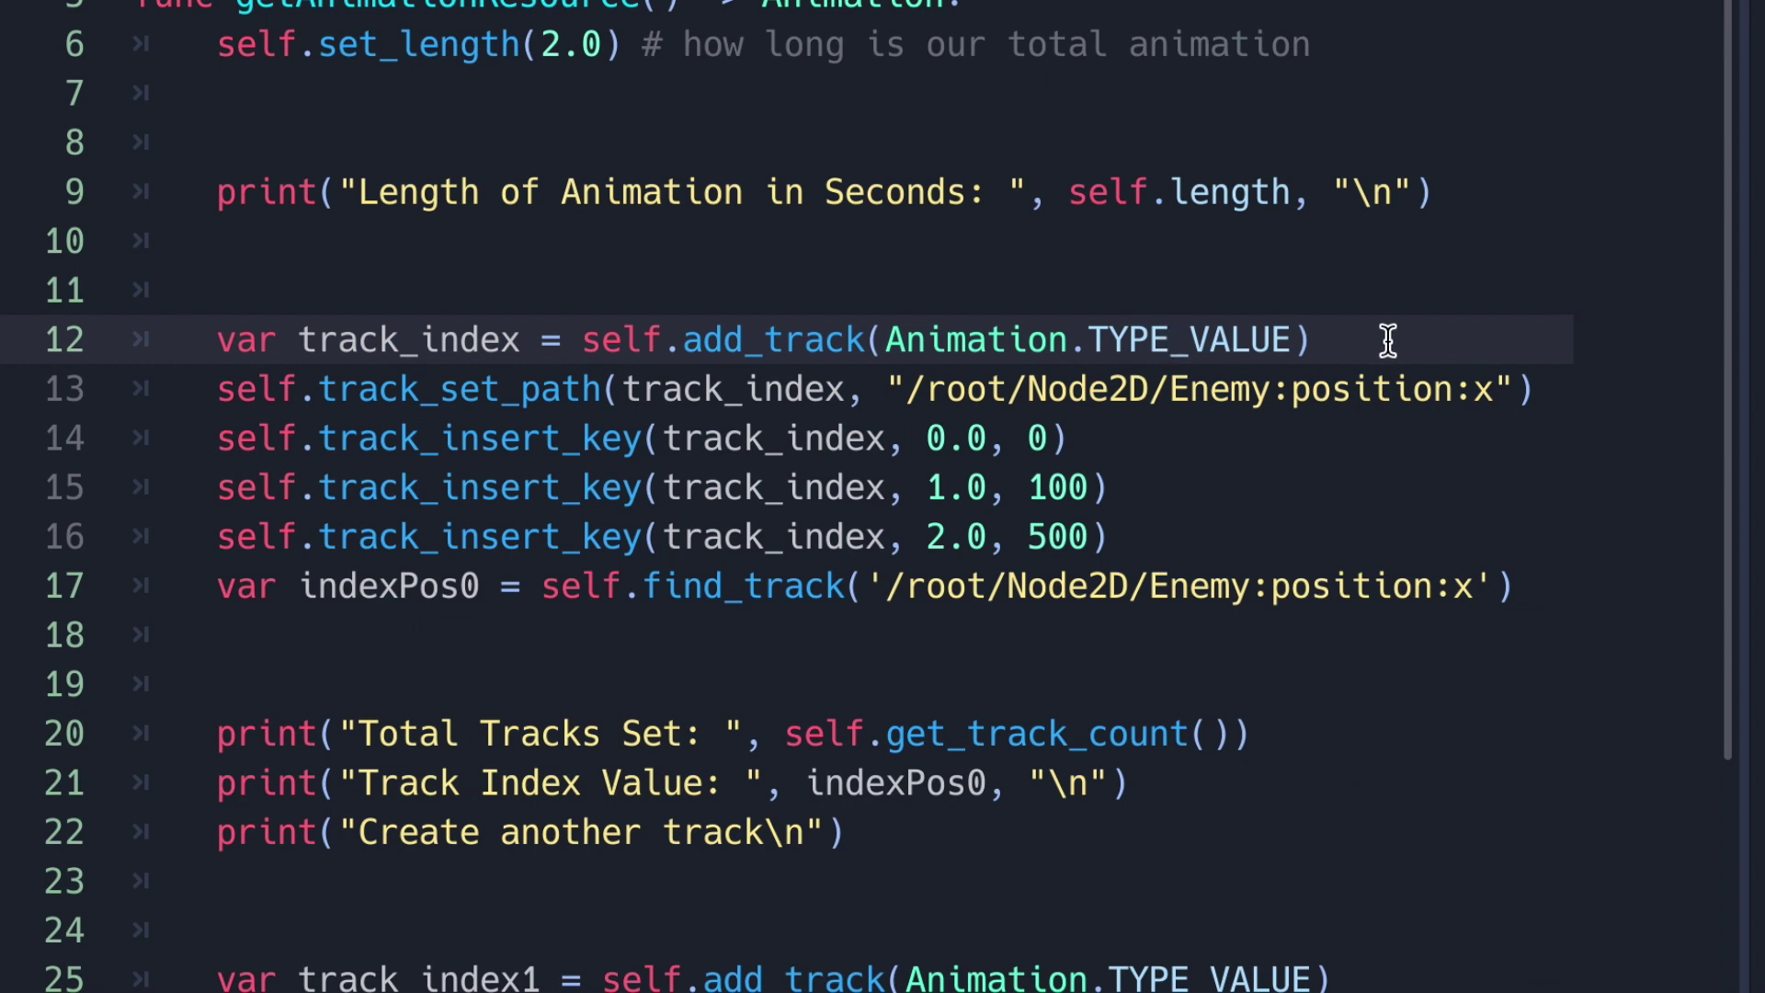
left_click_drag(1388, 341, 889, 342)
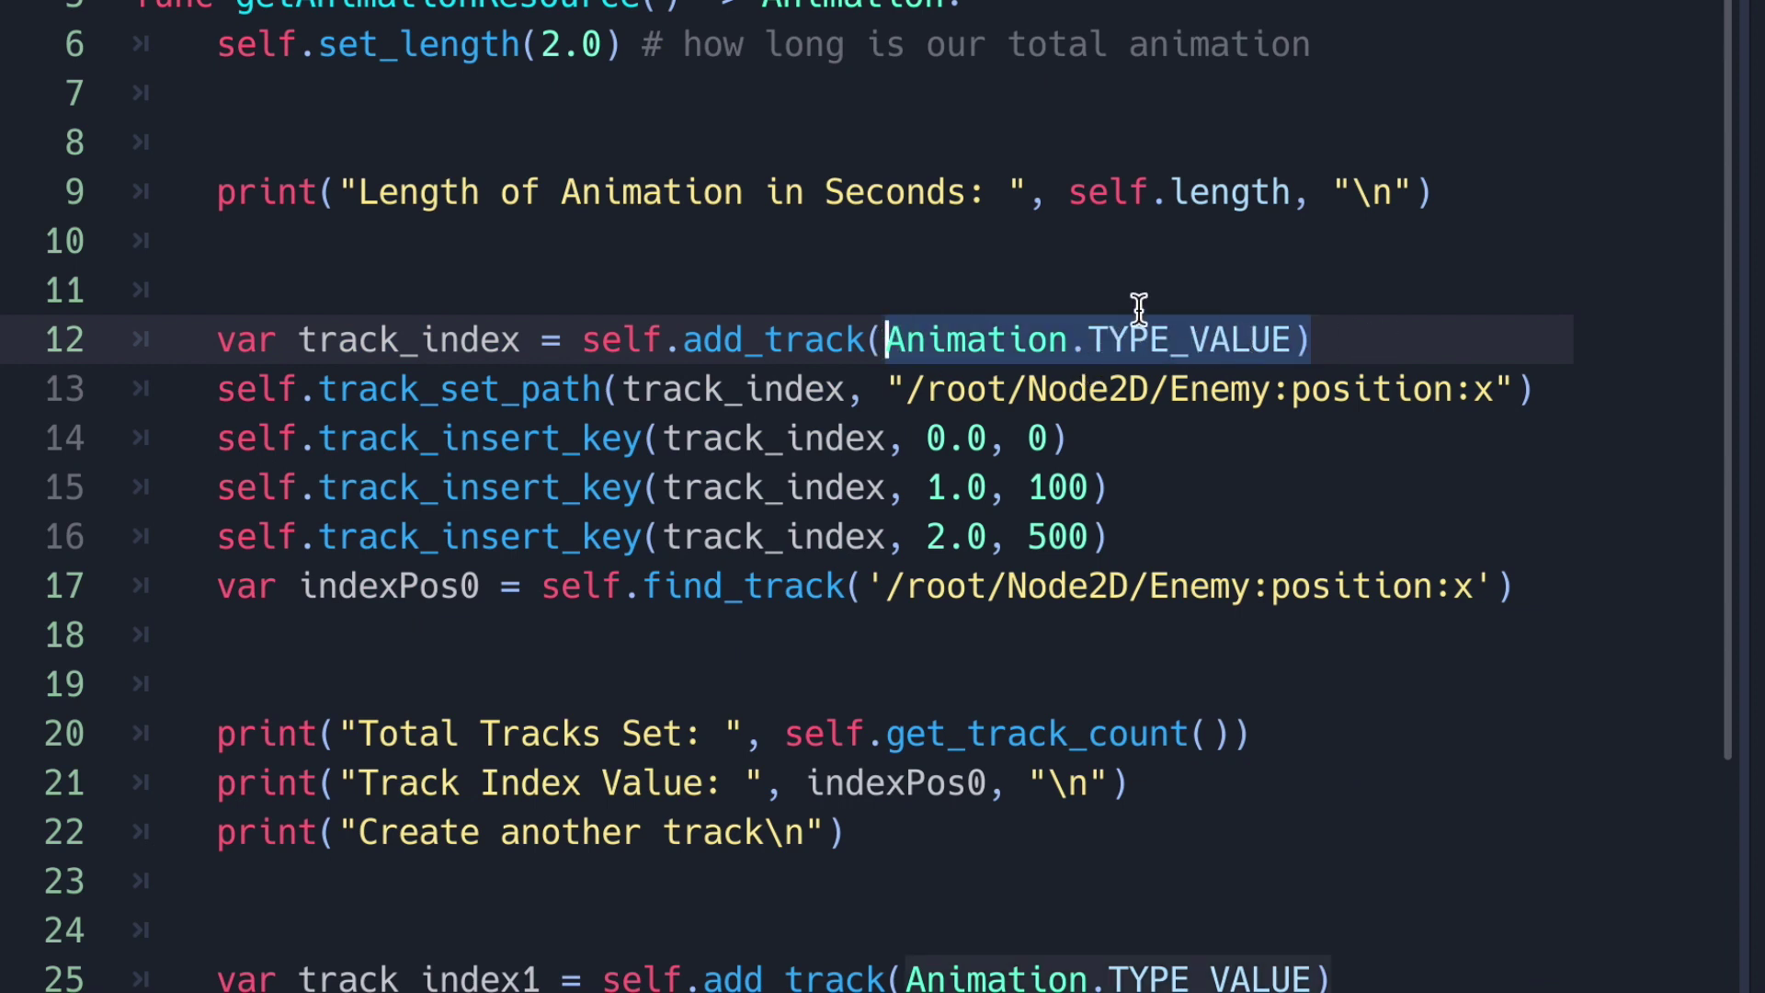
double_click(766, 340)
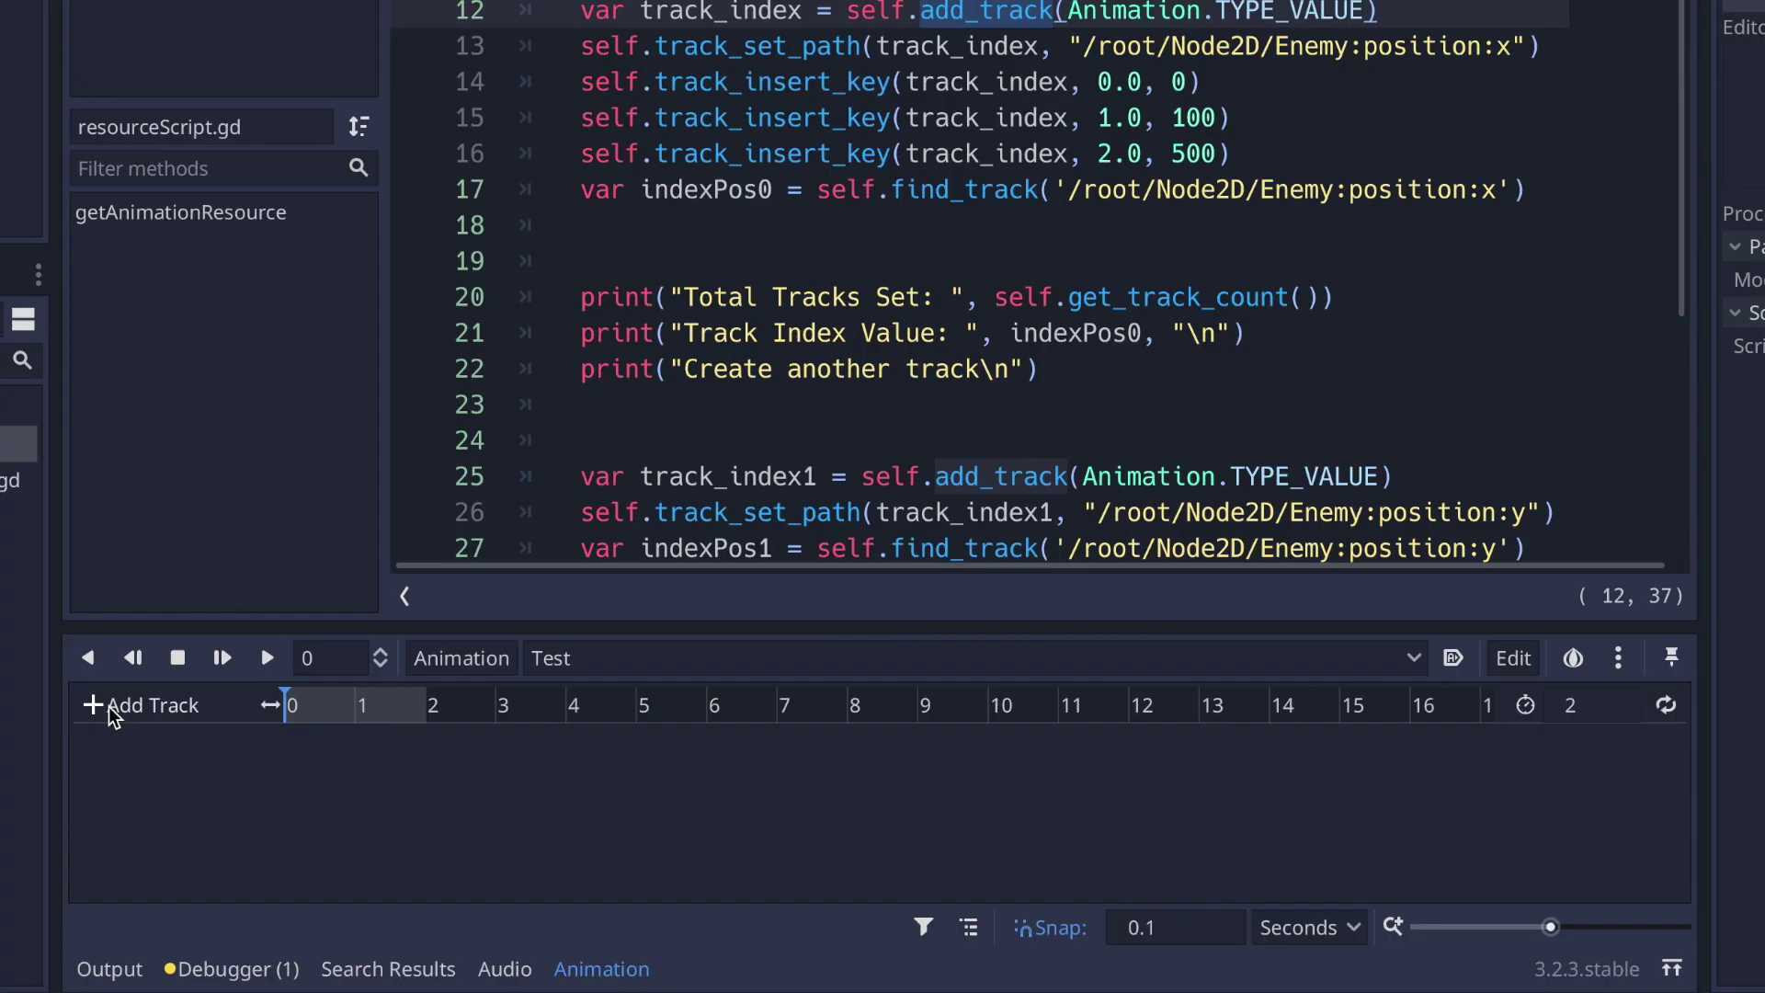
left_click(107, 706)
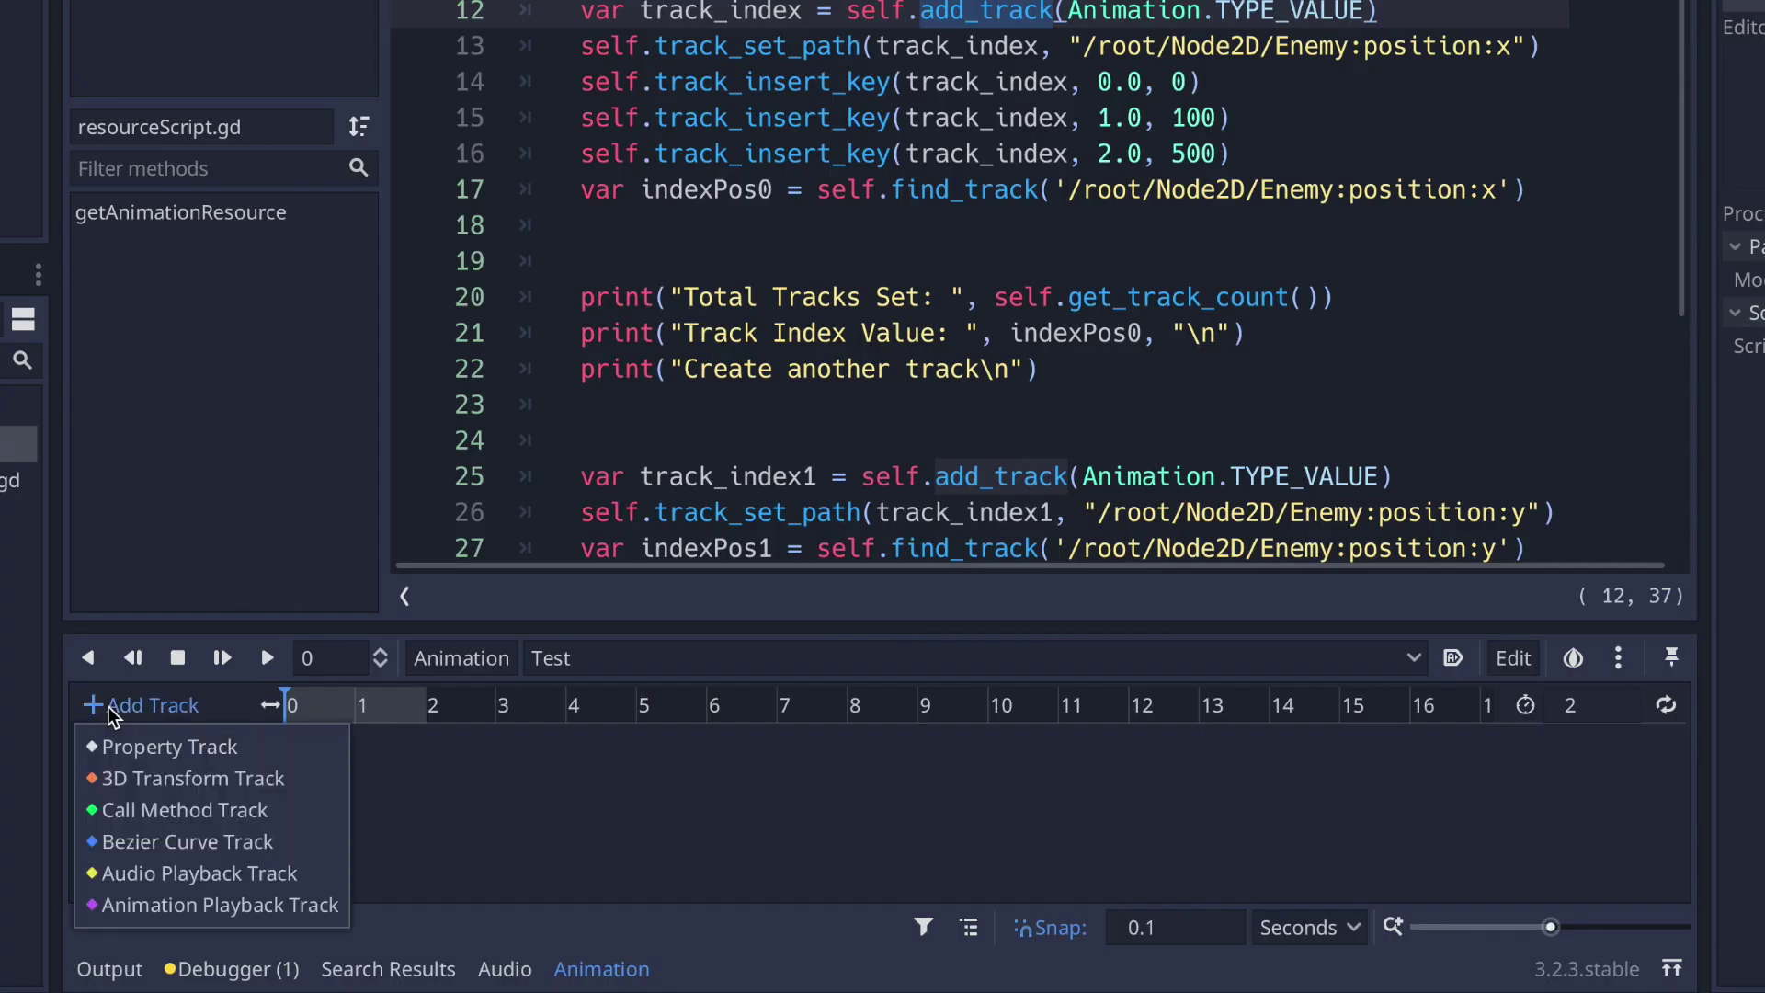
Add a Property Track on the Enemy node, picking its position property from the 'pos' search
left_click(152, 752)
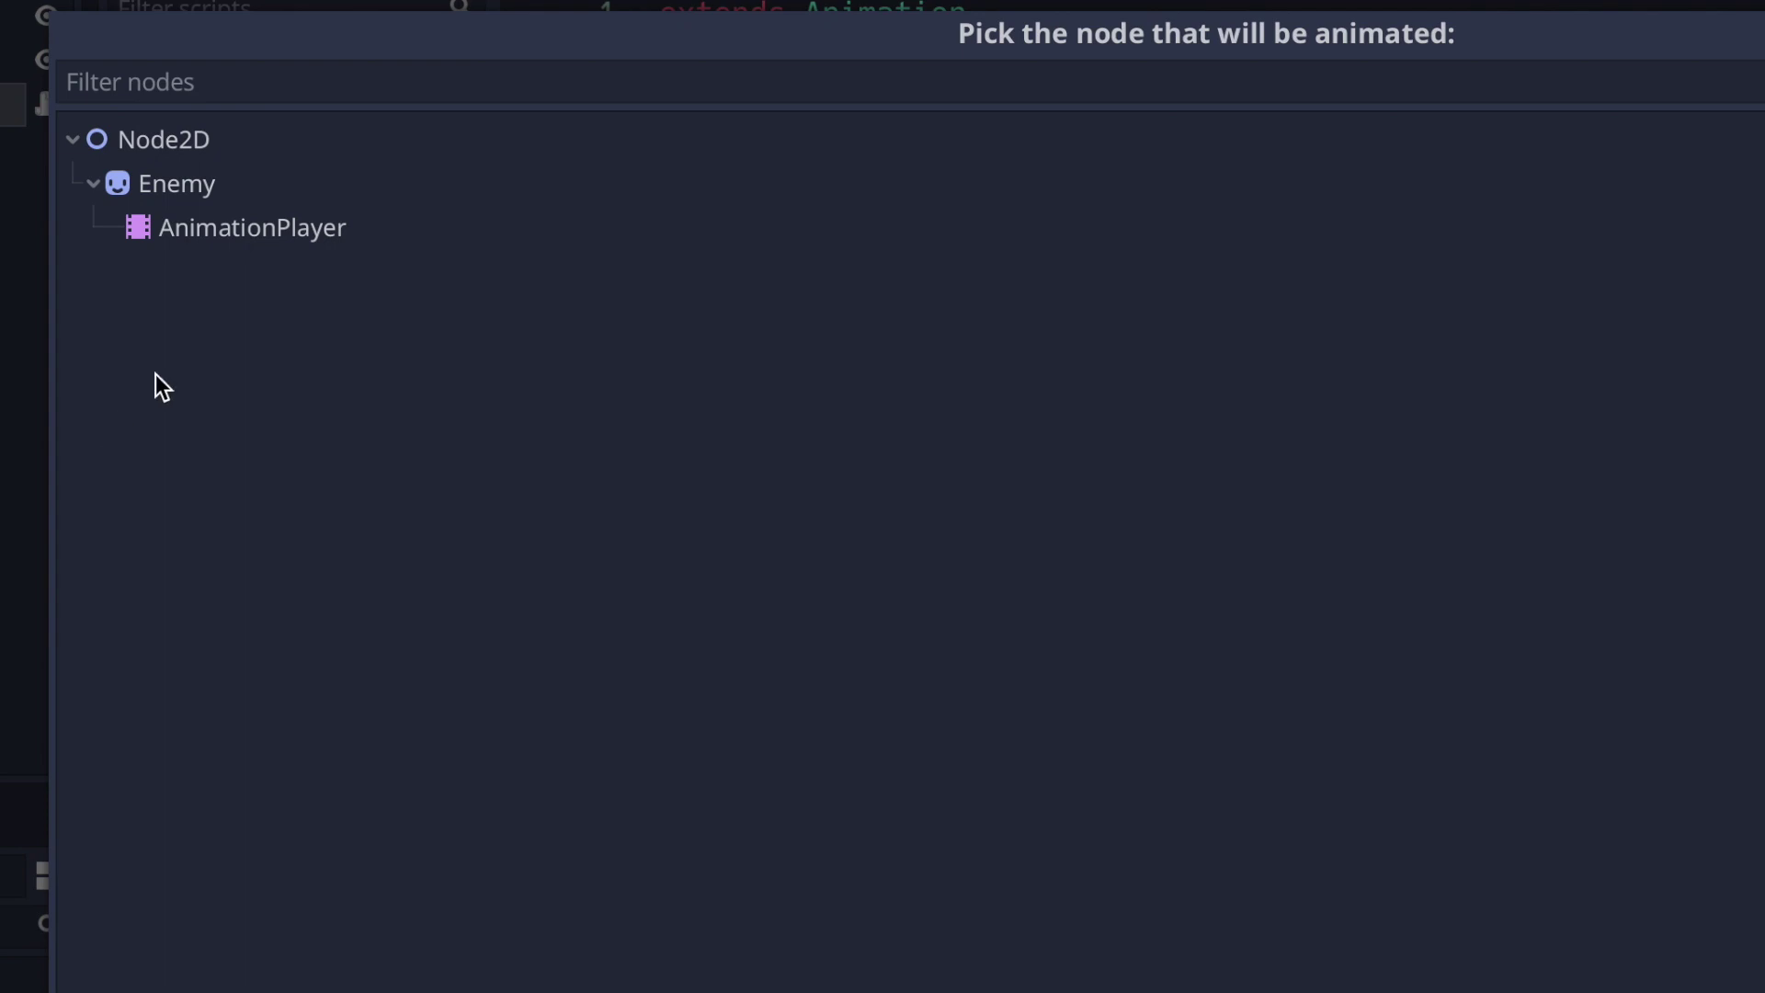
left_click(164, 179)
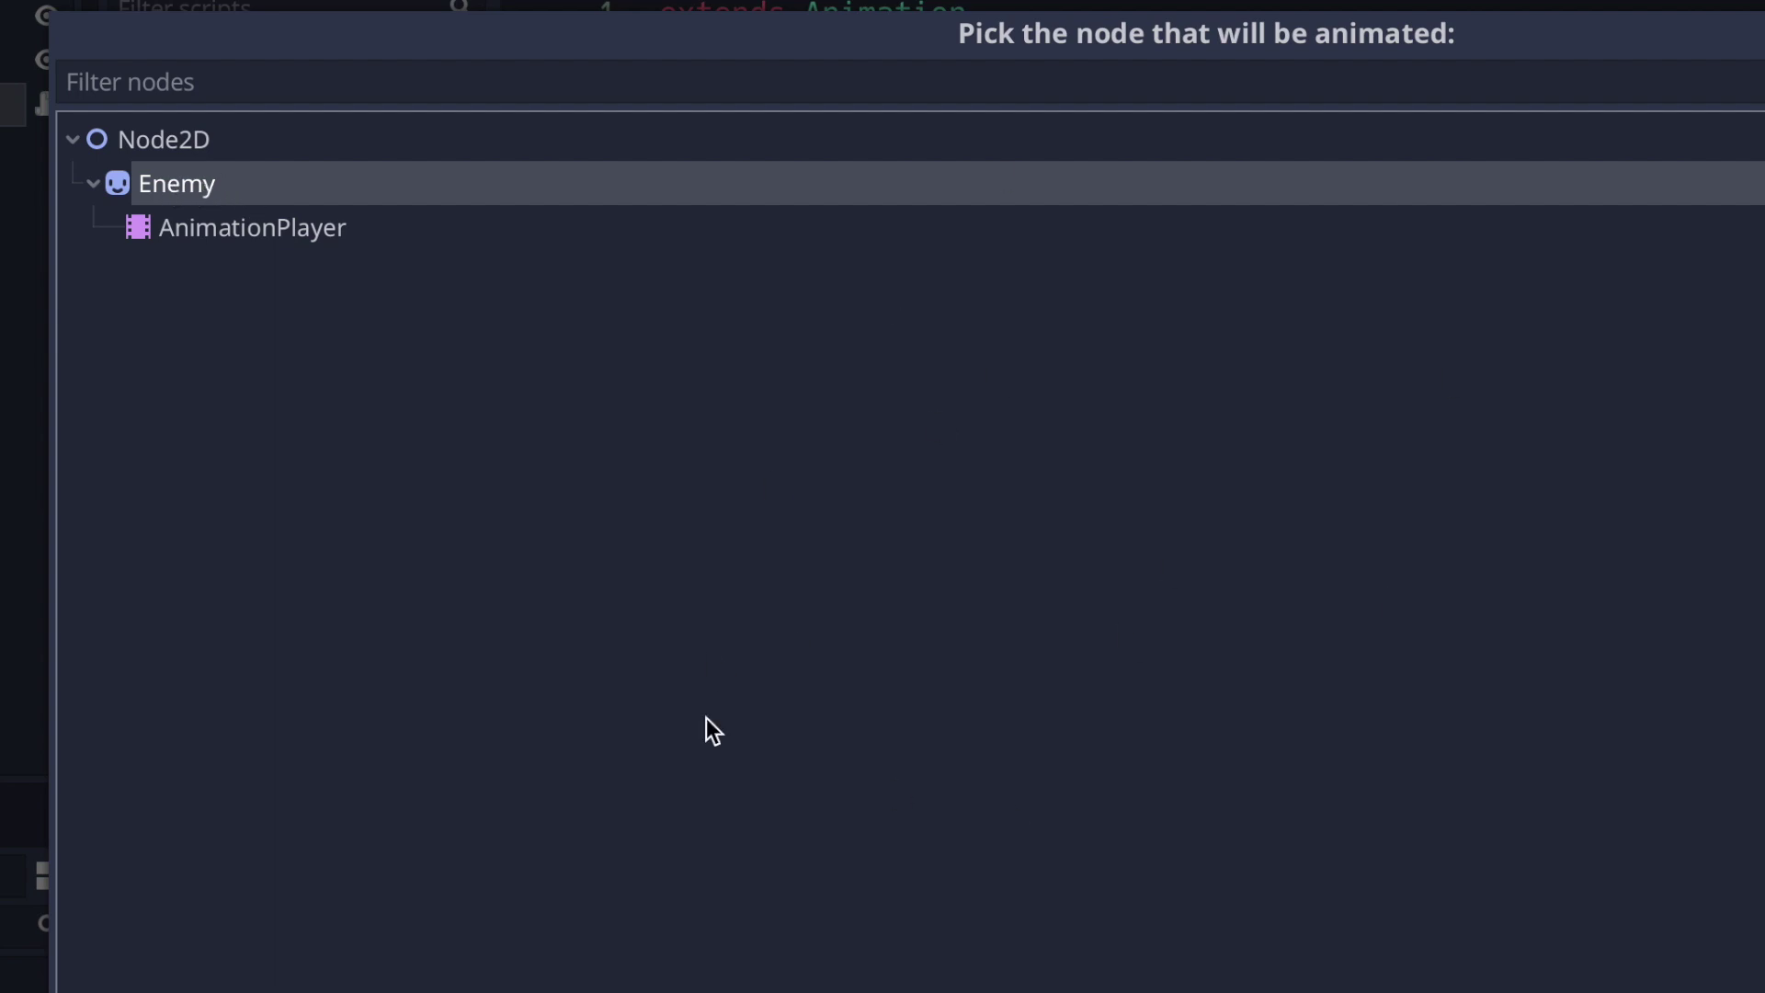
key("Return")
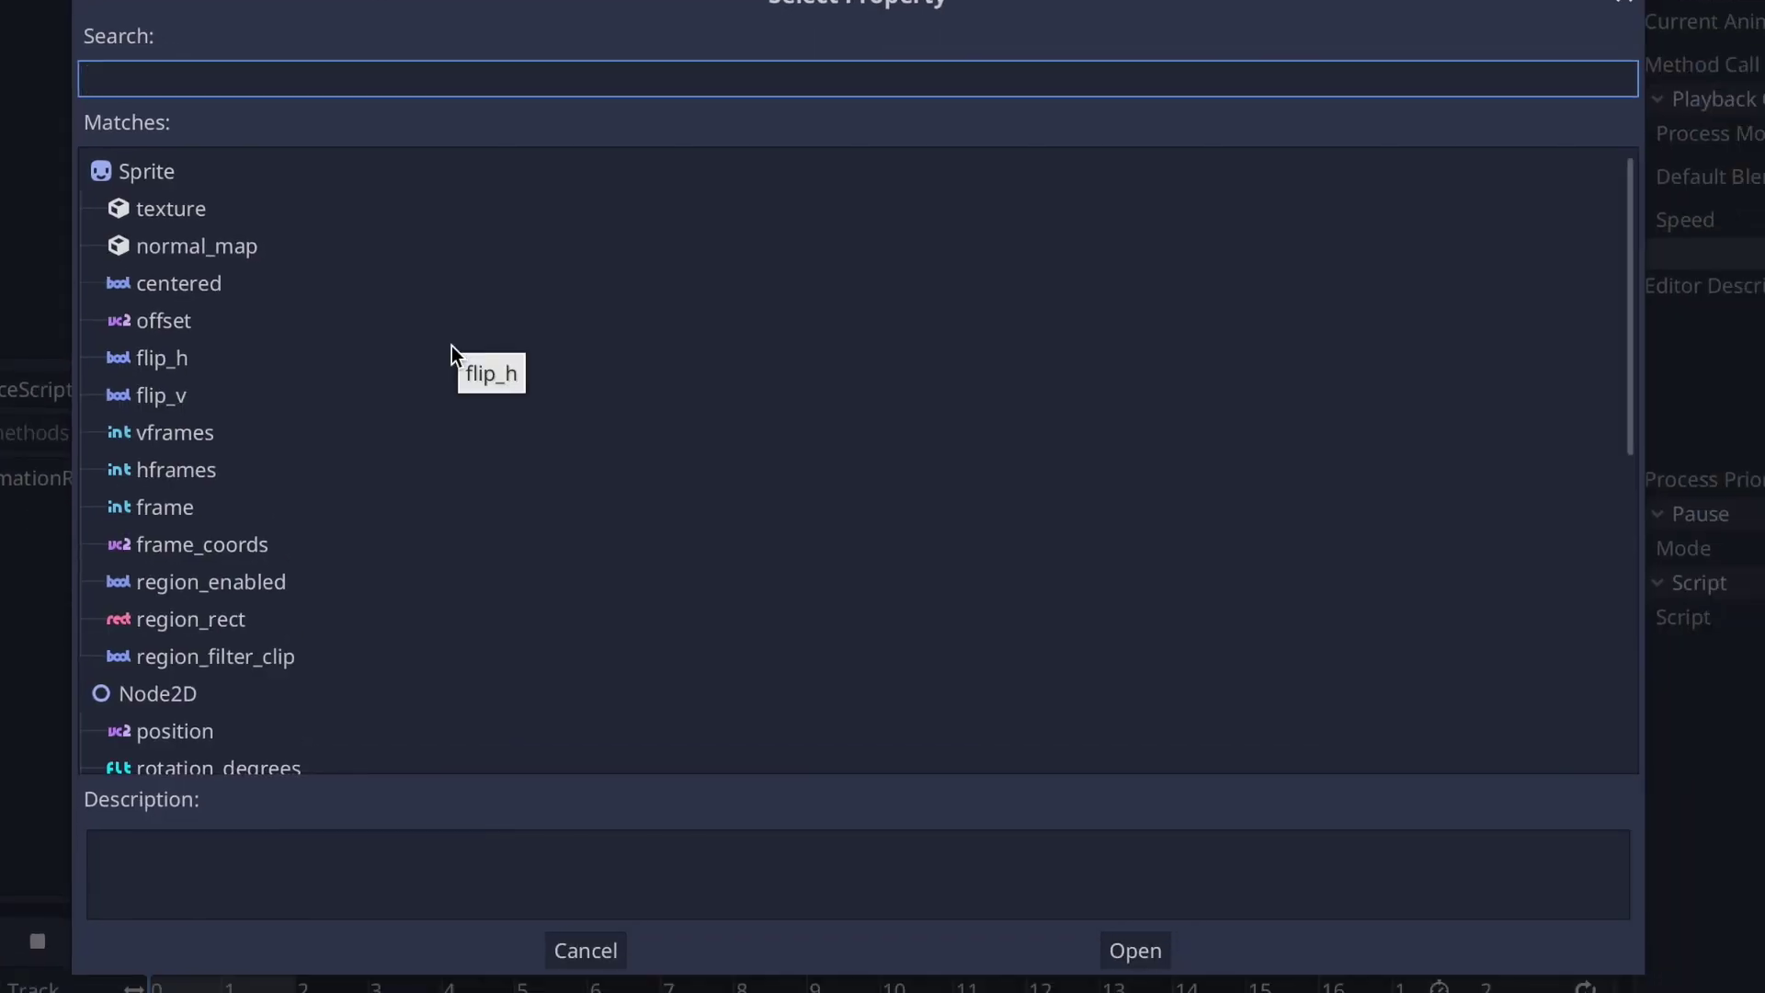
type("po")
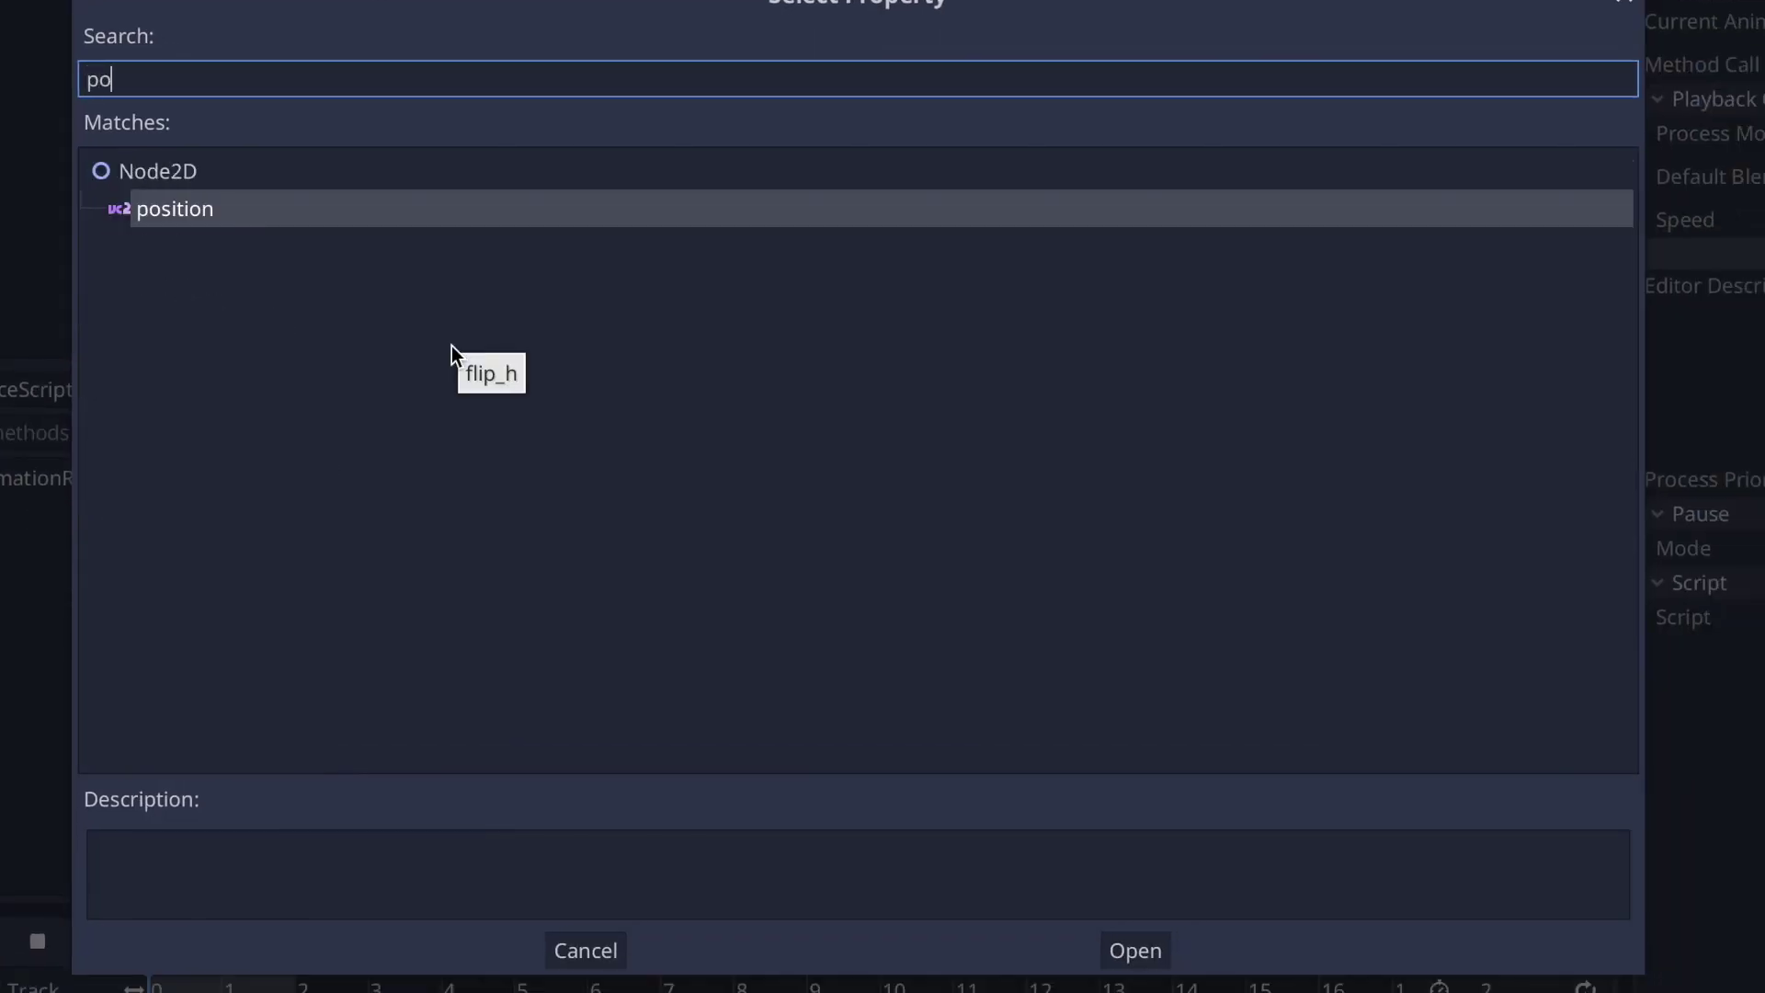
type("s")
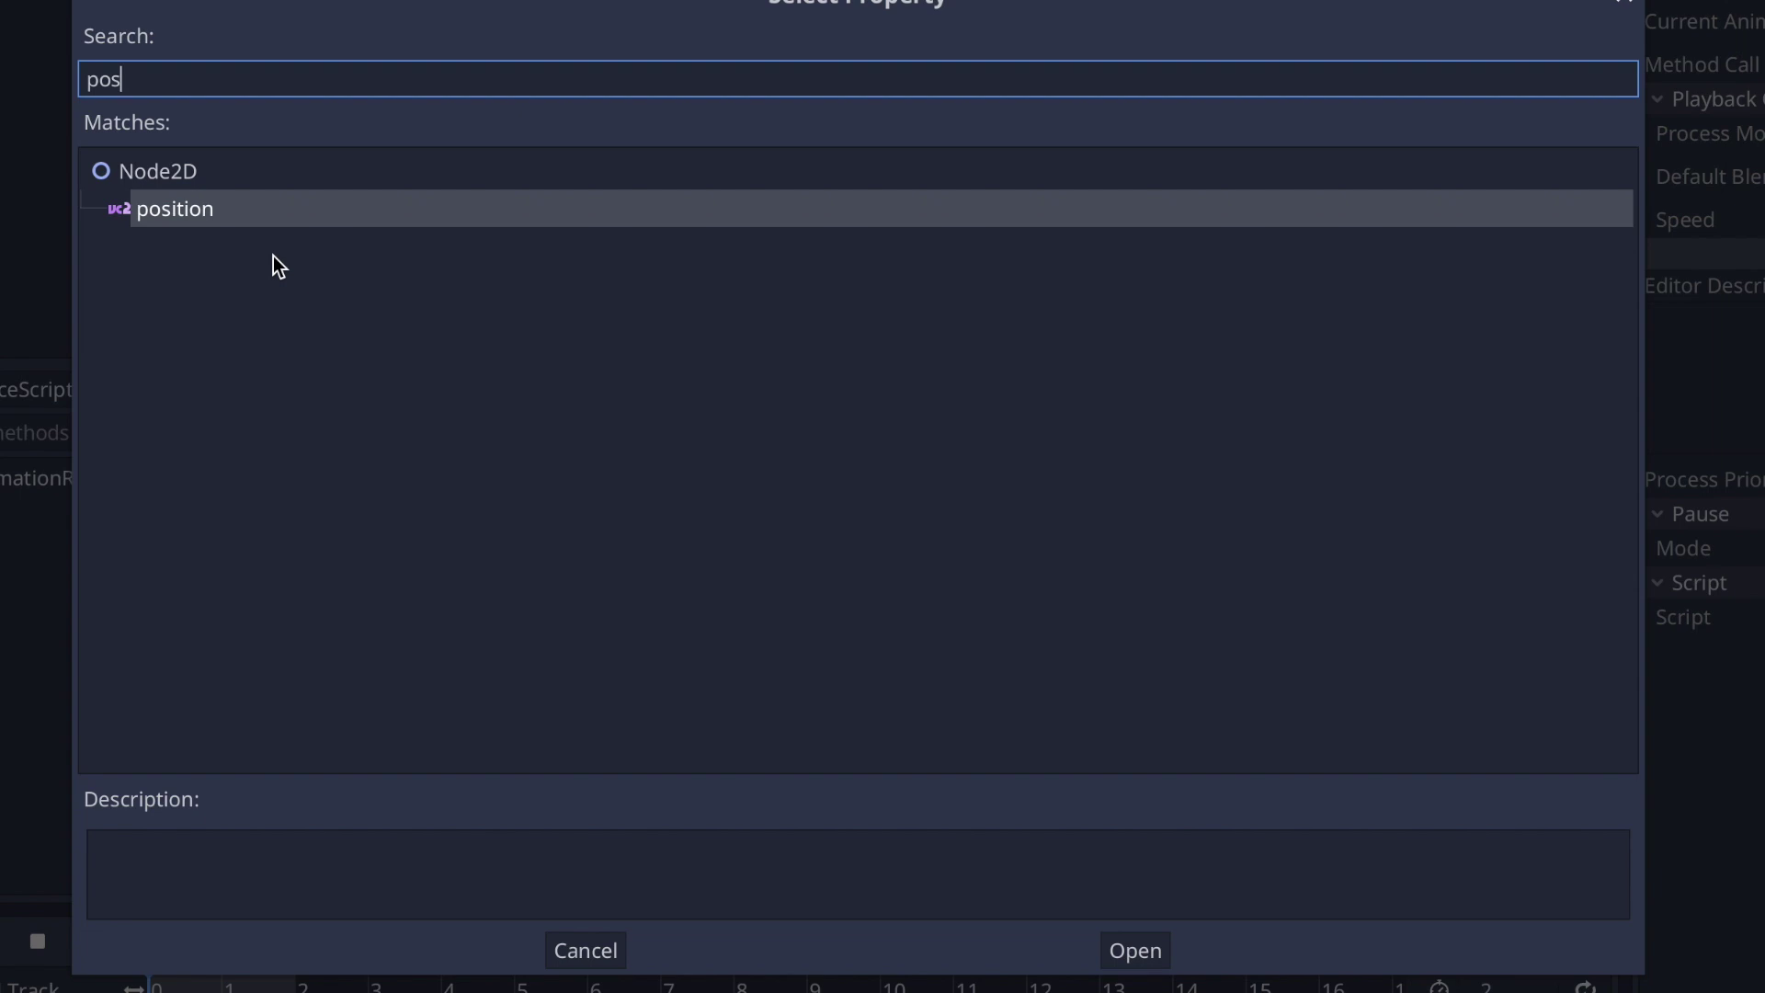
left_click(189, 208)
key("Return")
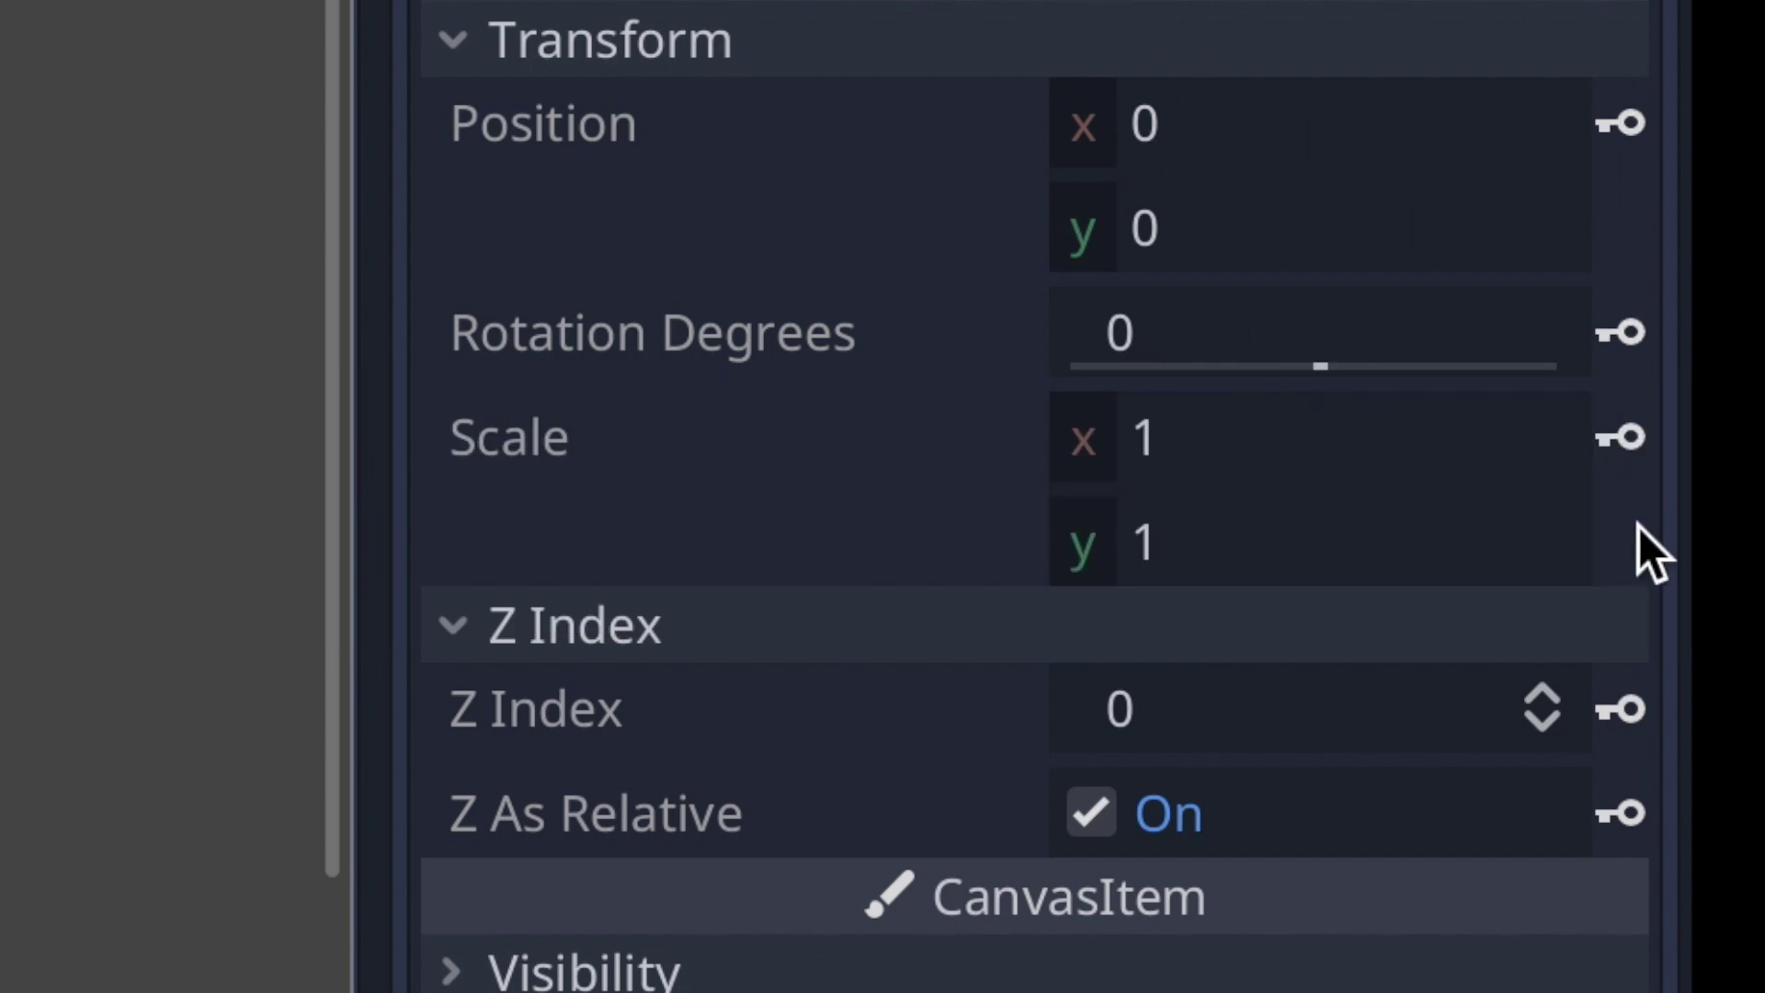
Key the Enemy's position at 0 seconds and move the playhead to 2 seconds
left_click(1617, 119)
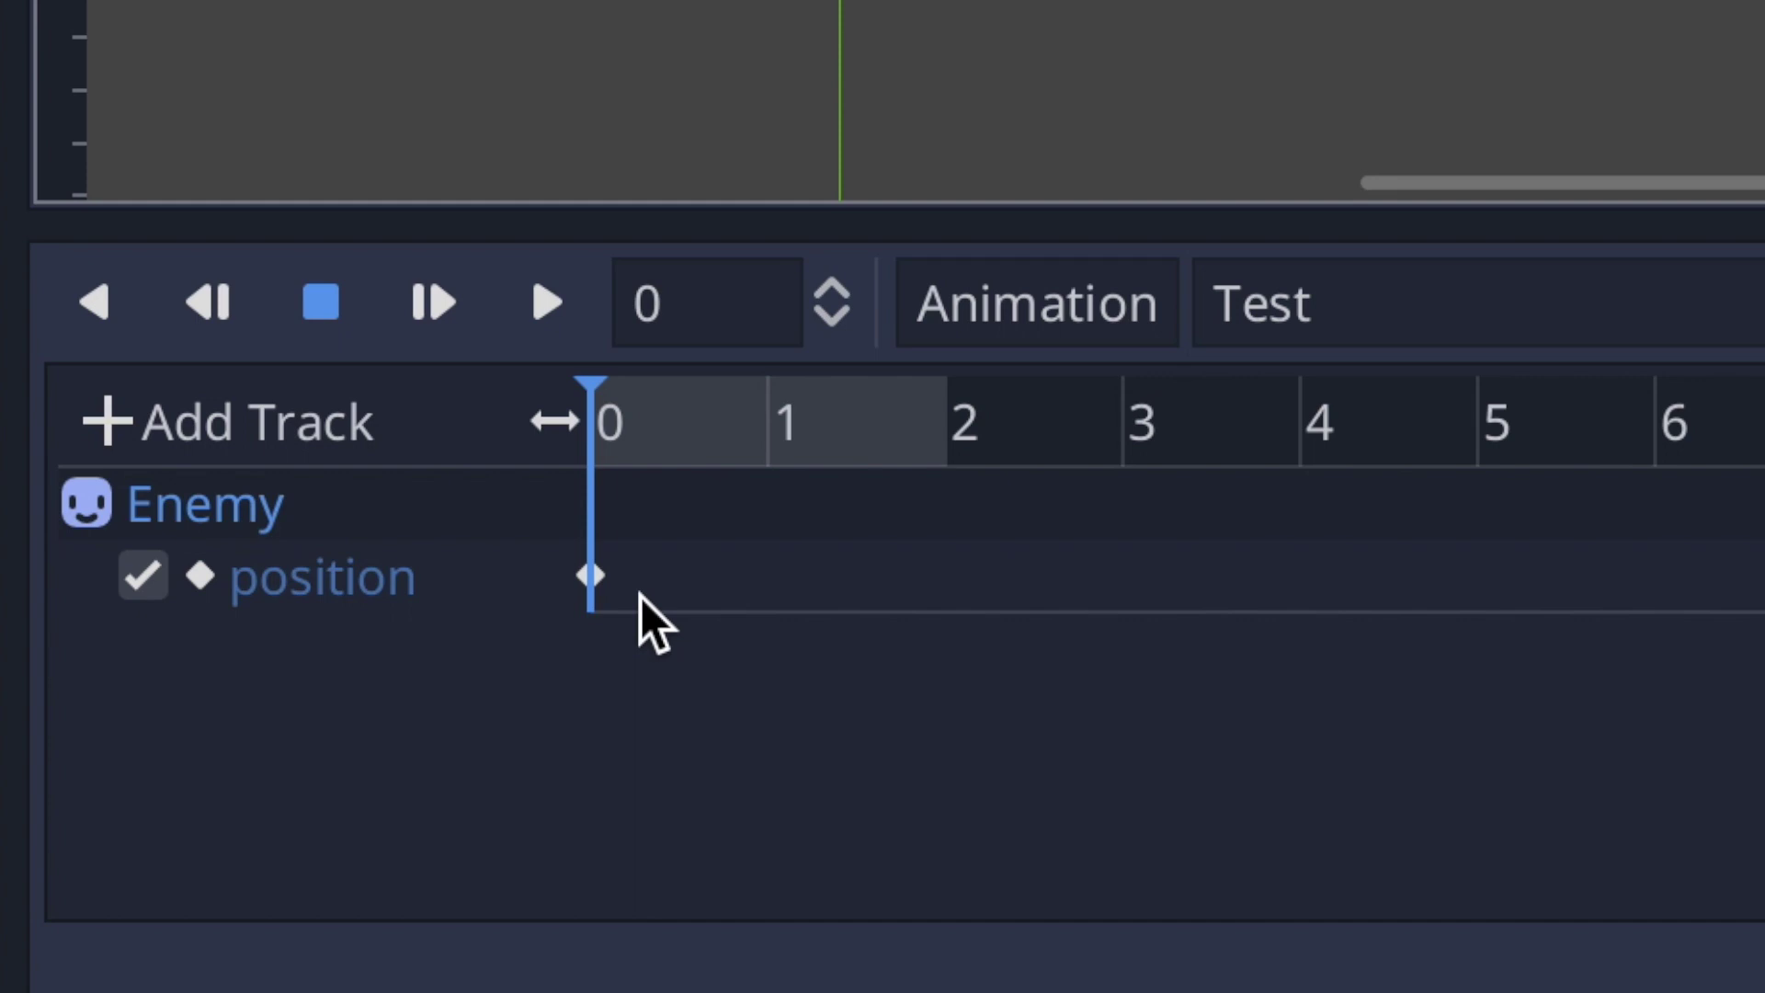
left_click(595, 578)
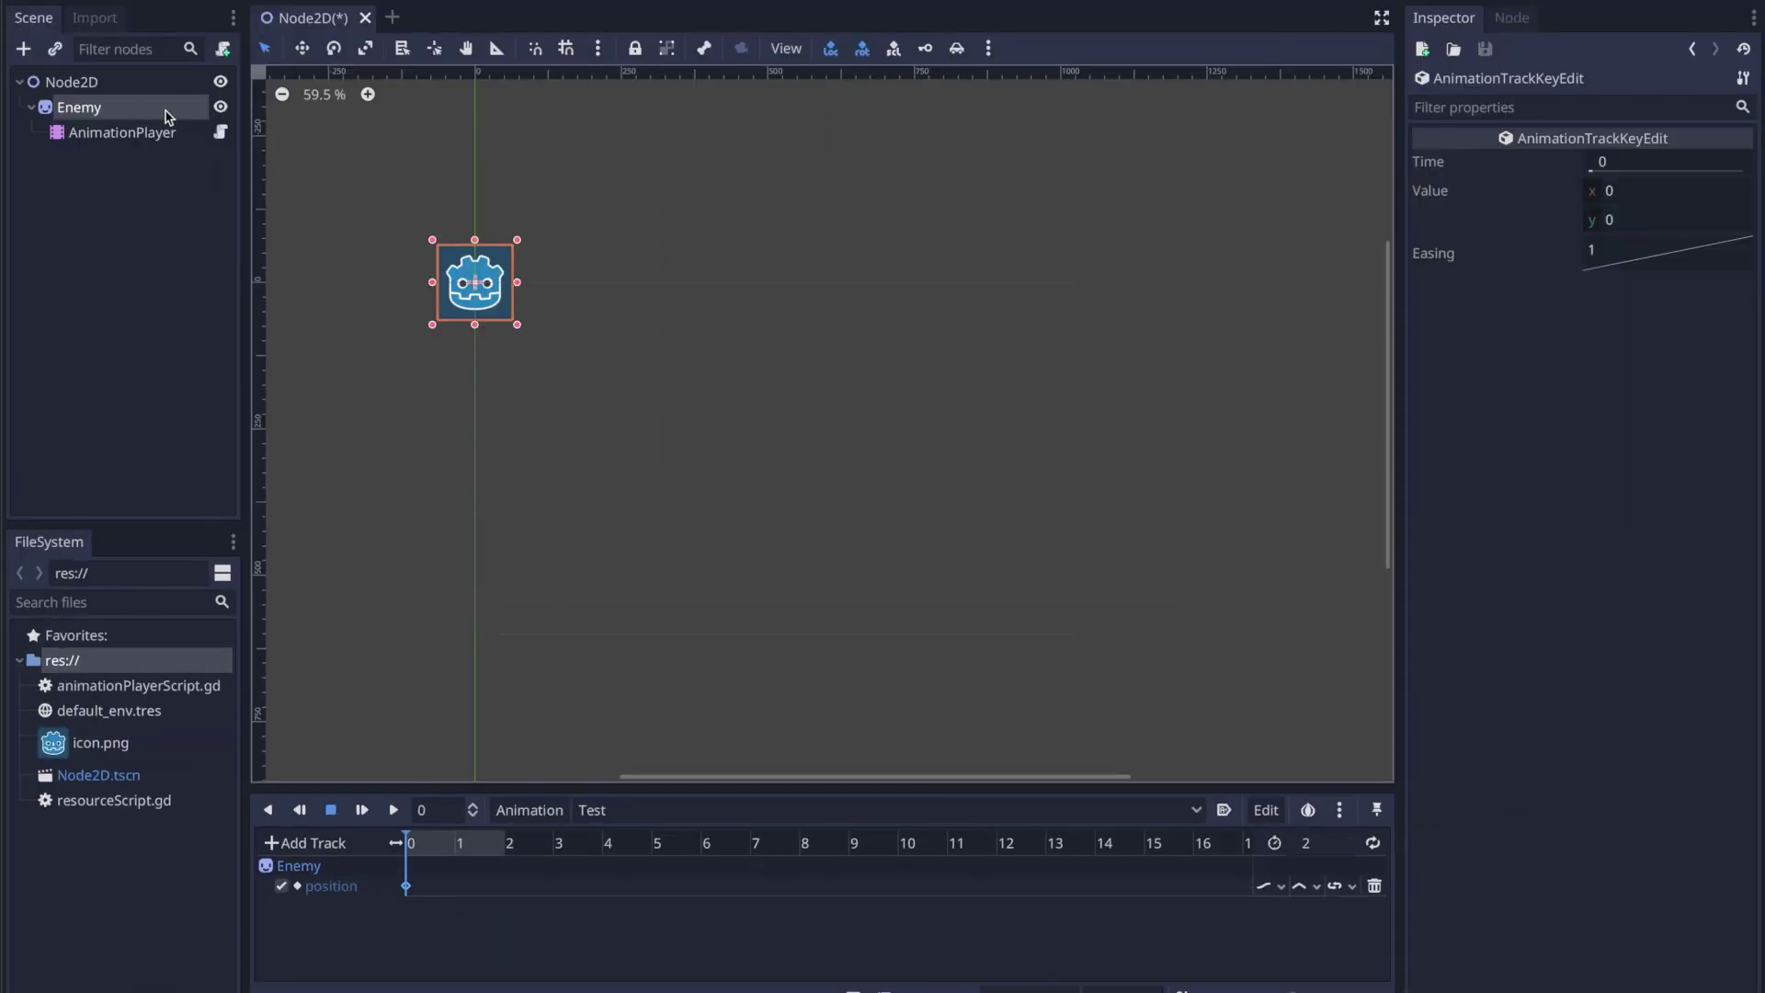
left_click(165, 116)
left_click_drag(410, 844, 505, 850)
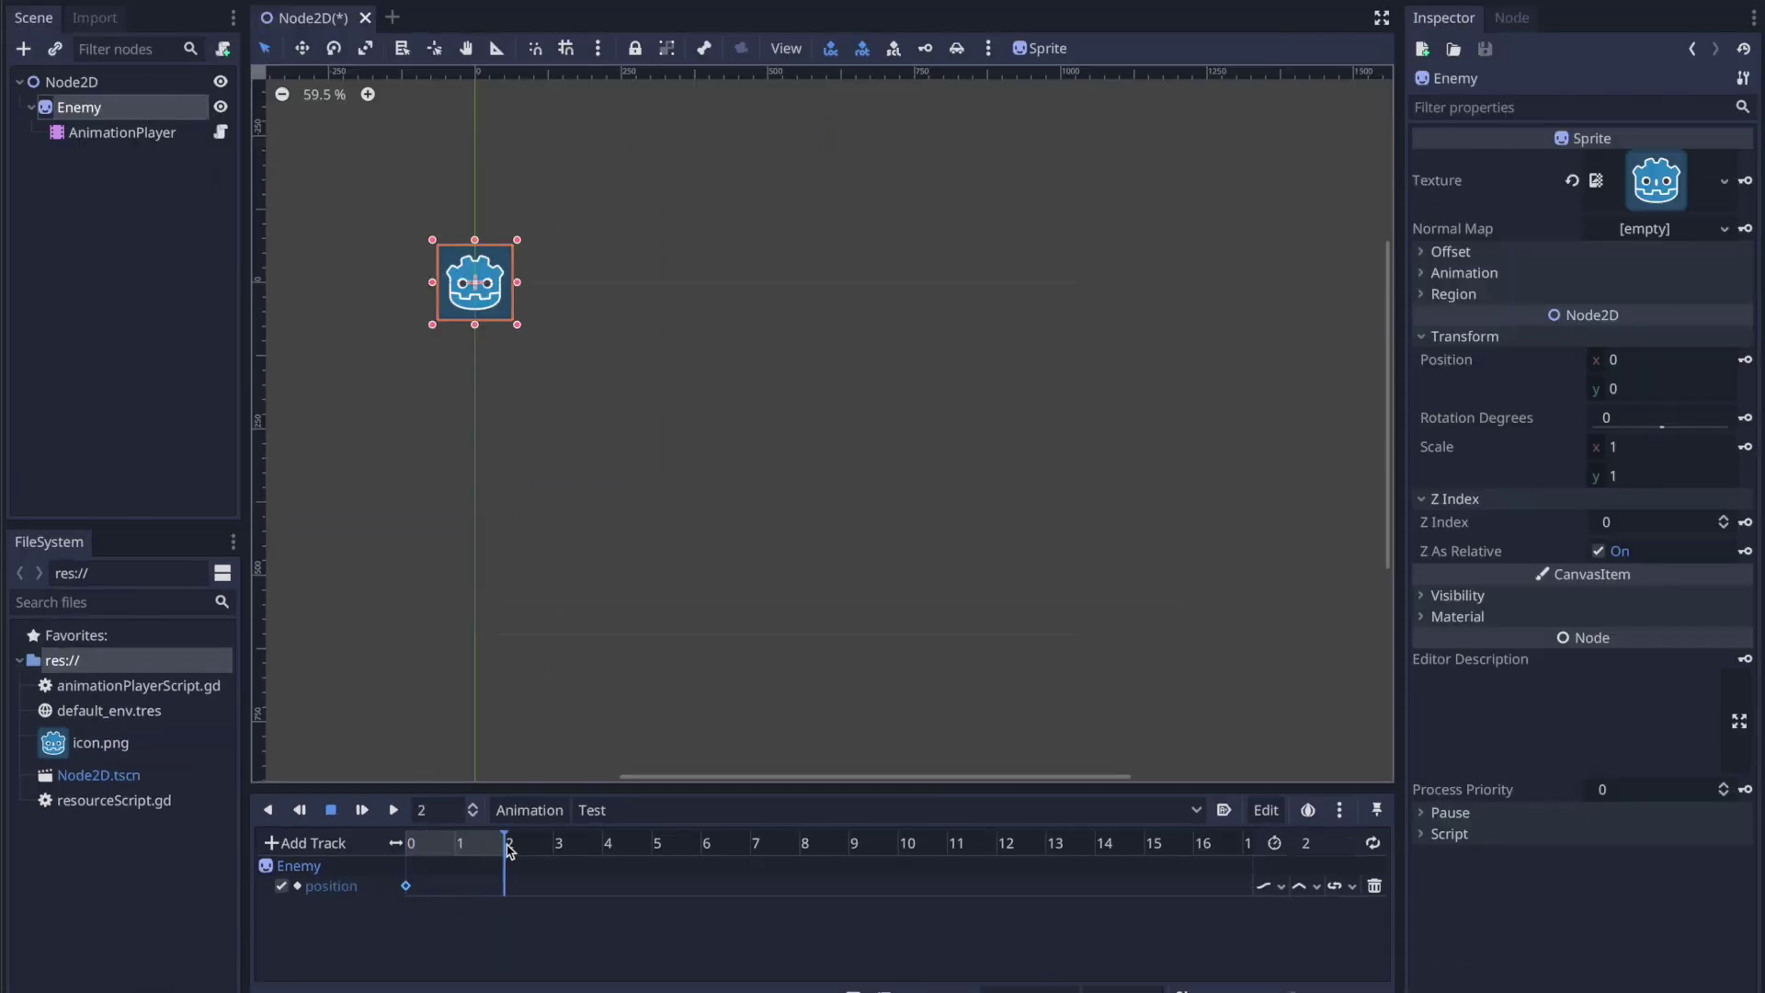
Drag the Enemy right and down, key its position at 2 seconds, and scrub to preview
left_click_drag(505, 308, 833, 466)
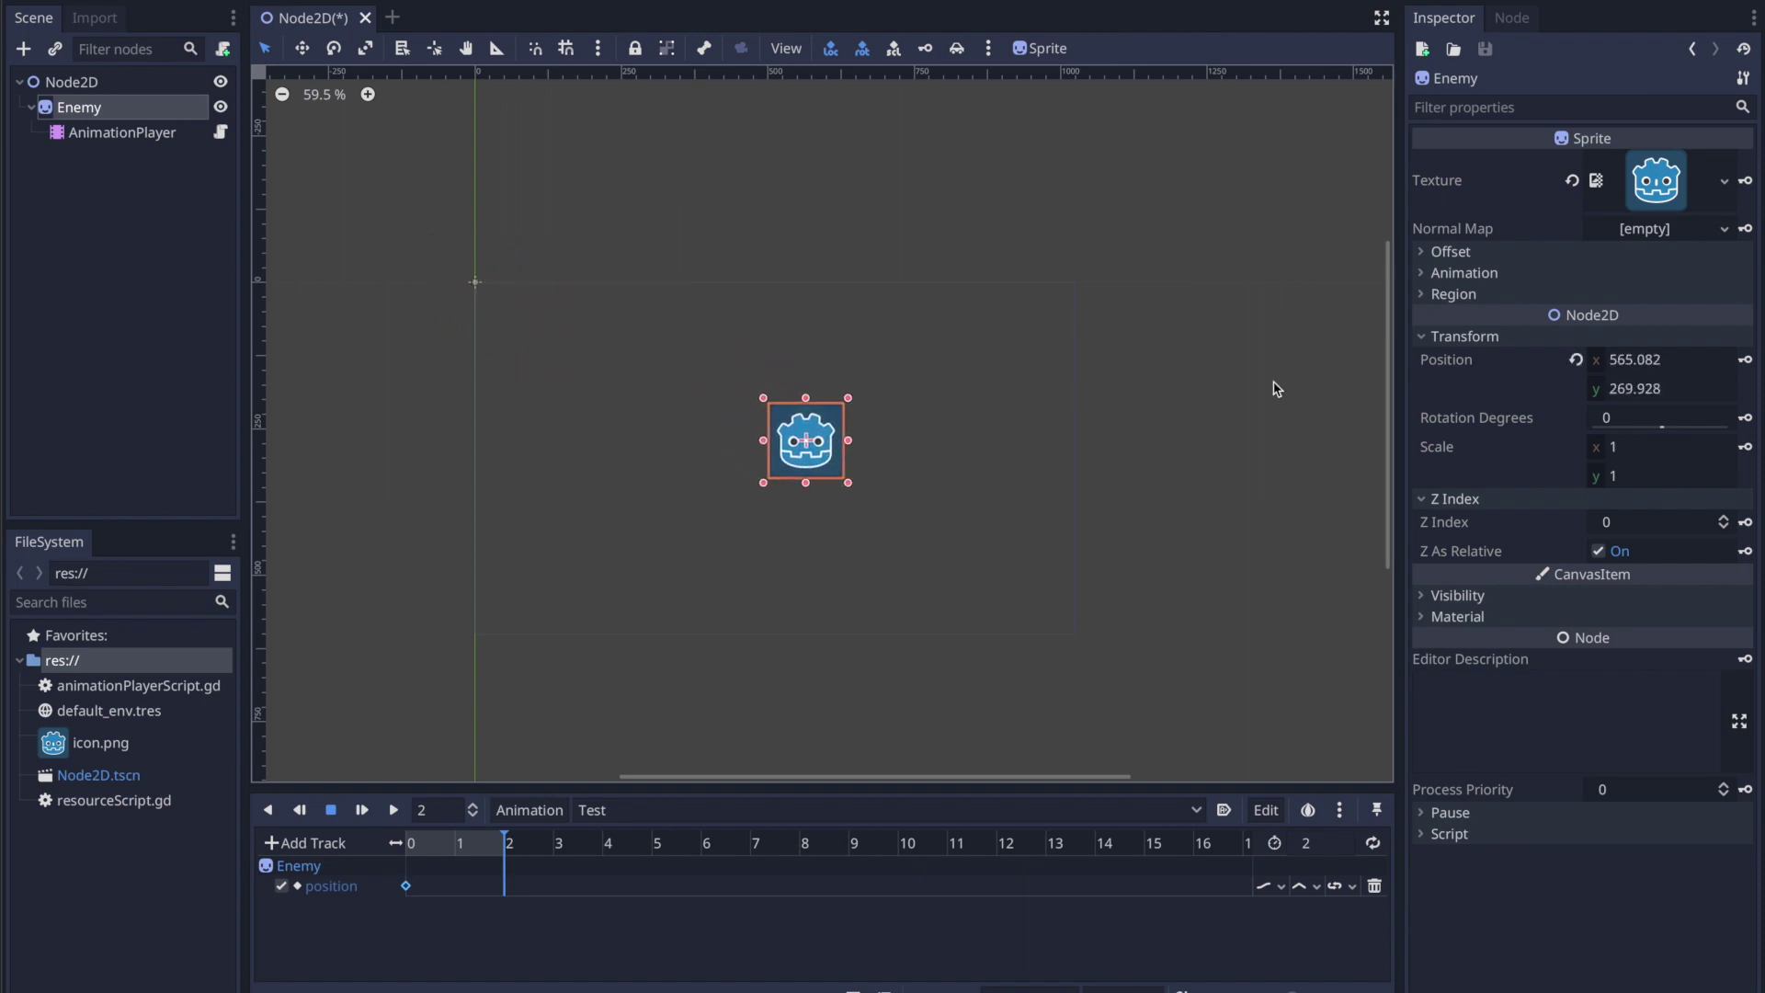
left_click(1744, 359)
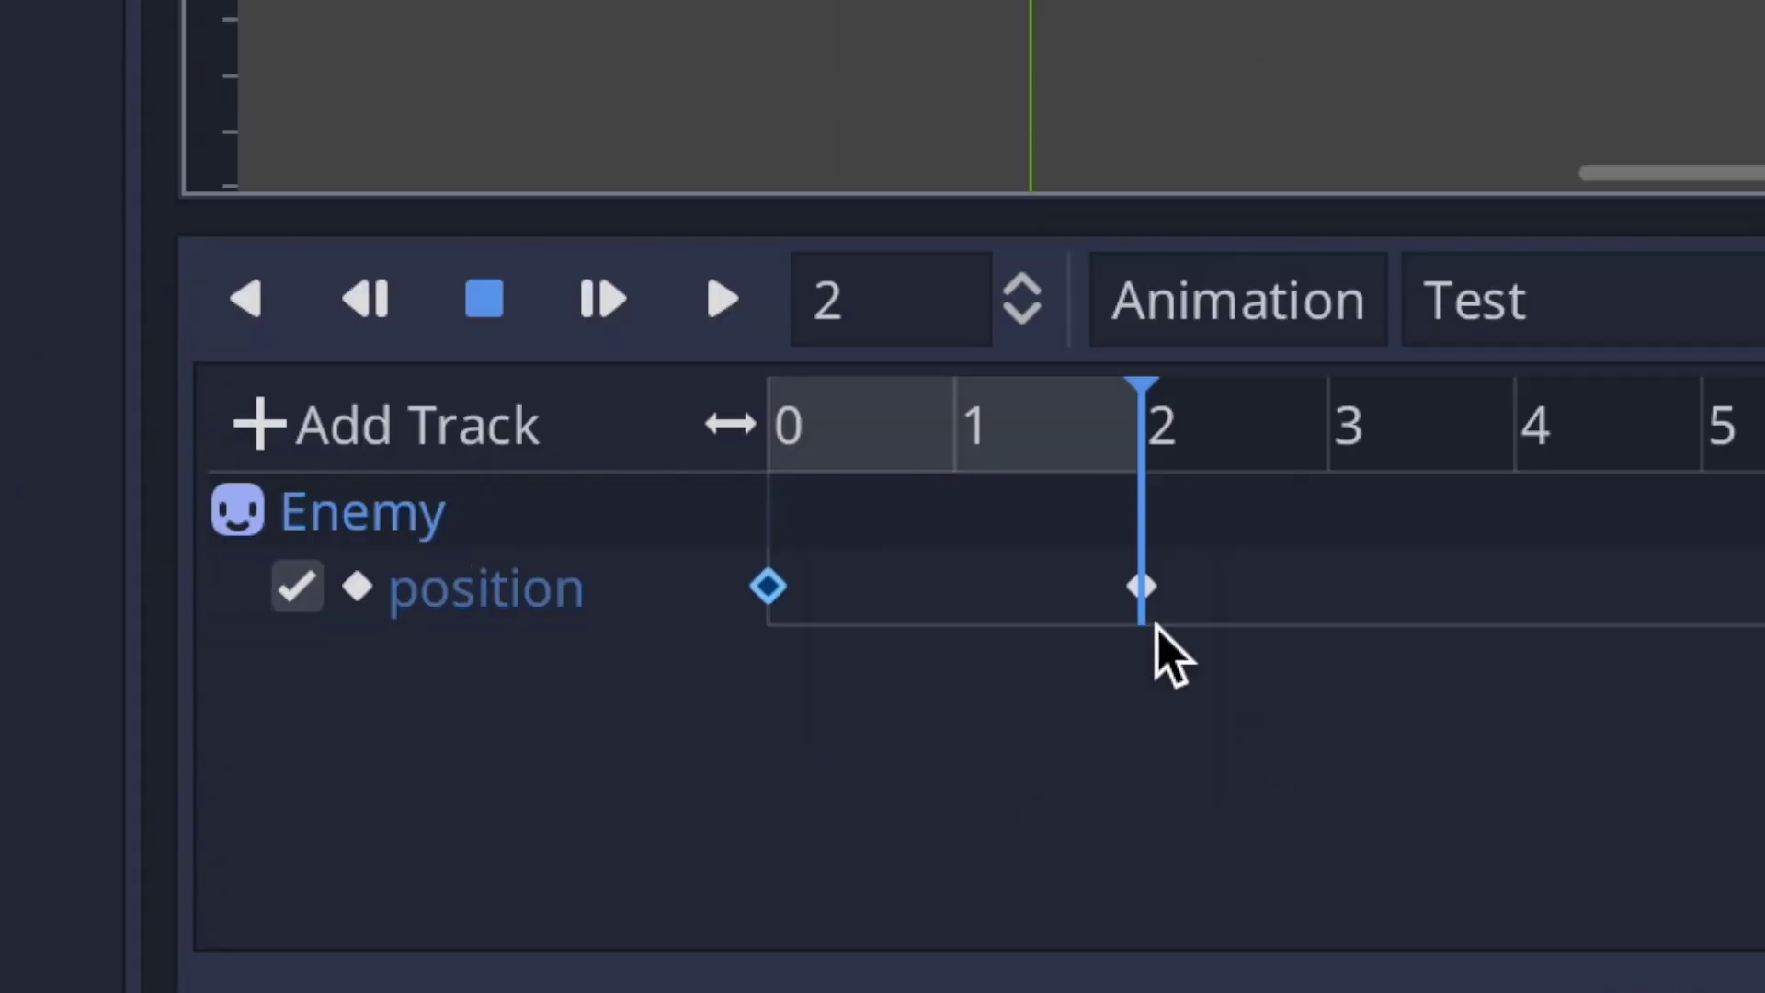
left_click(506, 887)
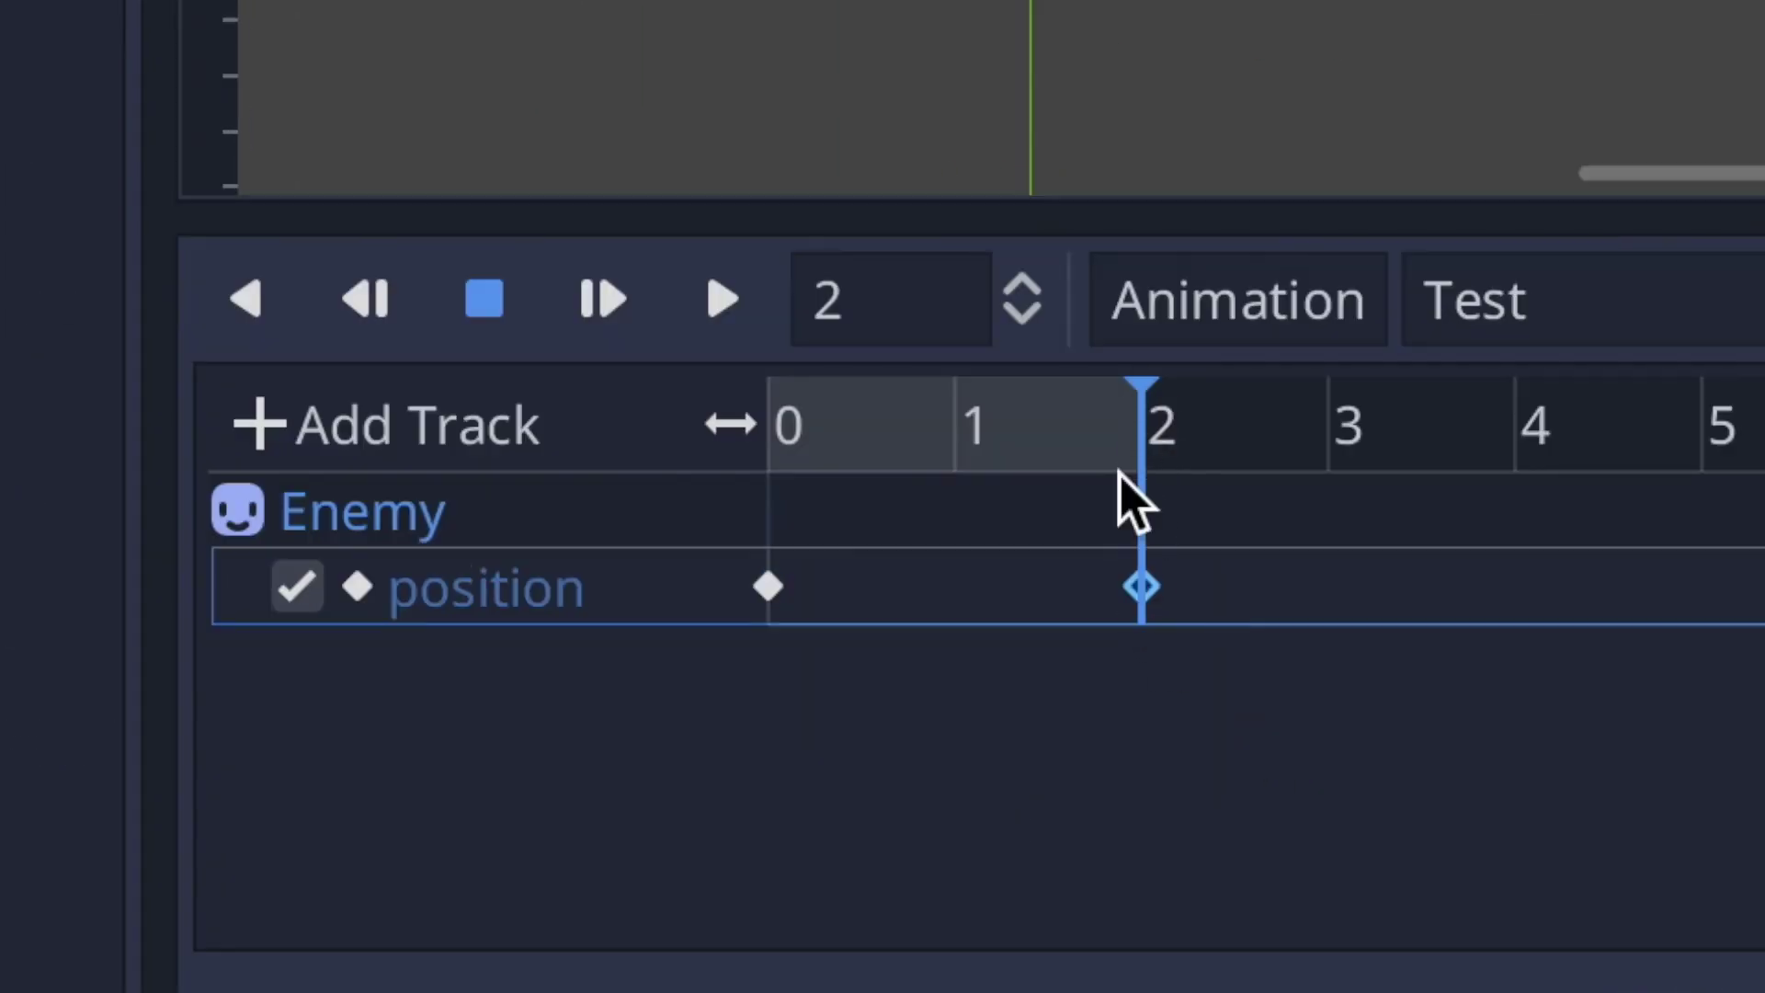
left_click(934, 822)
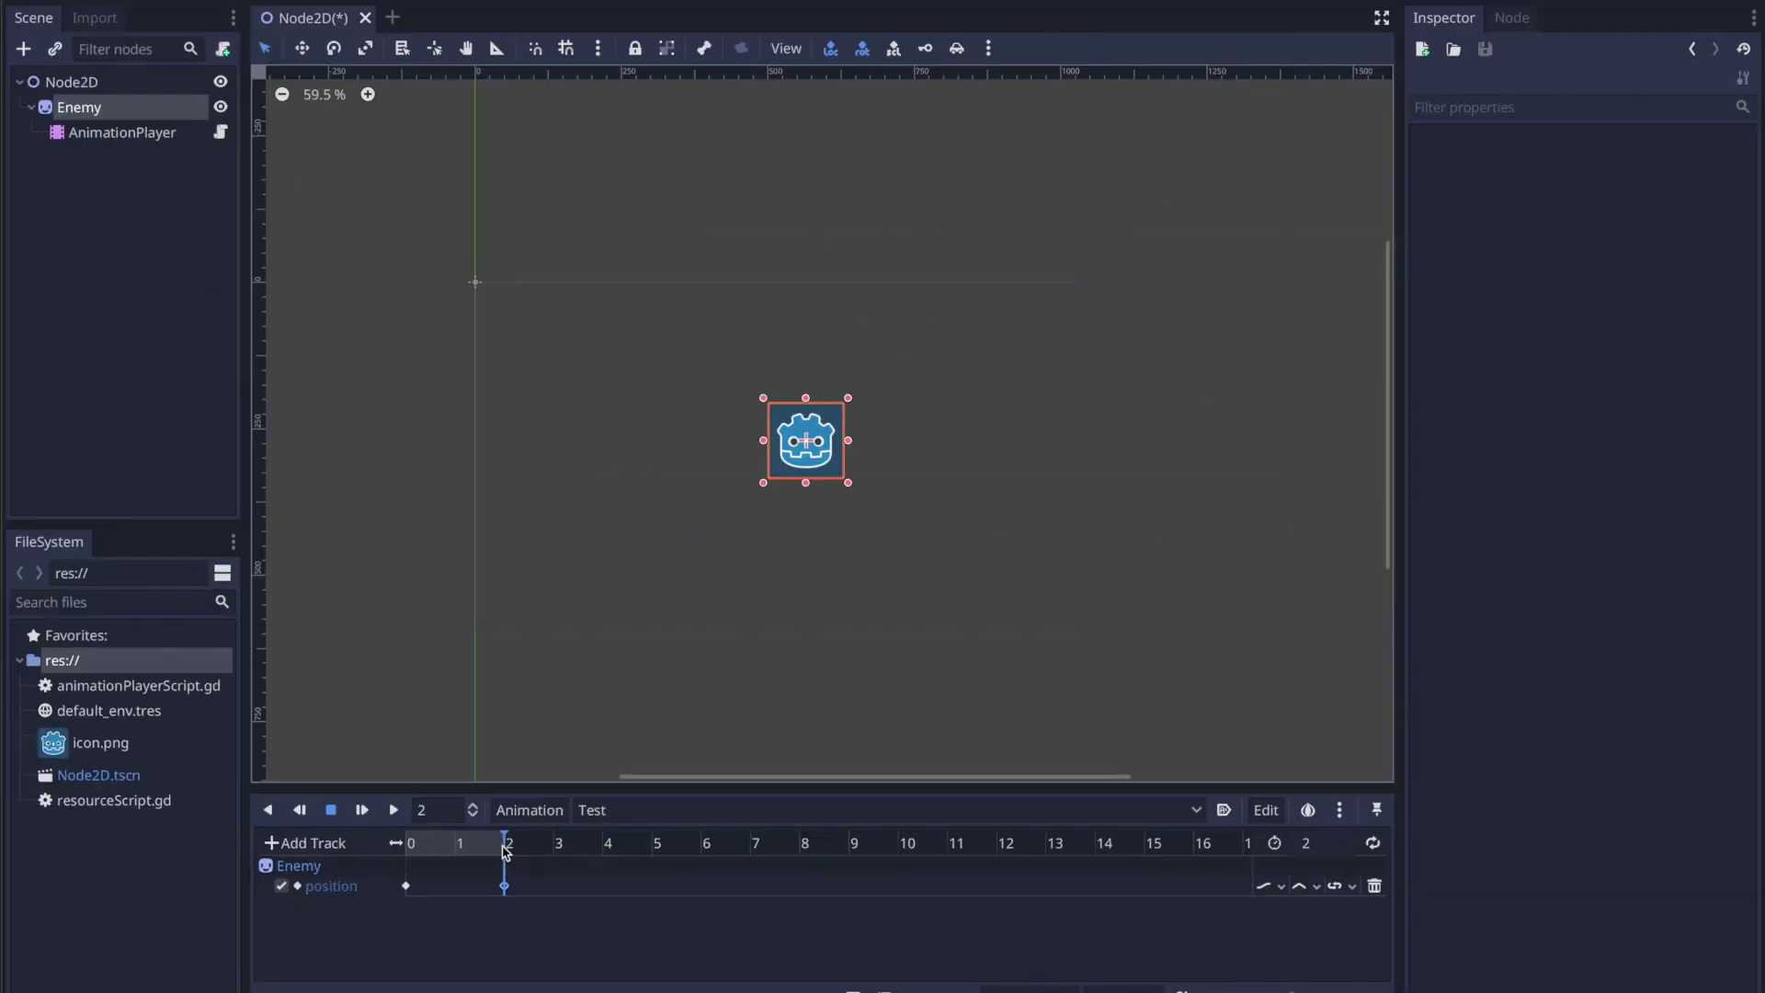
left_click_drag(505, 845, 408, 850)
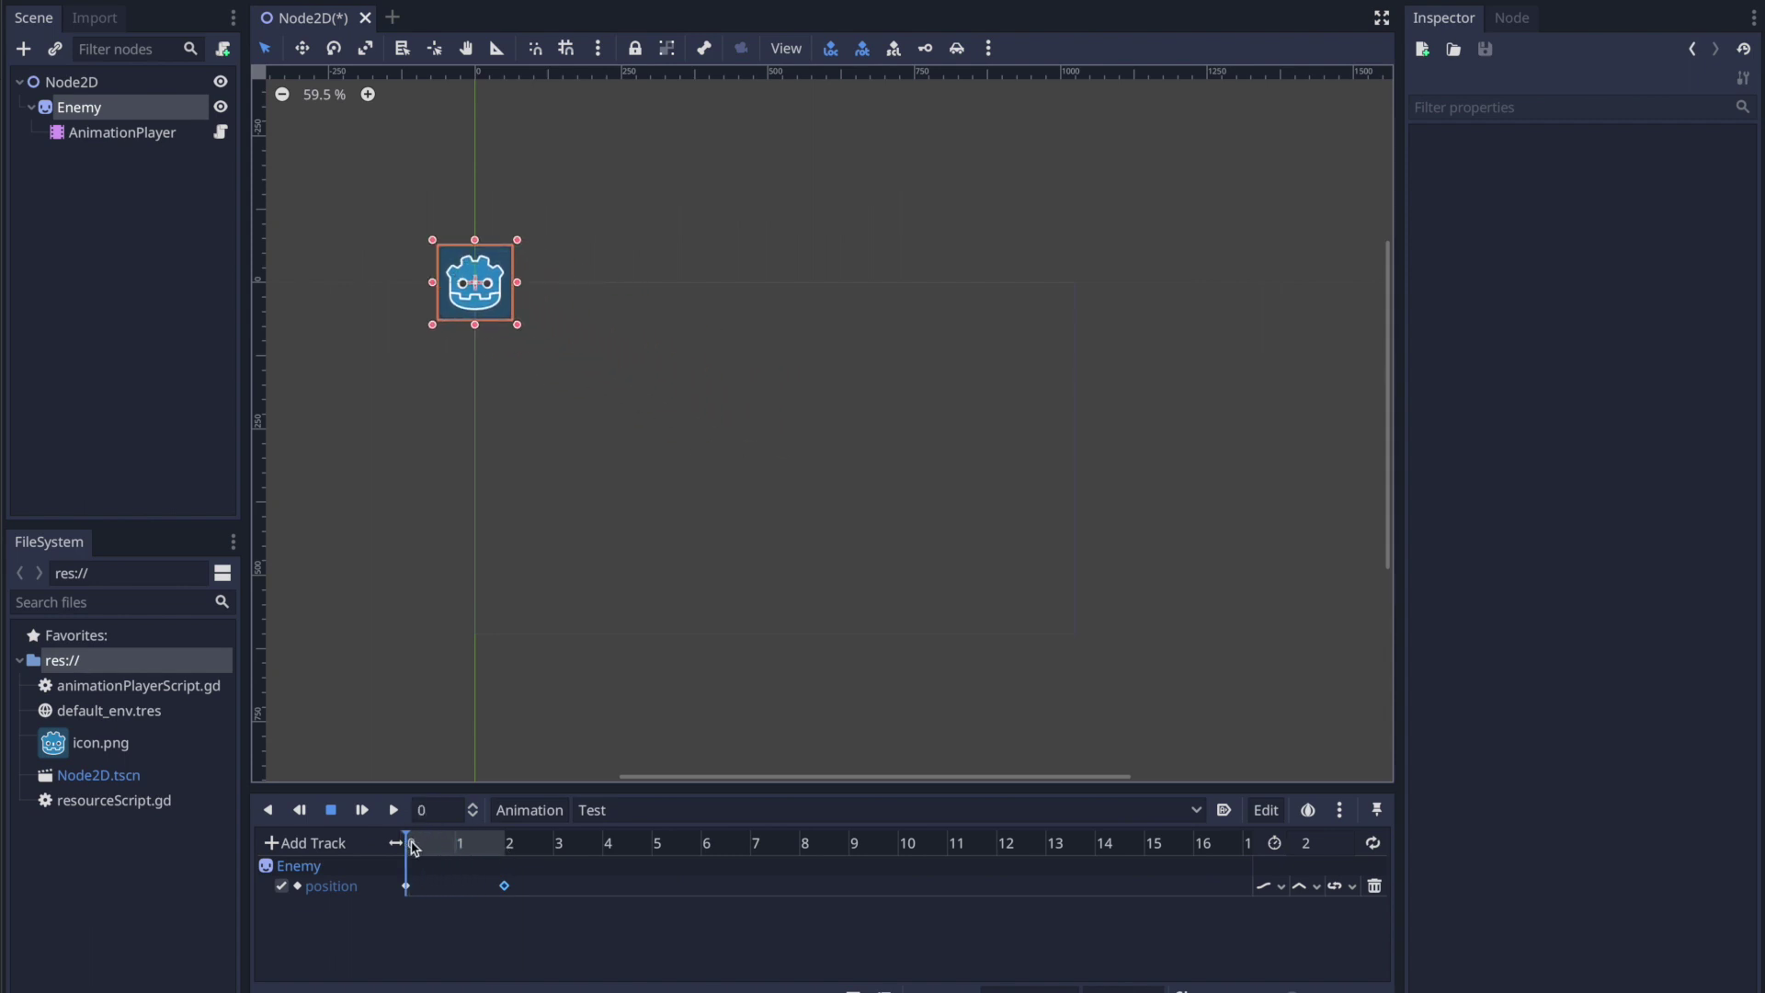
mouse_move(415, 850)
left_mouse_down()
mouse_move(487, 851)
mouse_move(394, 842)
mouse_move(501, 851)
mouse_move(396, 848)
left_mouse_up()
left_click(497, 852)
left_click_drag(498, 852, 403, 850)
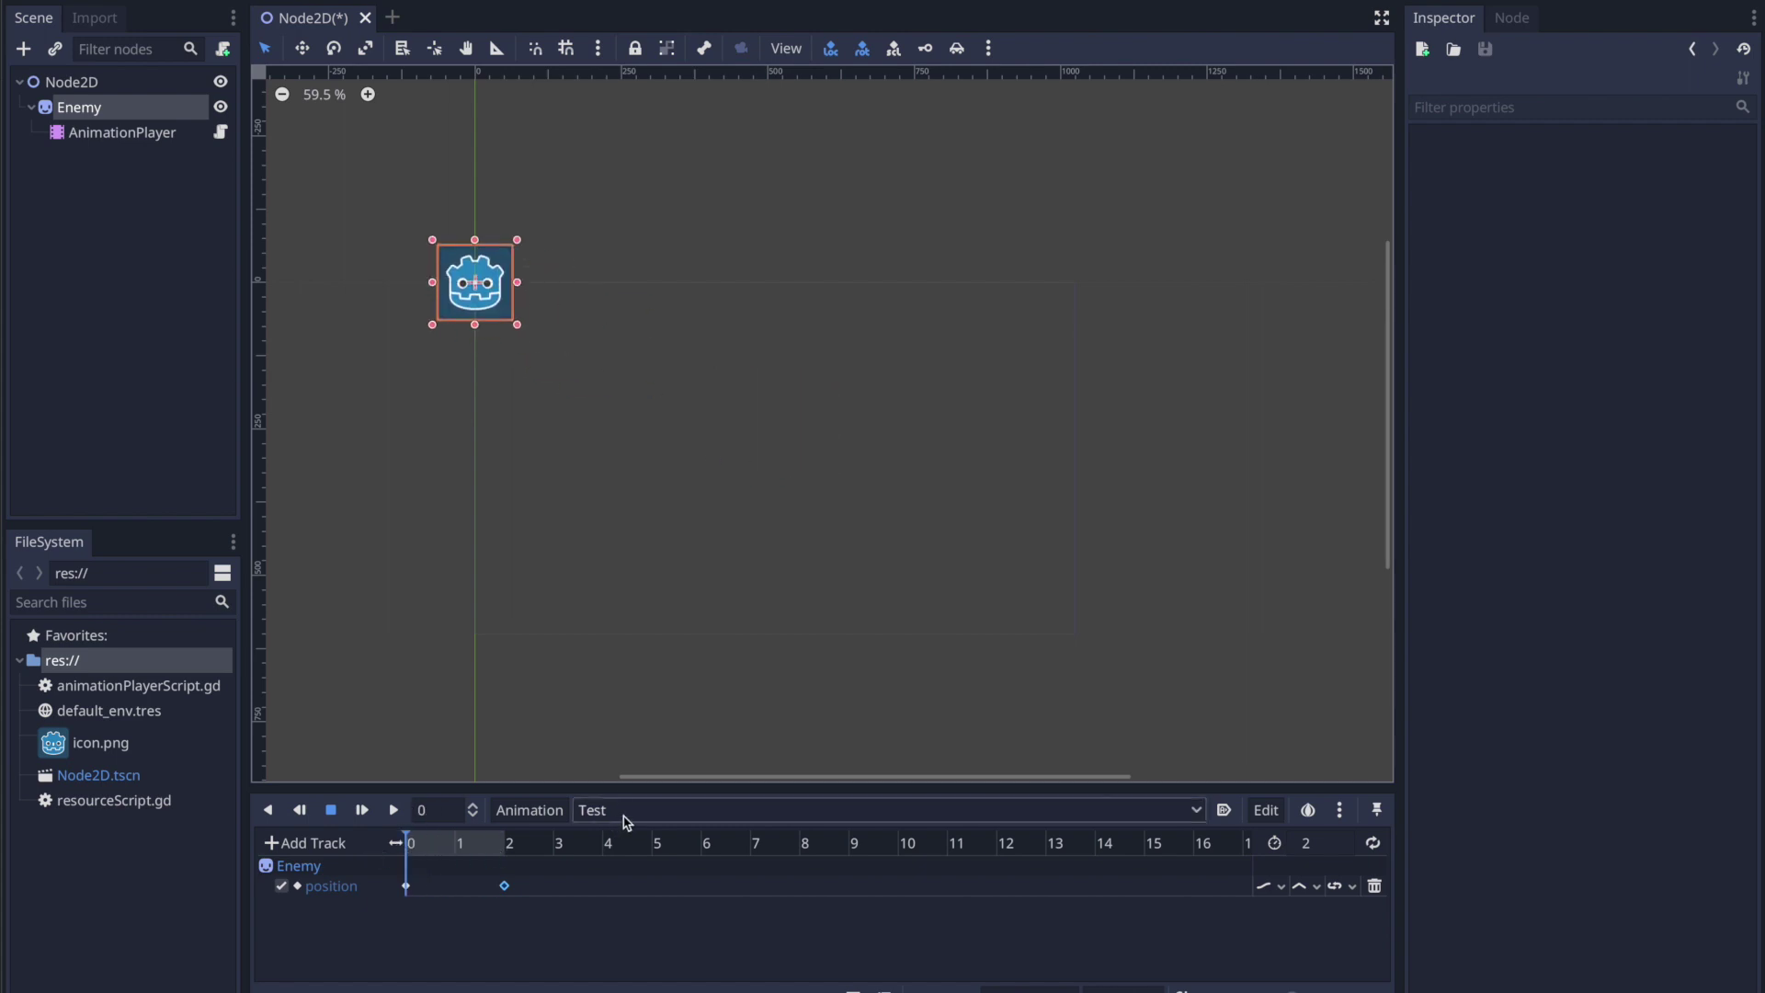
left_click(623, 811)
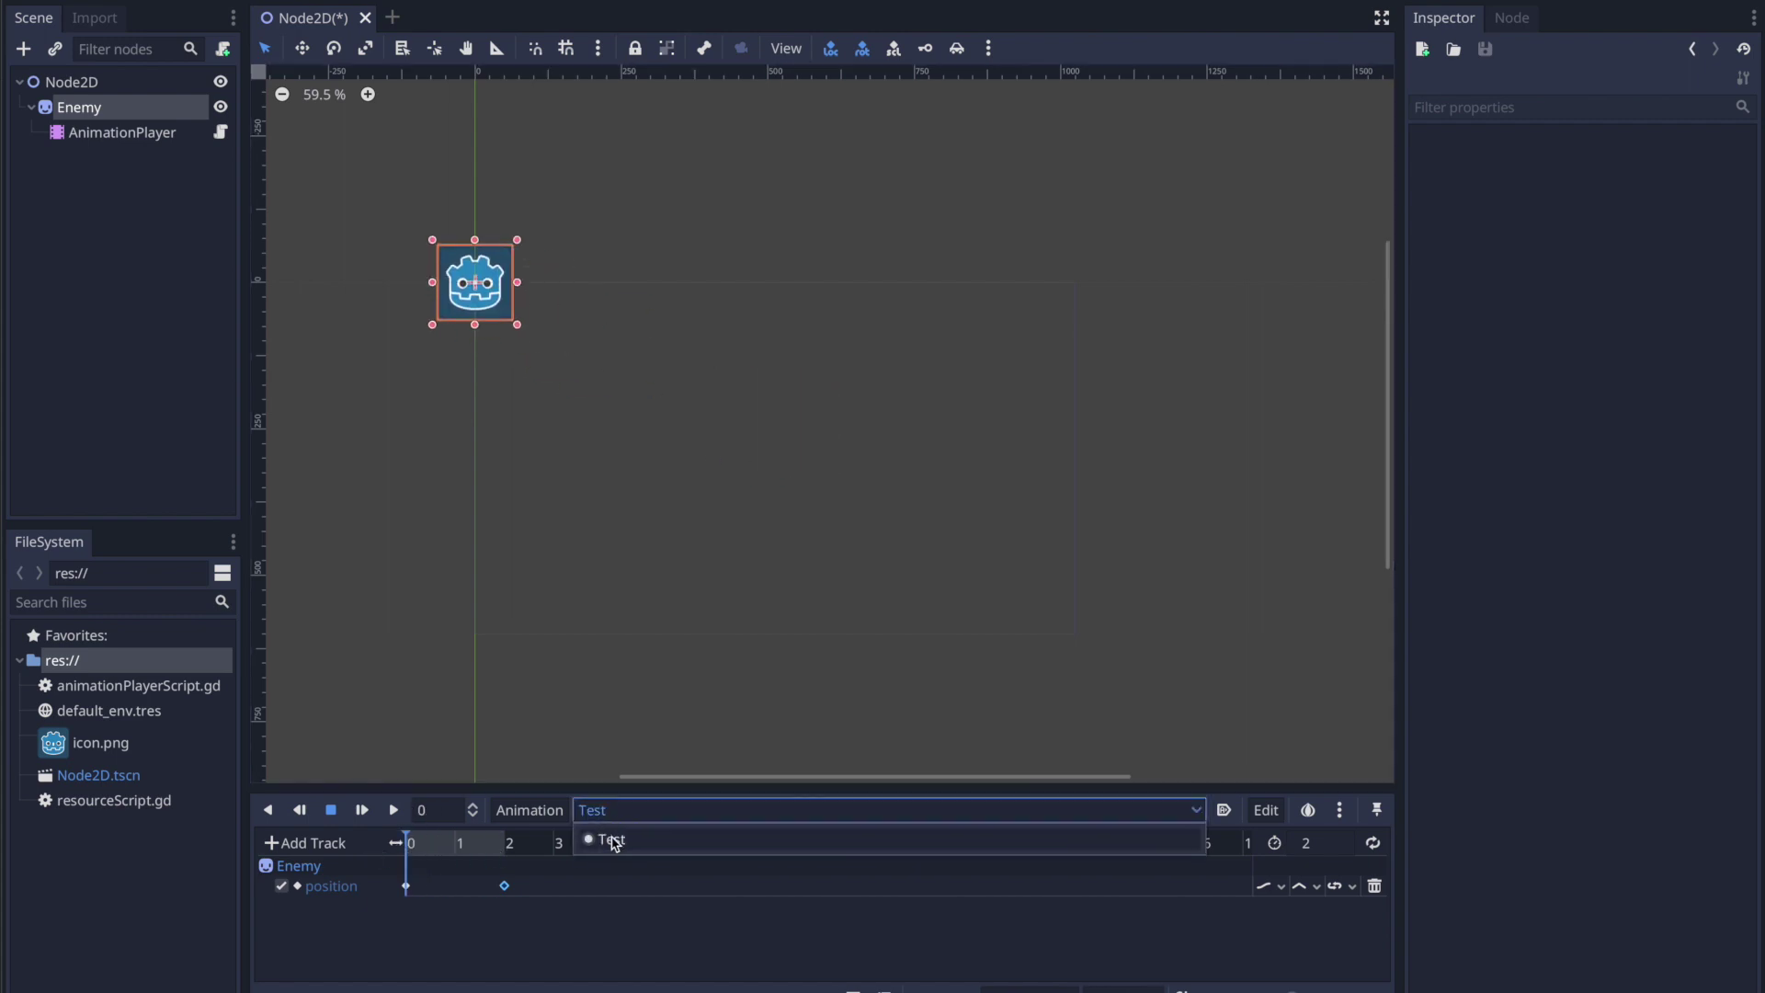
left_click(612, 839)
Change self.play() in animationPlayerScript.gd to play "Test" and run the project
left_click(218, 134)
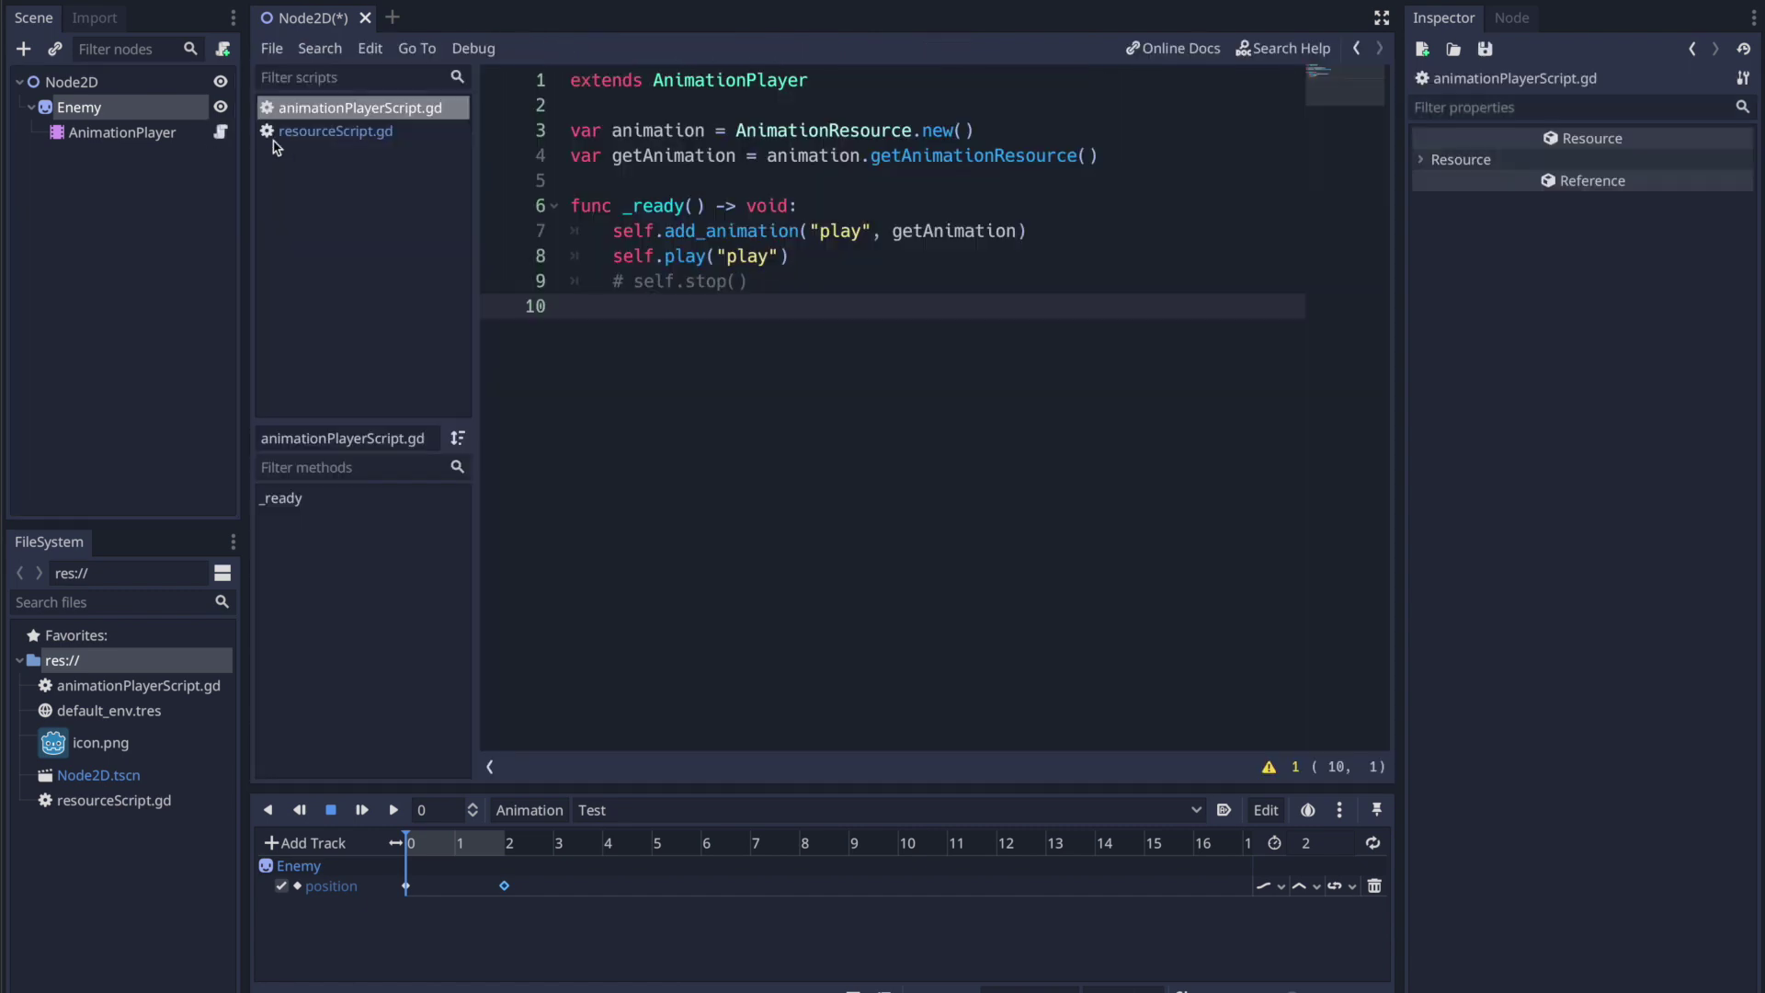
double_click(624, 497)
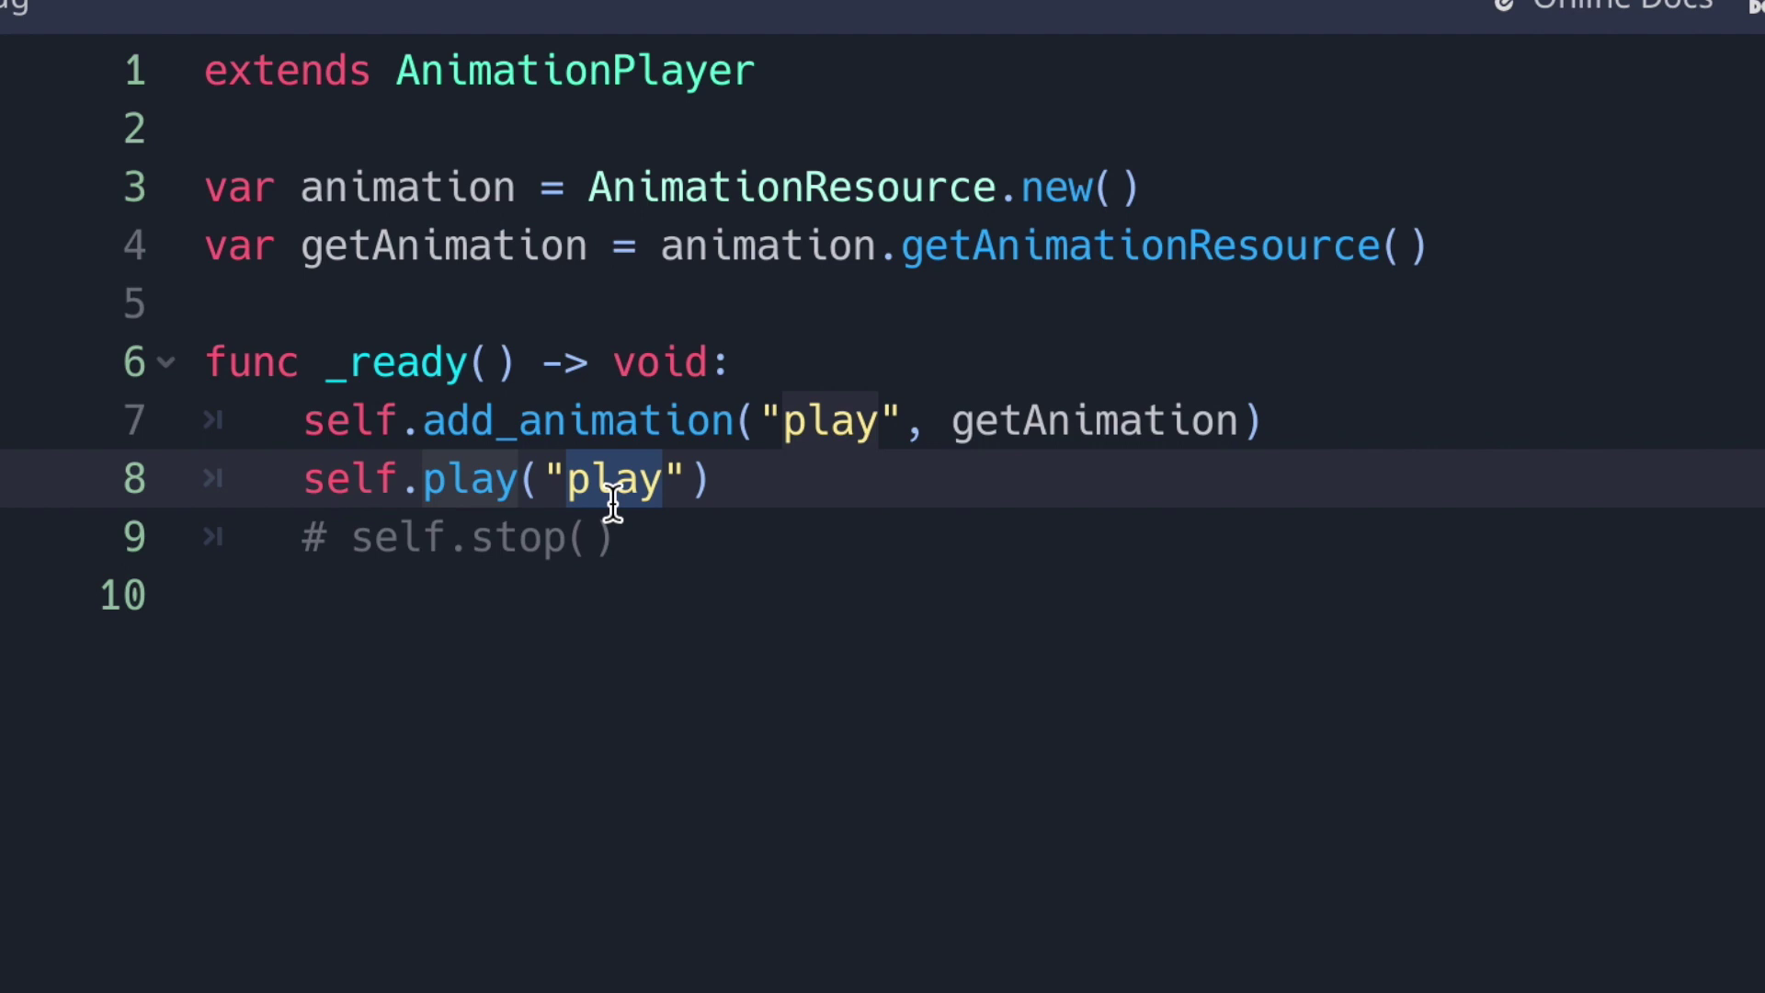
type("Test")
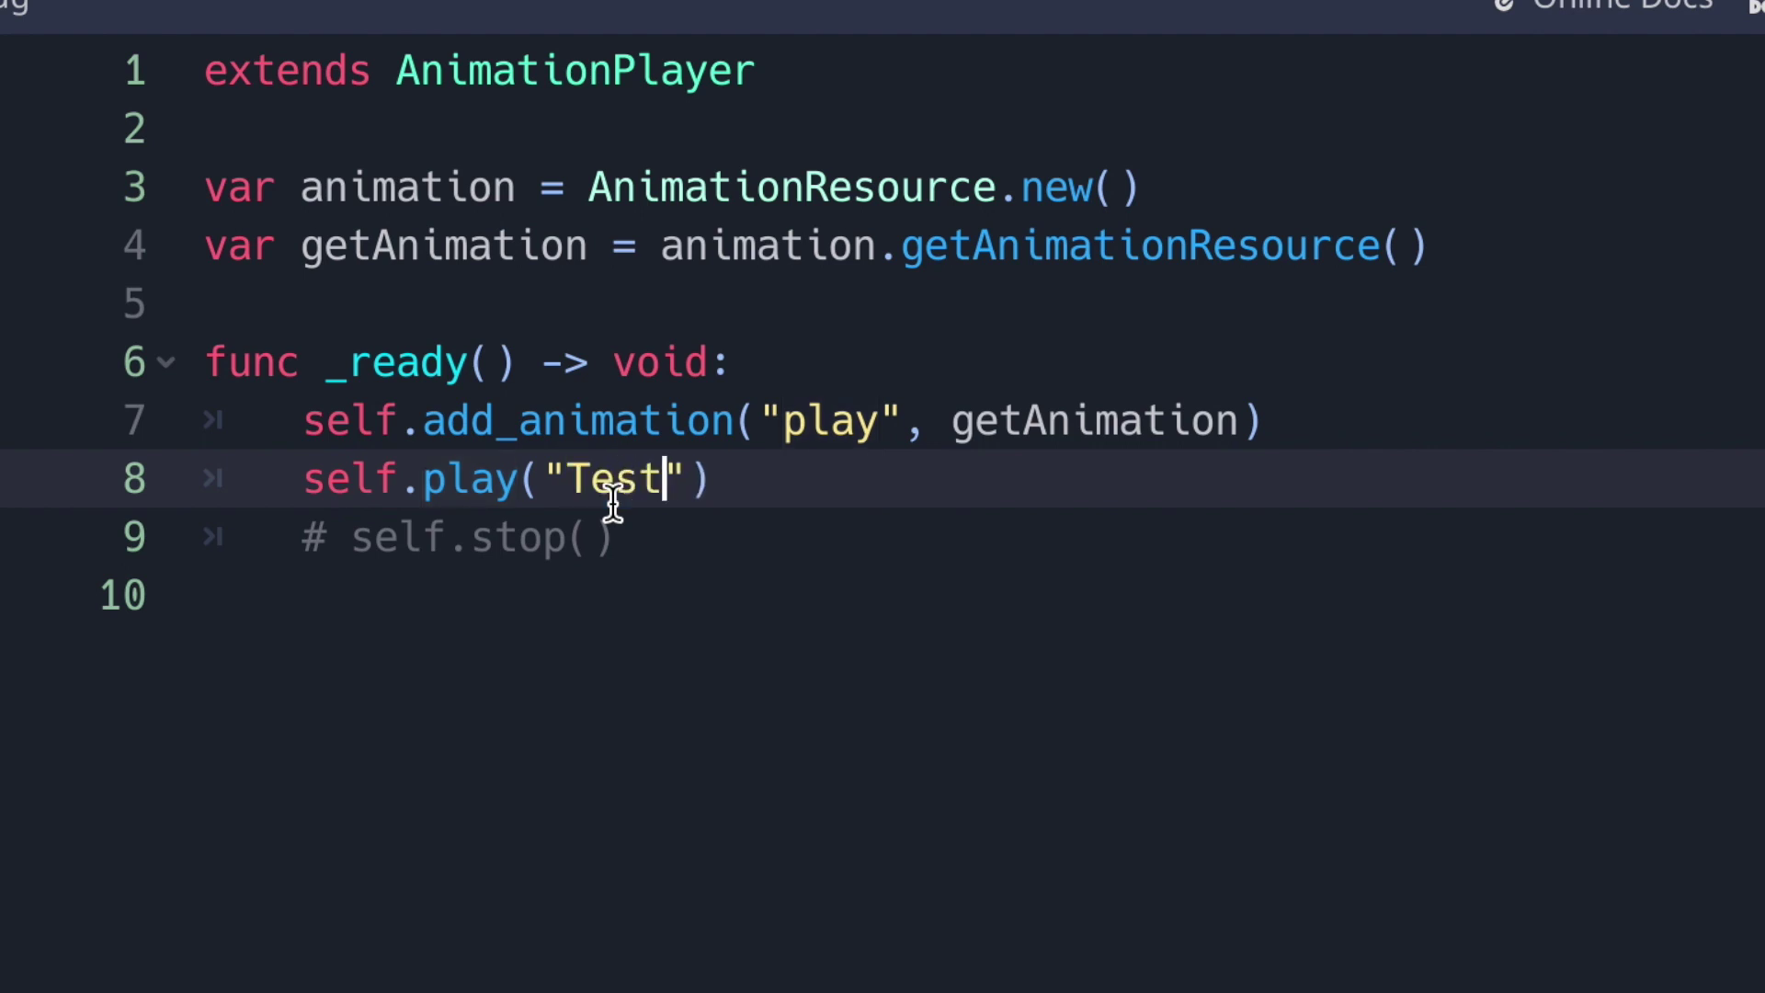
key("Right")
key("Right")
key("super+b")
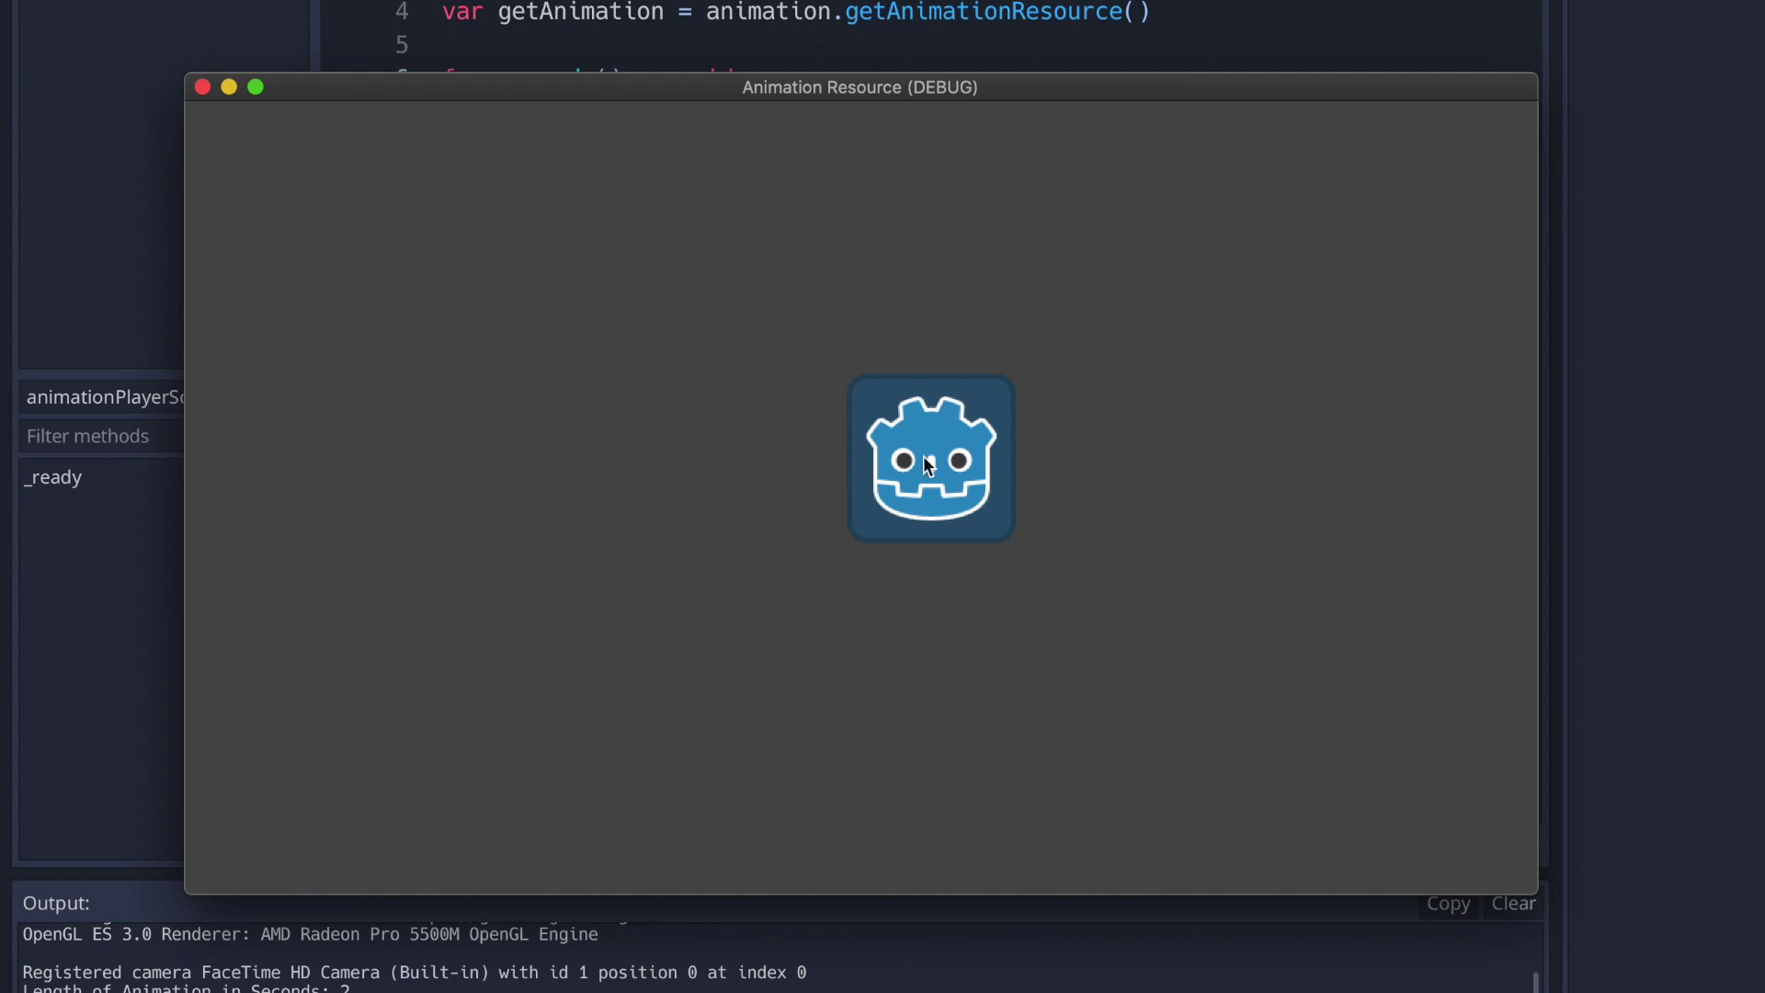
Uncomment self.stop() on line 9, then run the game and close it again
left_click(201, 86)
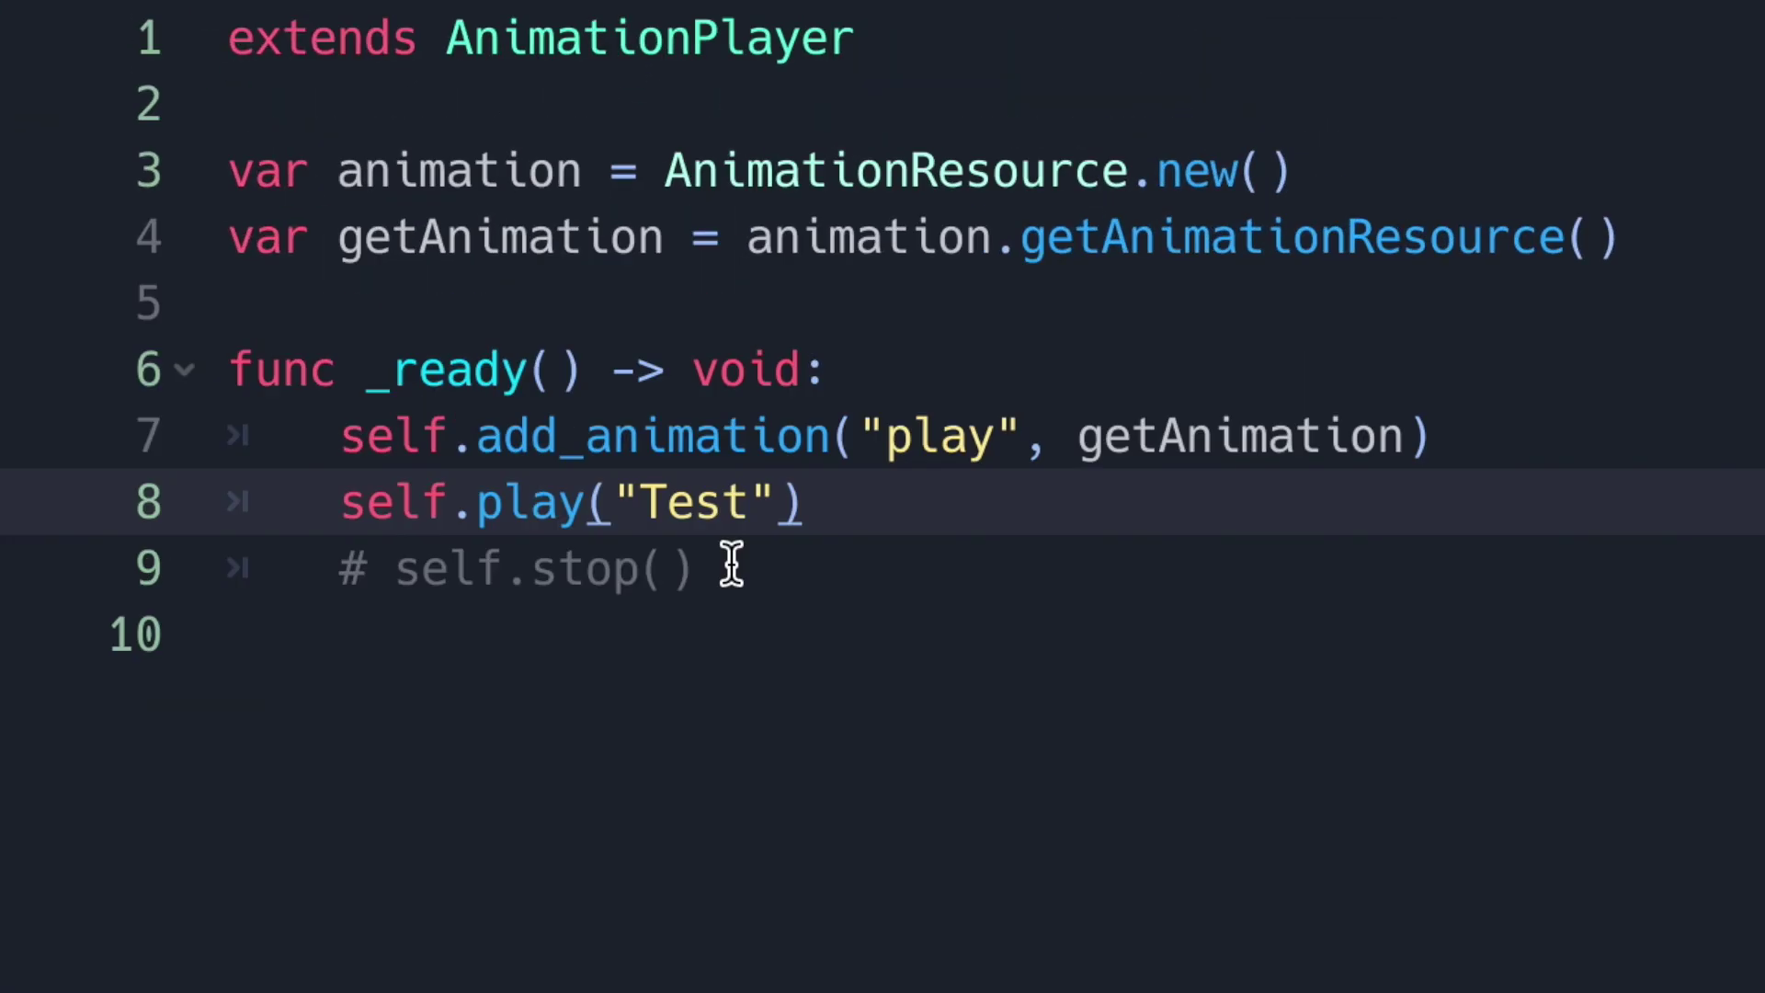
left_click(394, 570)
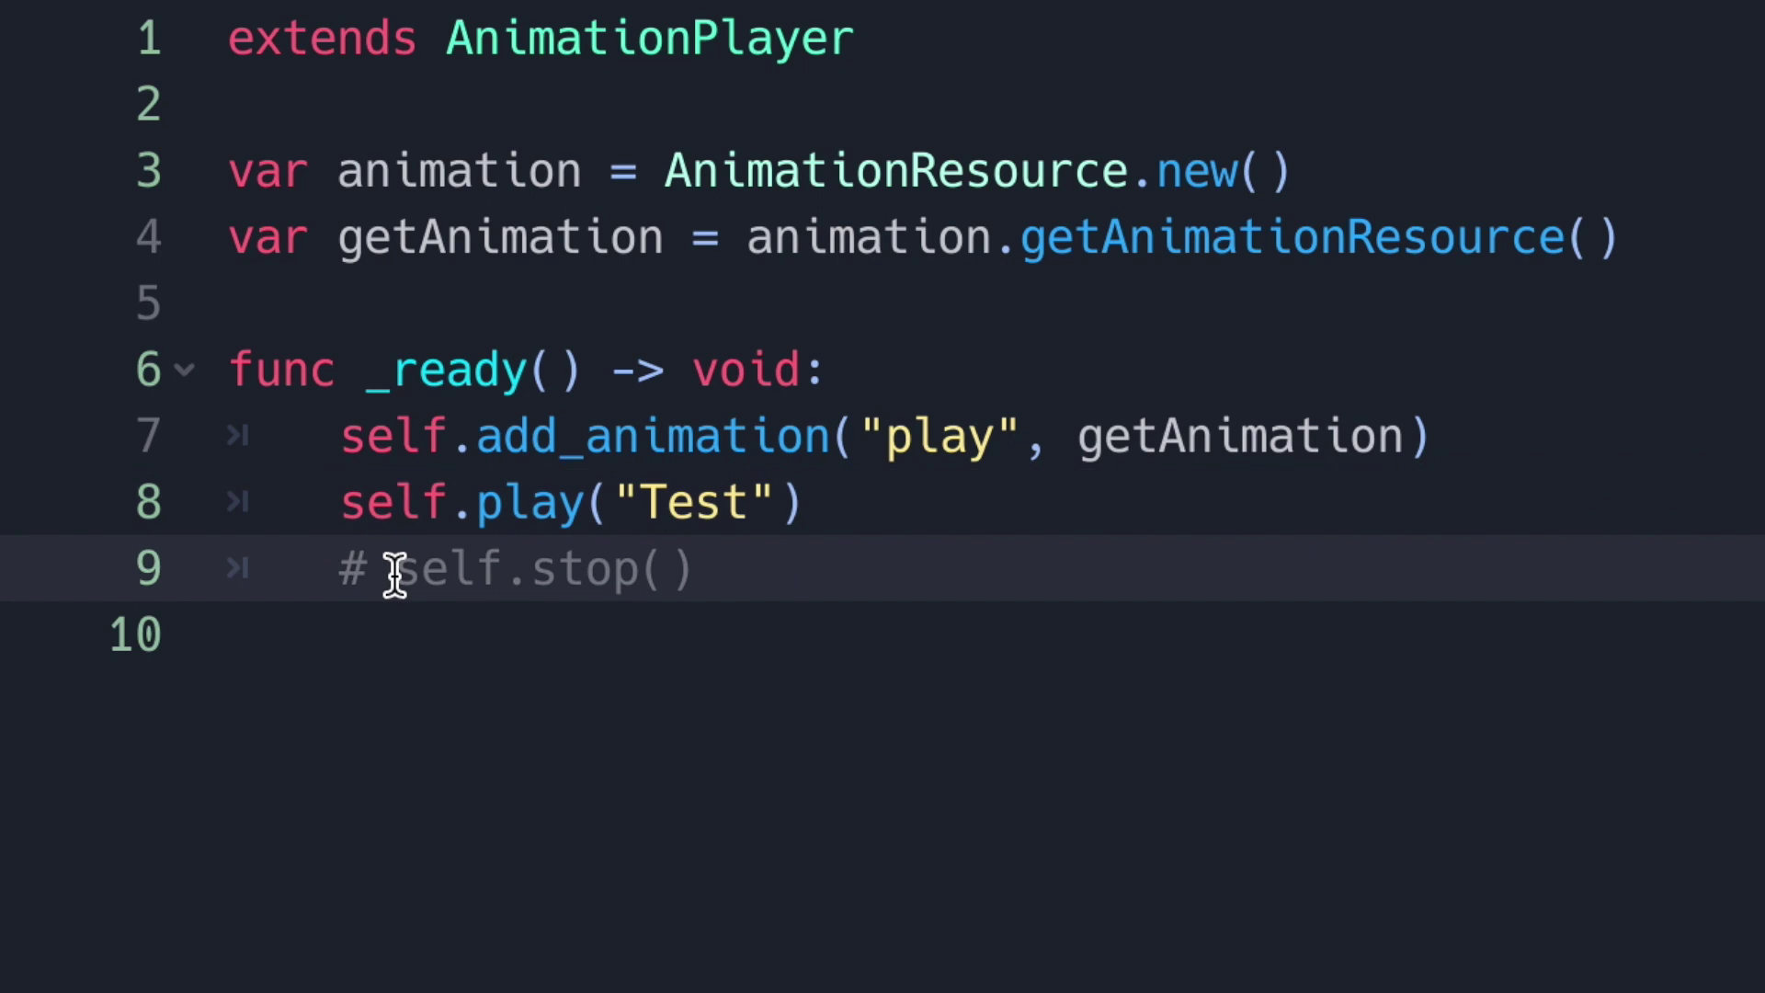
key("BackSpace")
key("BackSpace")
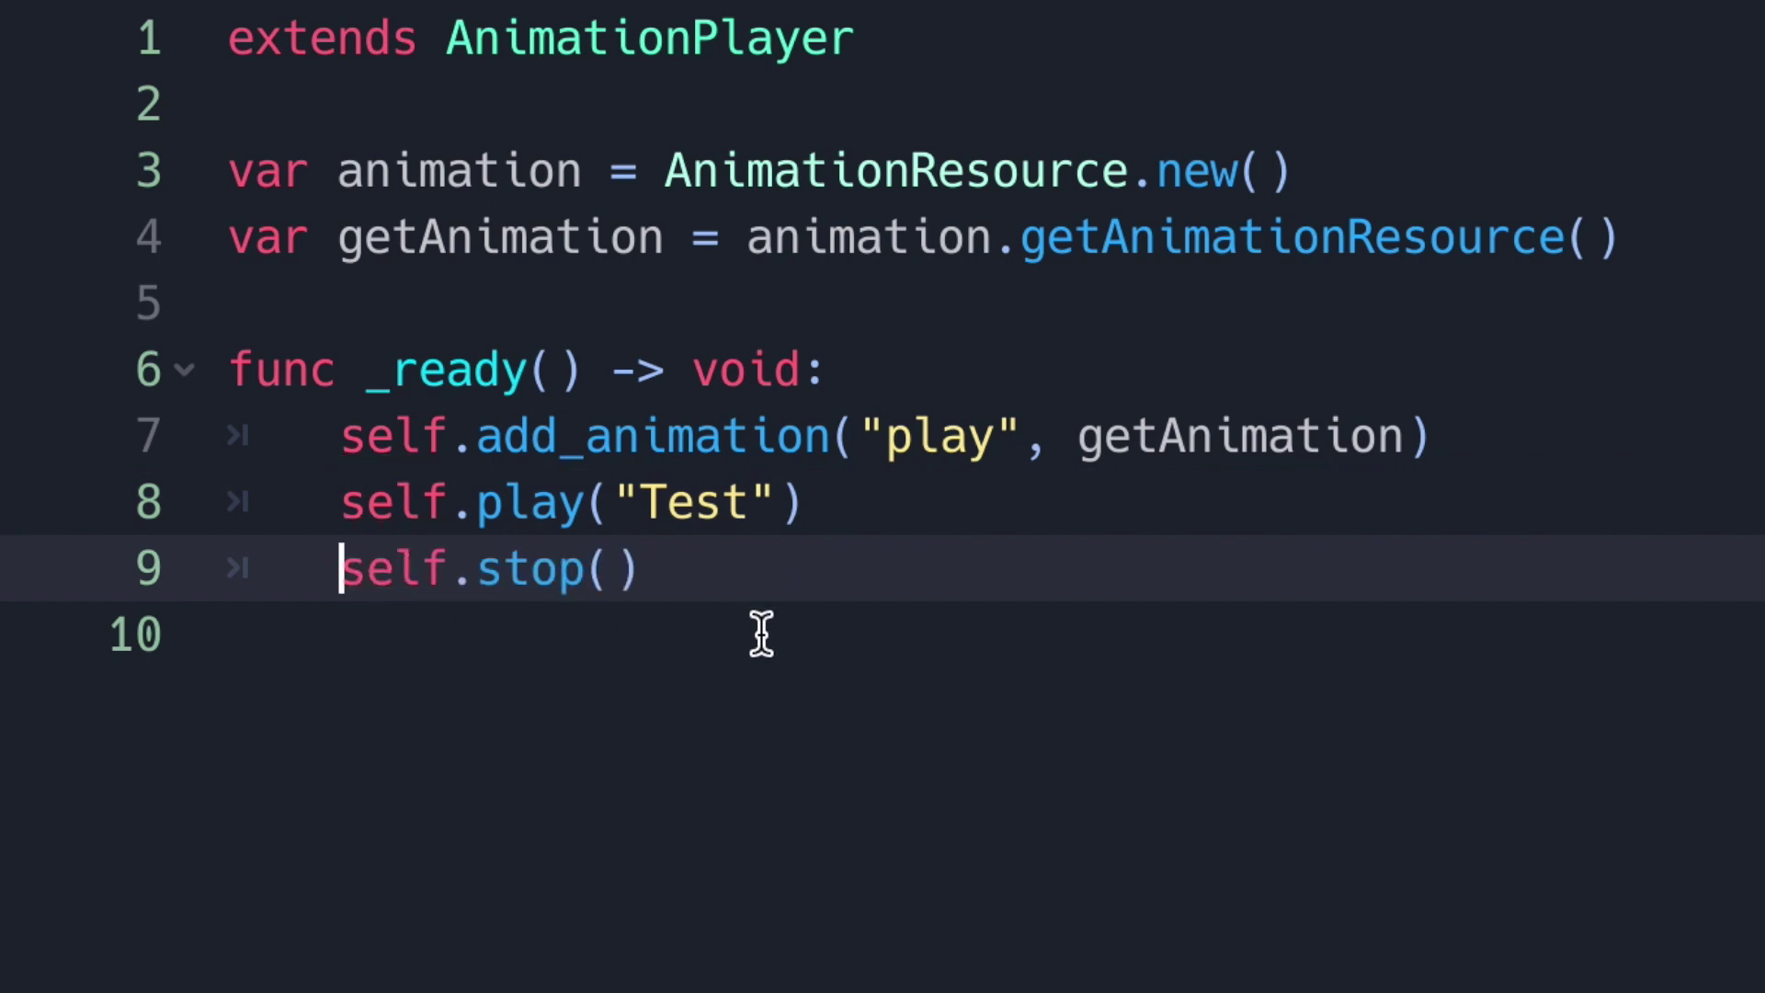
key("super+b")
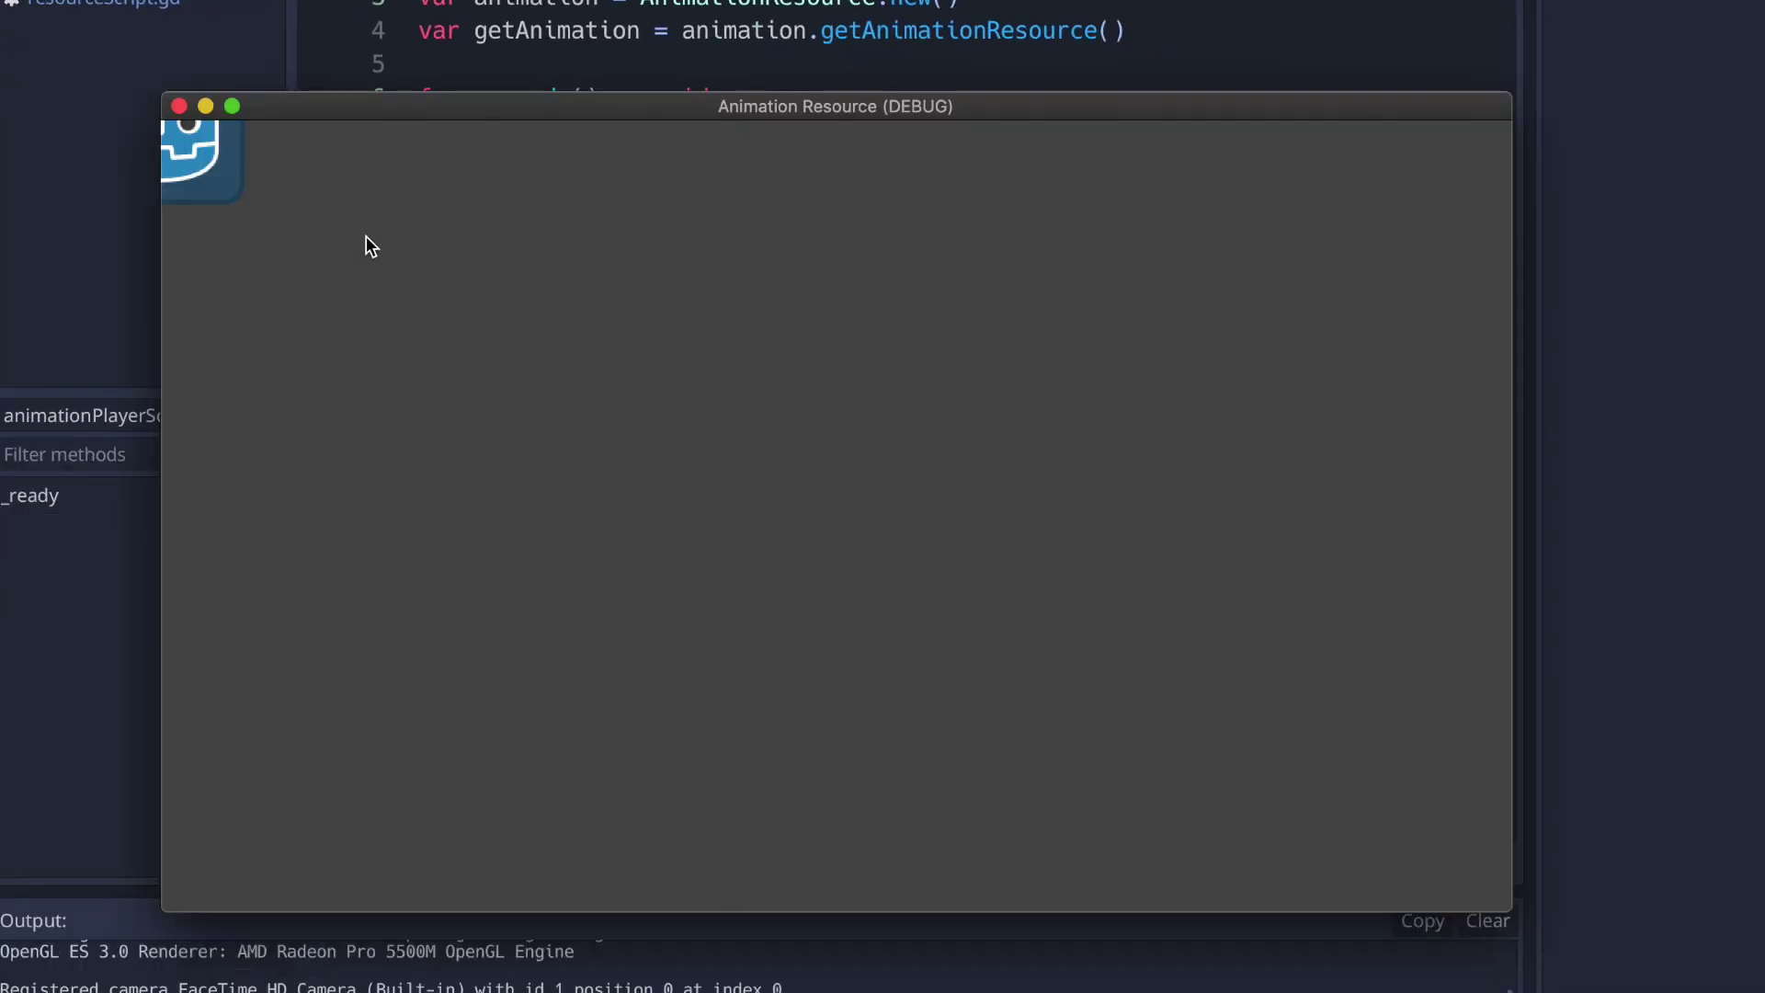
left_click(178, 109)
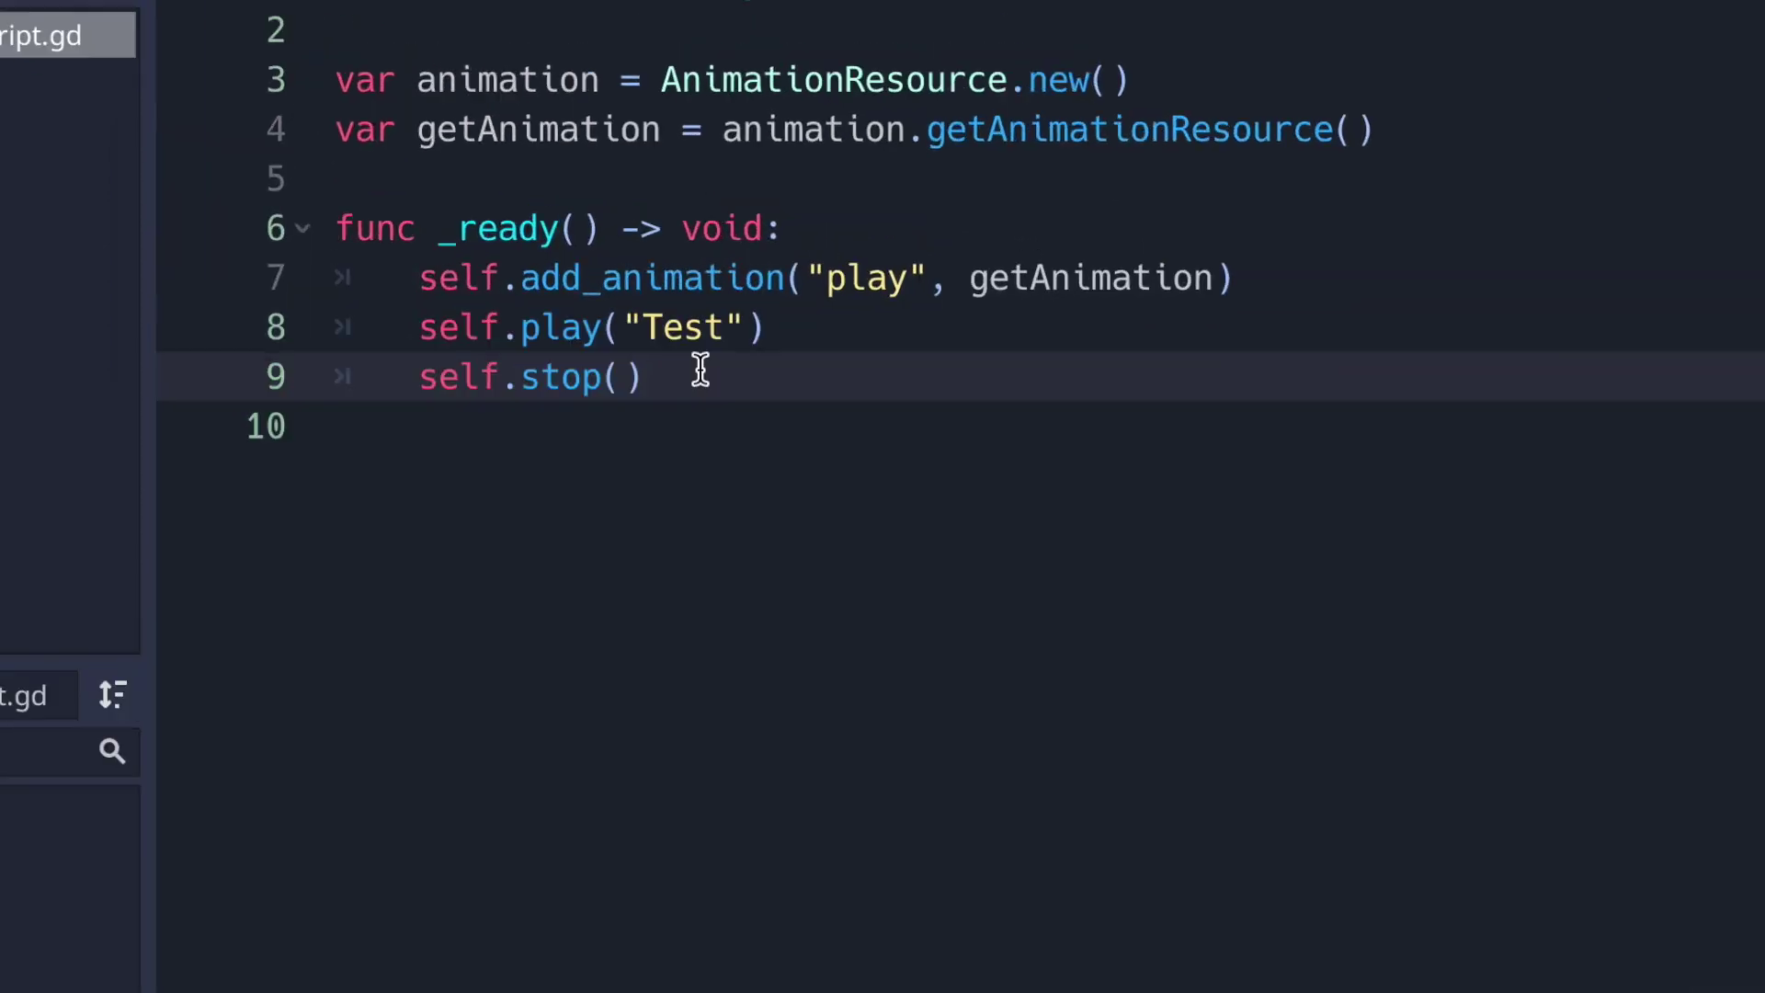
Review the play("Test") line, then re-comment the stop call on line 9 with Ctrl+K
double_click(570, 490)
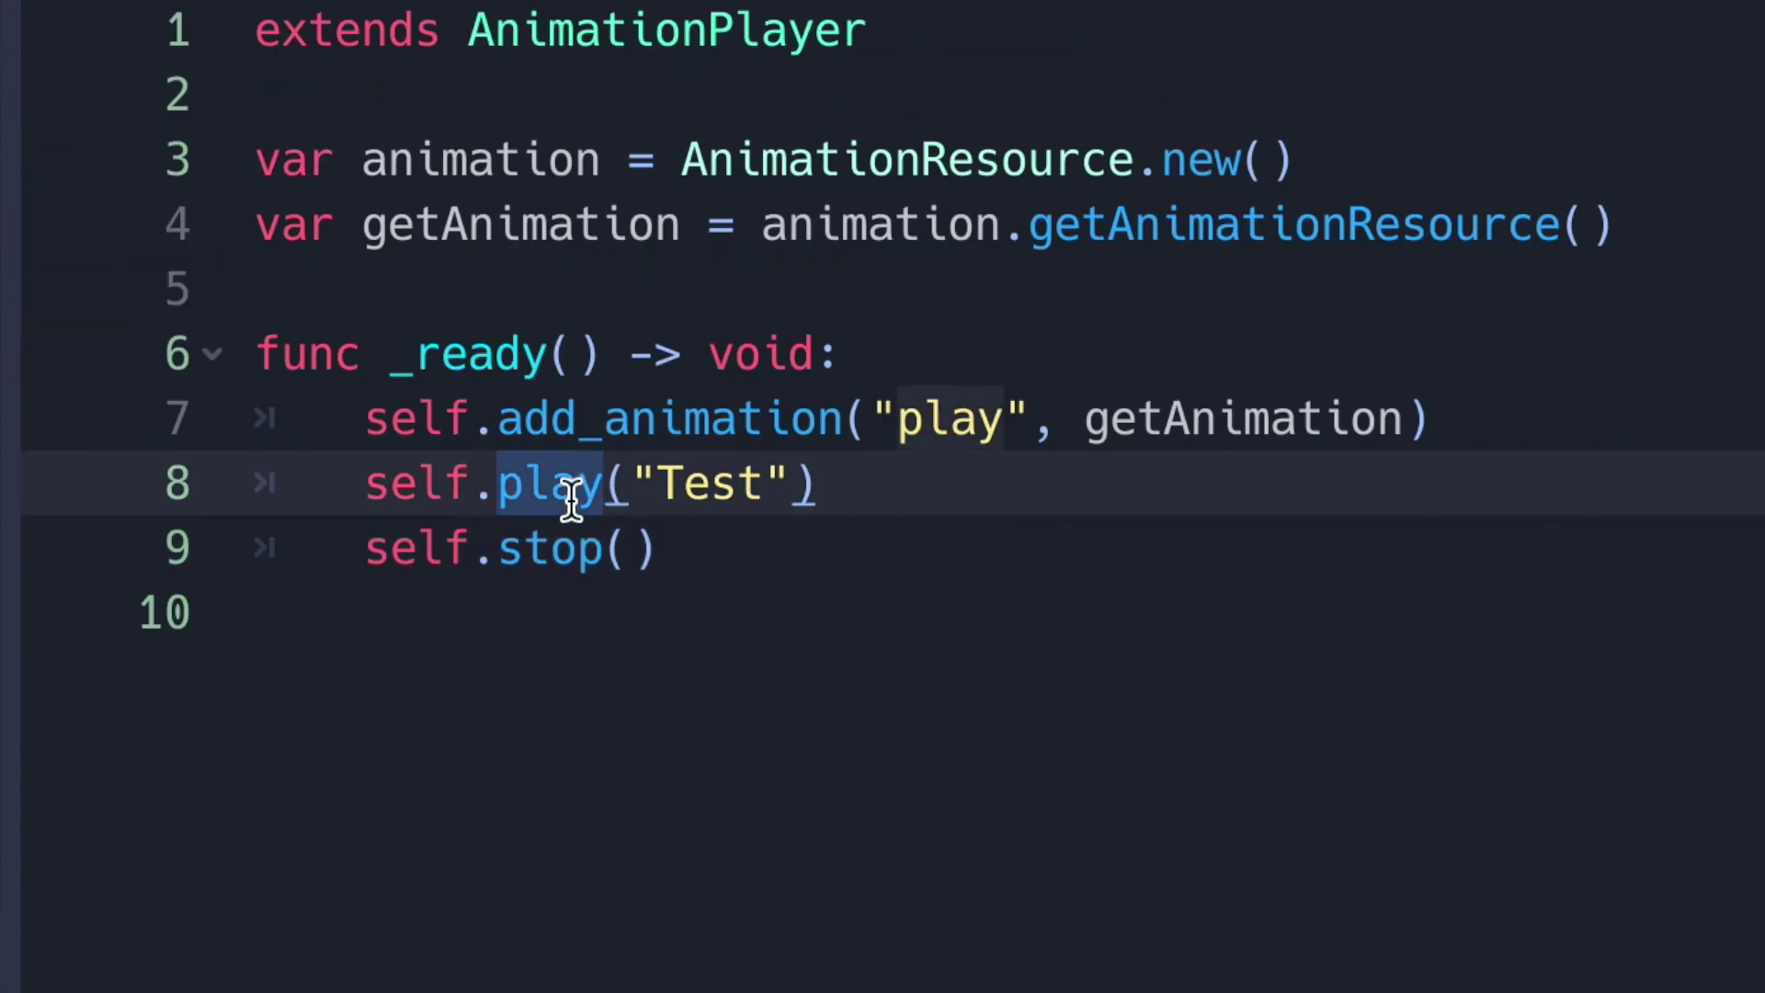
triple_click(570, 489)
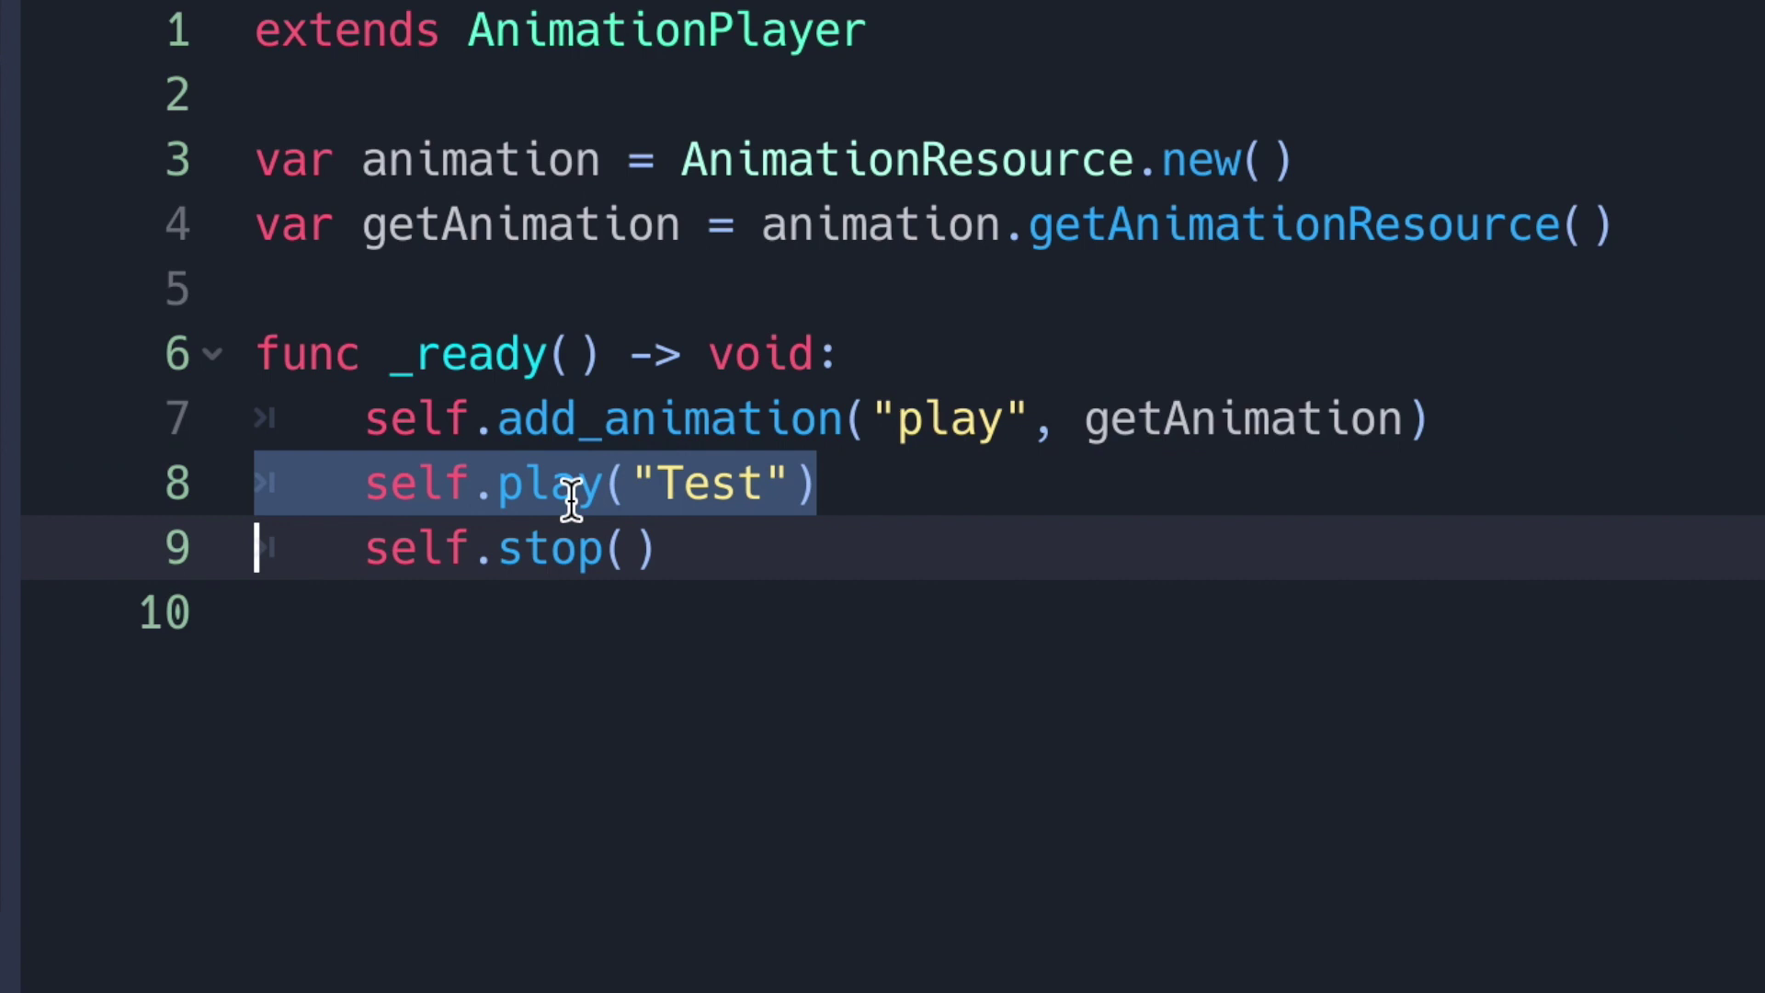
left_click(820, 493)
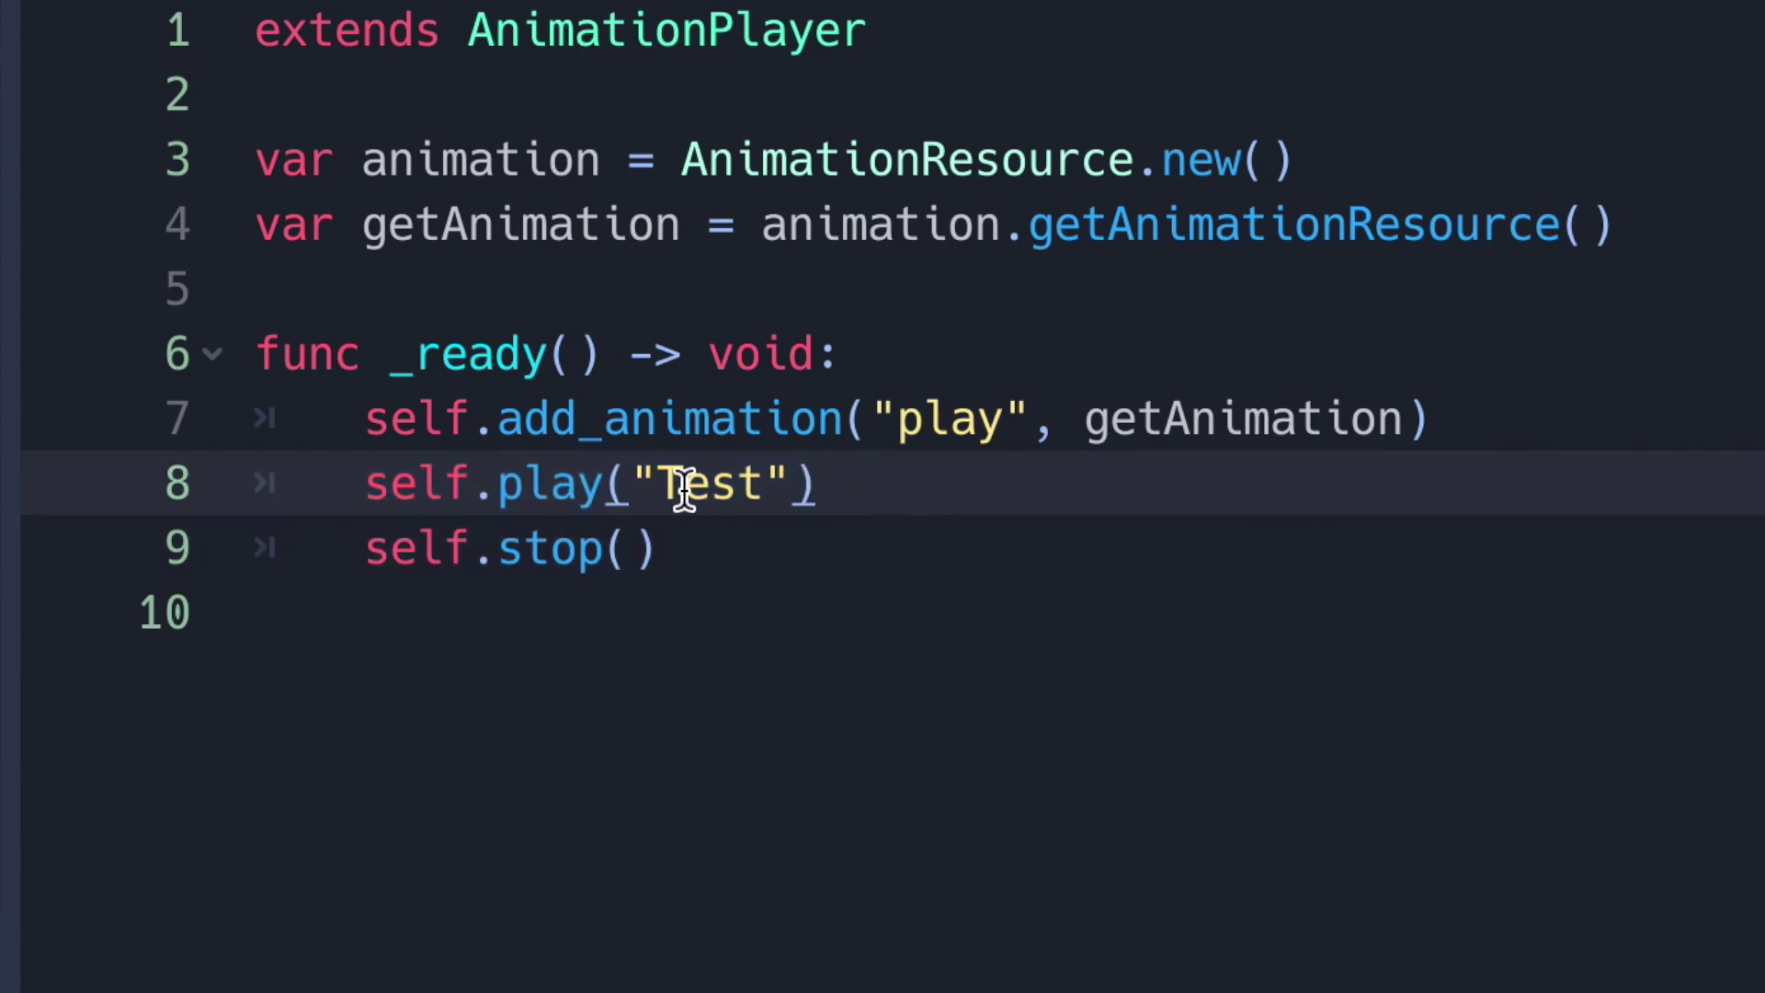
left_click(690, 546)
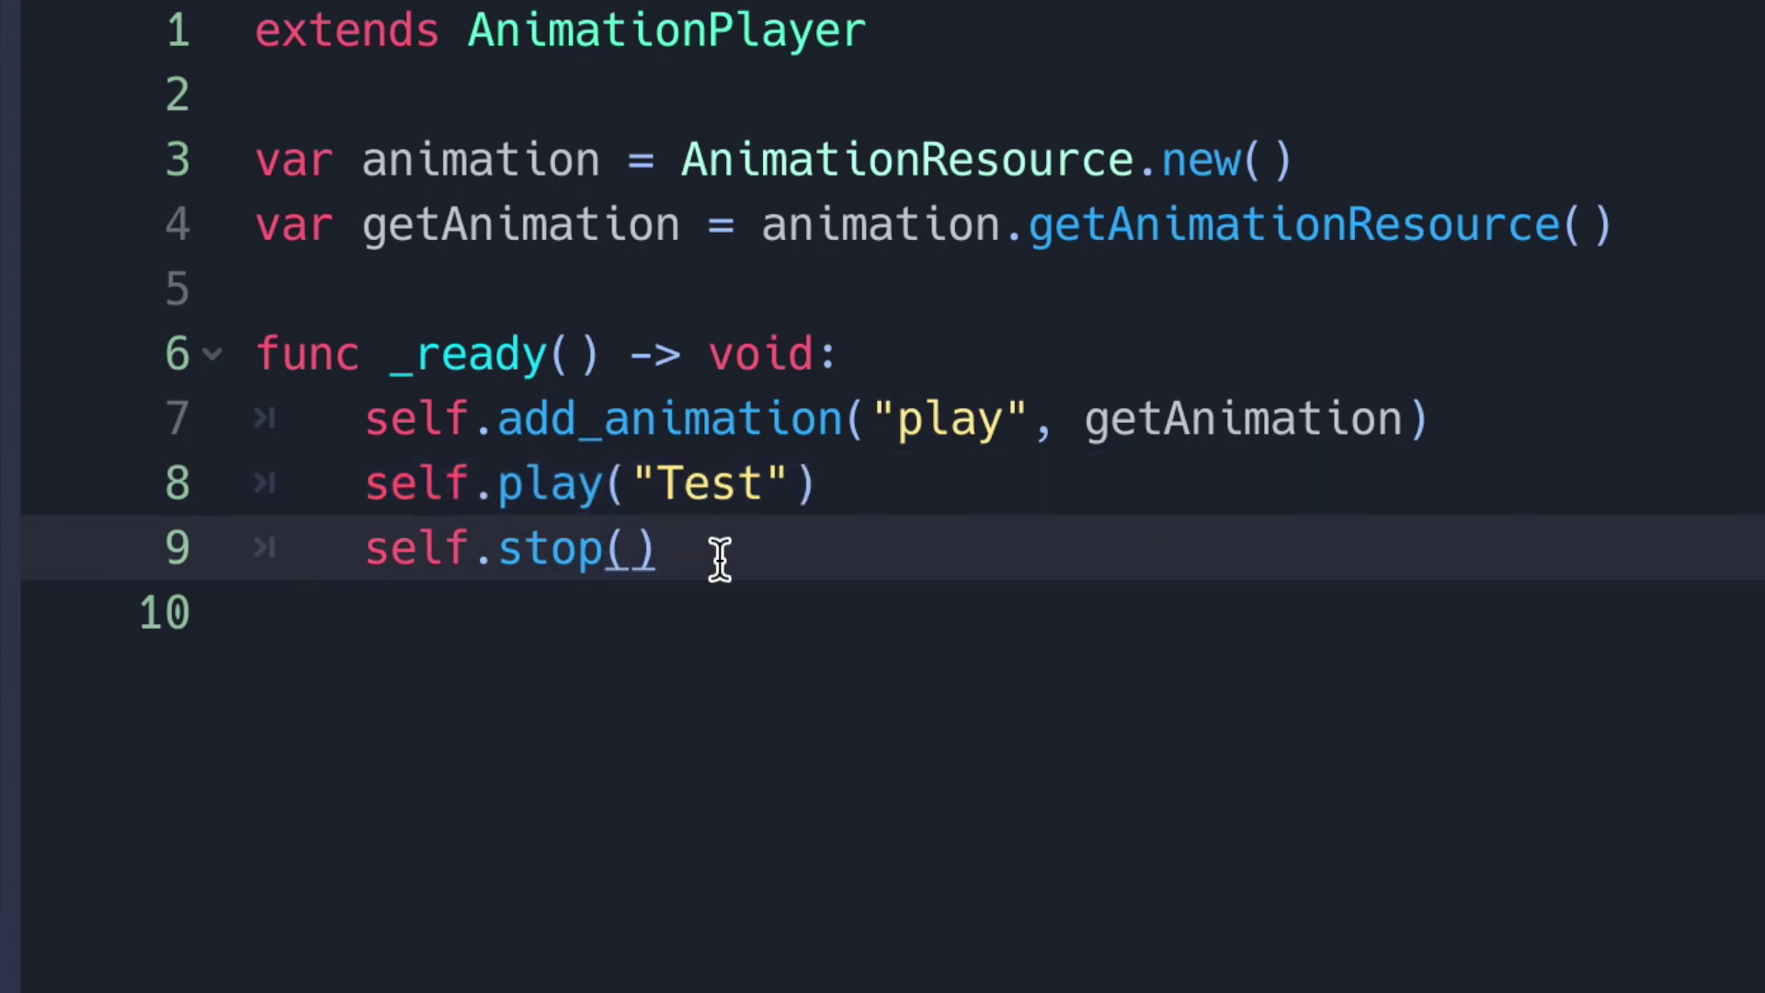
left_click_drag(718, 556, 493, 558)
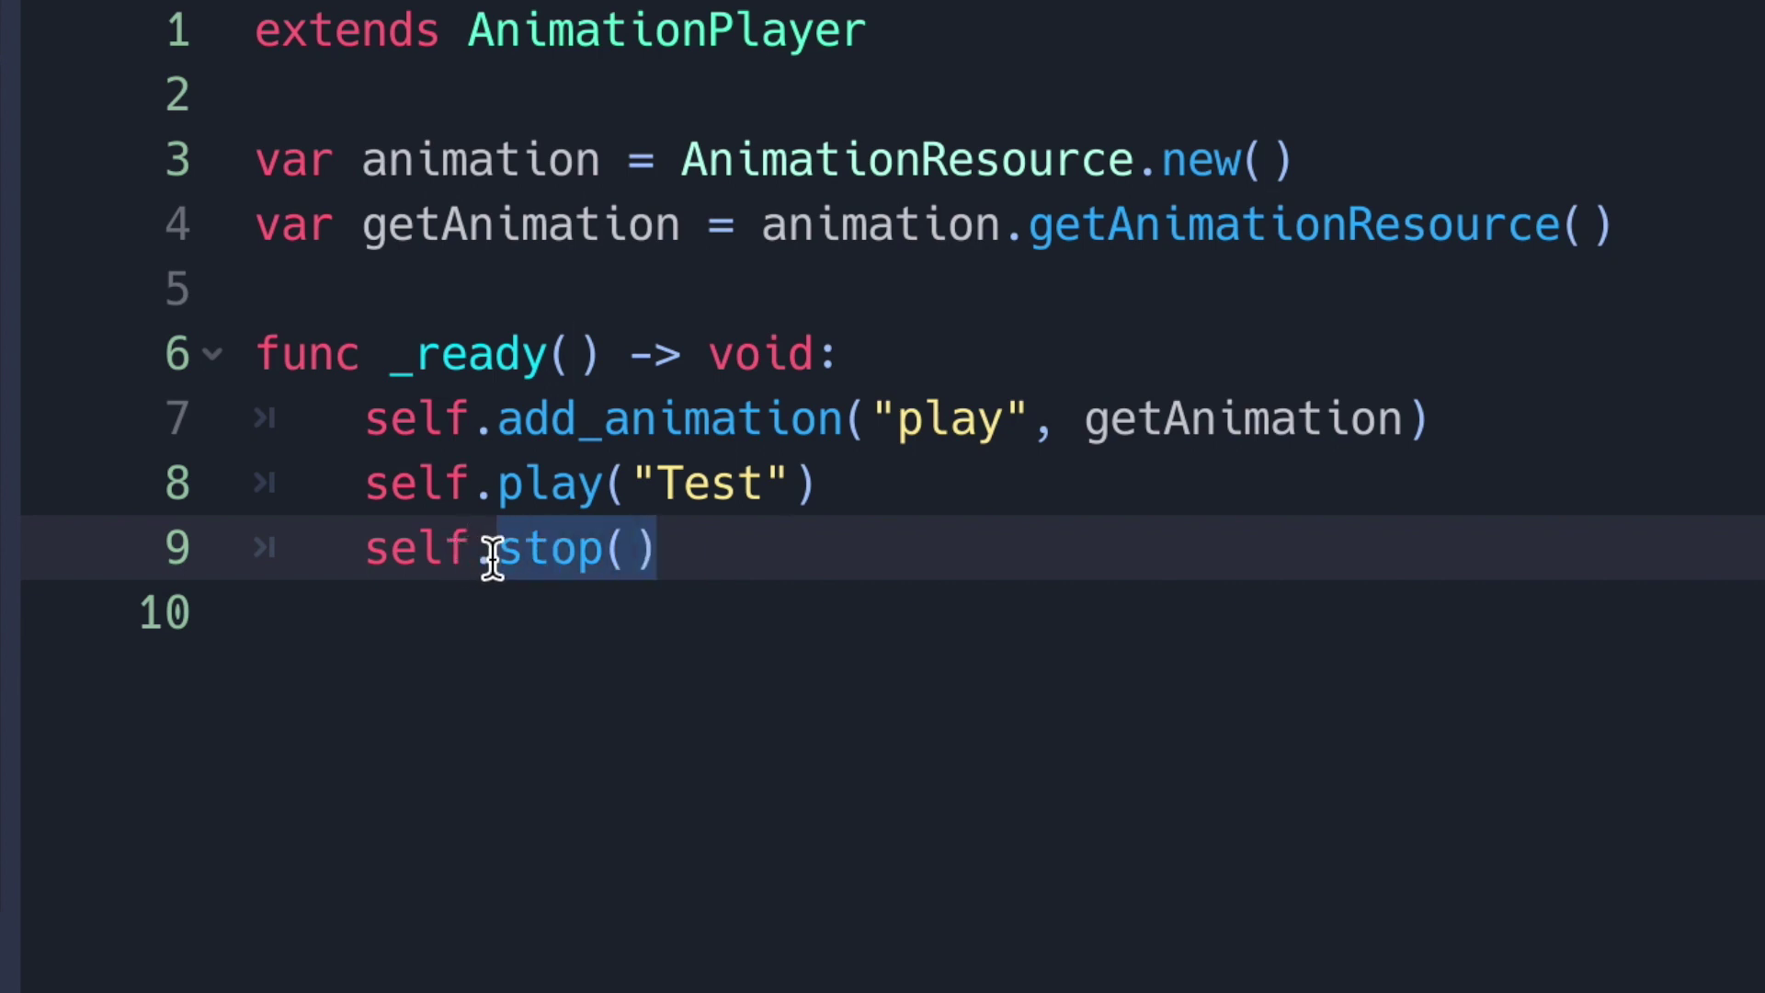
key("ctrl+k")
left_click(377, 631)
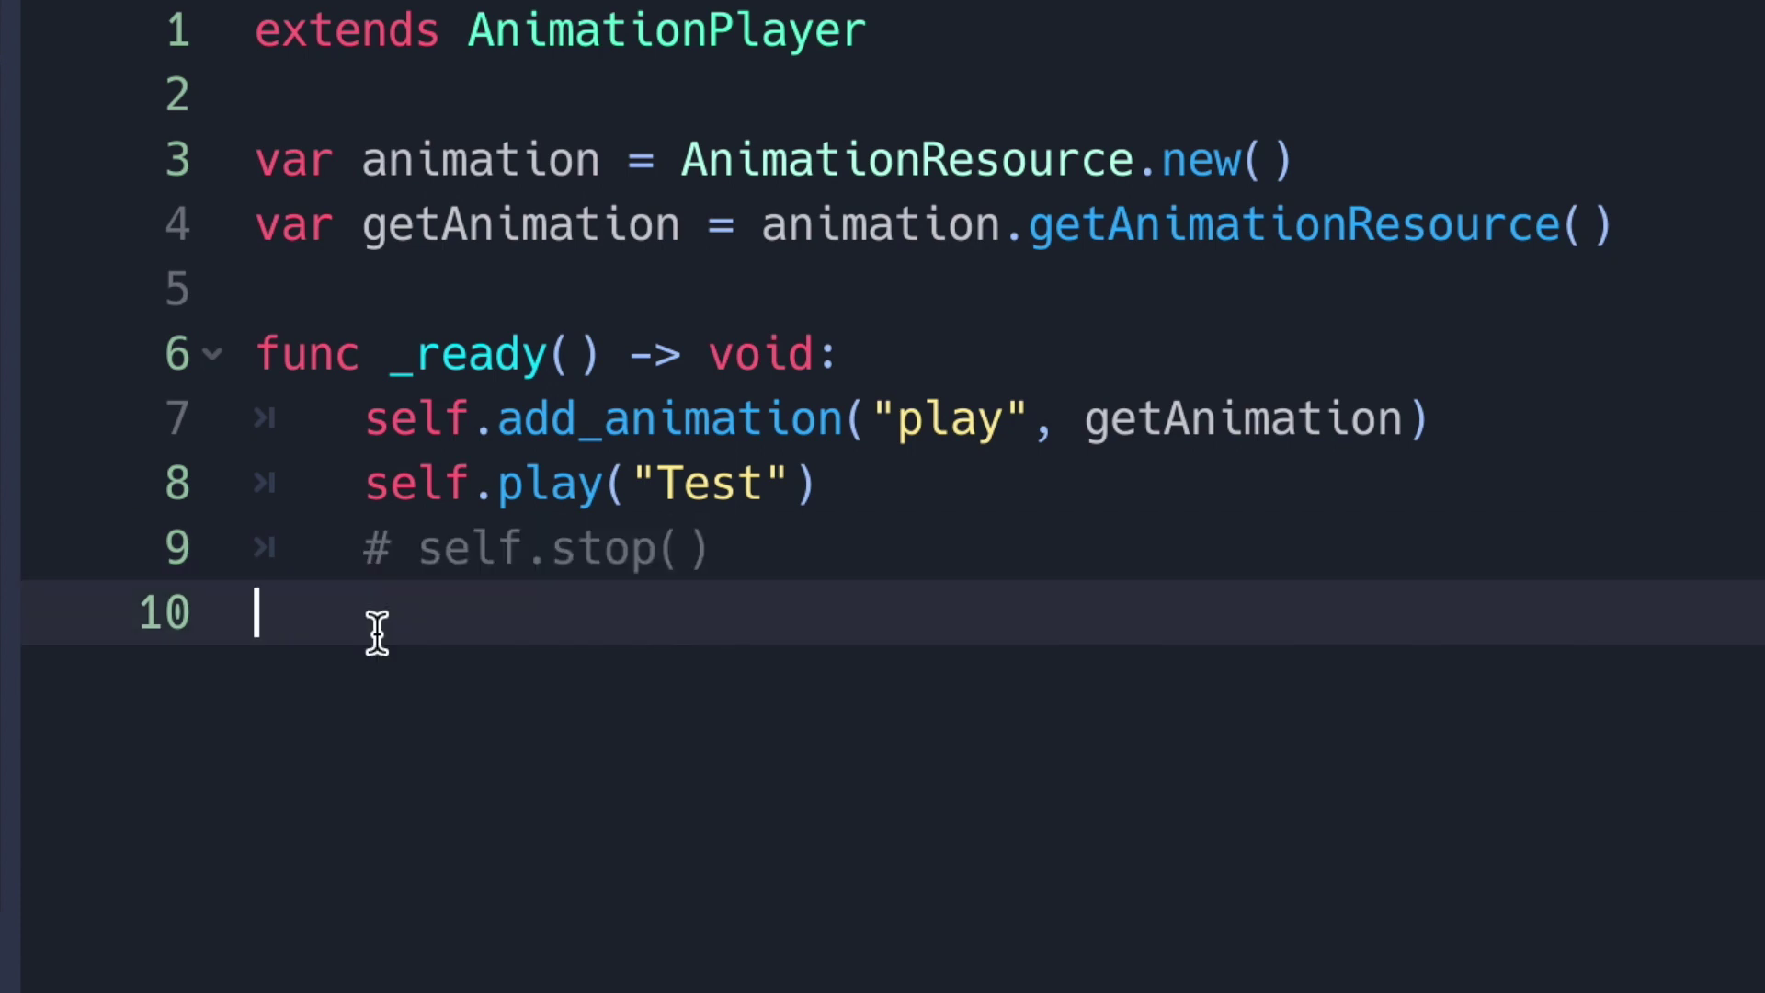